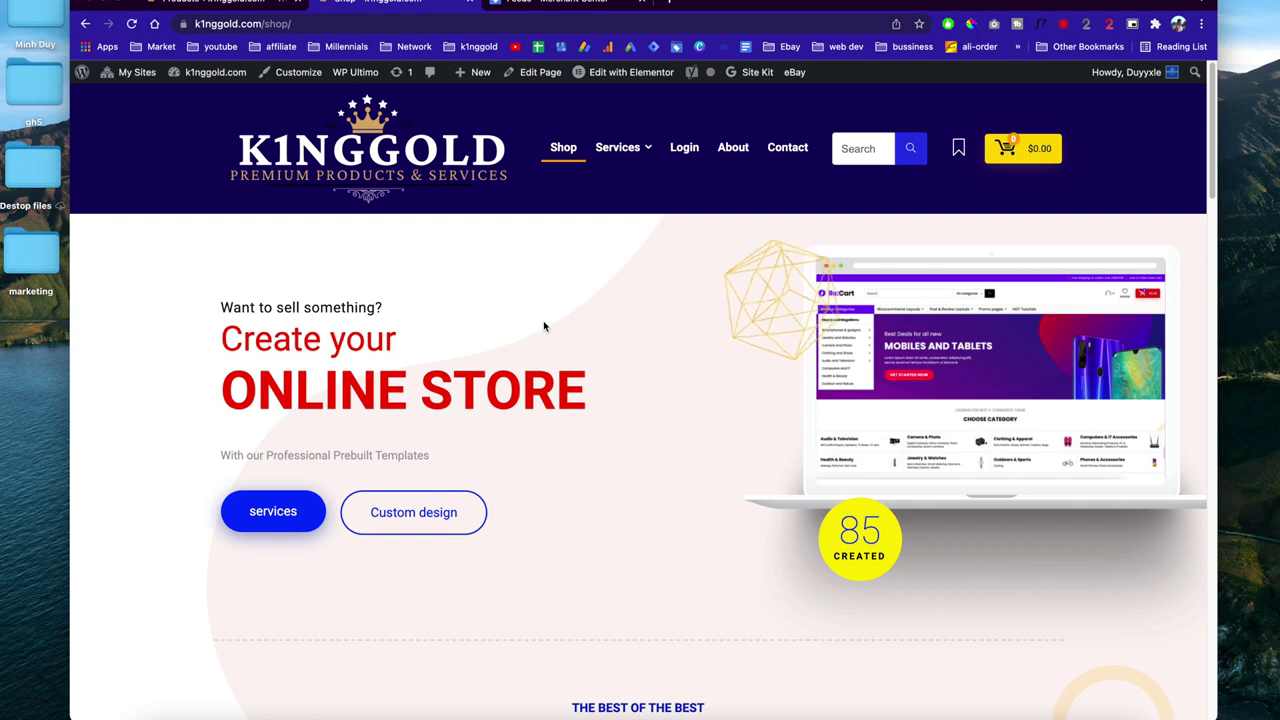
# Look over the shop page's online store banner and latest products section.
pyautogui.scroll(-2, 543, 320)
pyautogui.scroll(2, 543, 320)
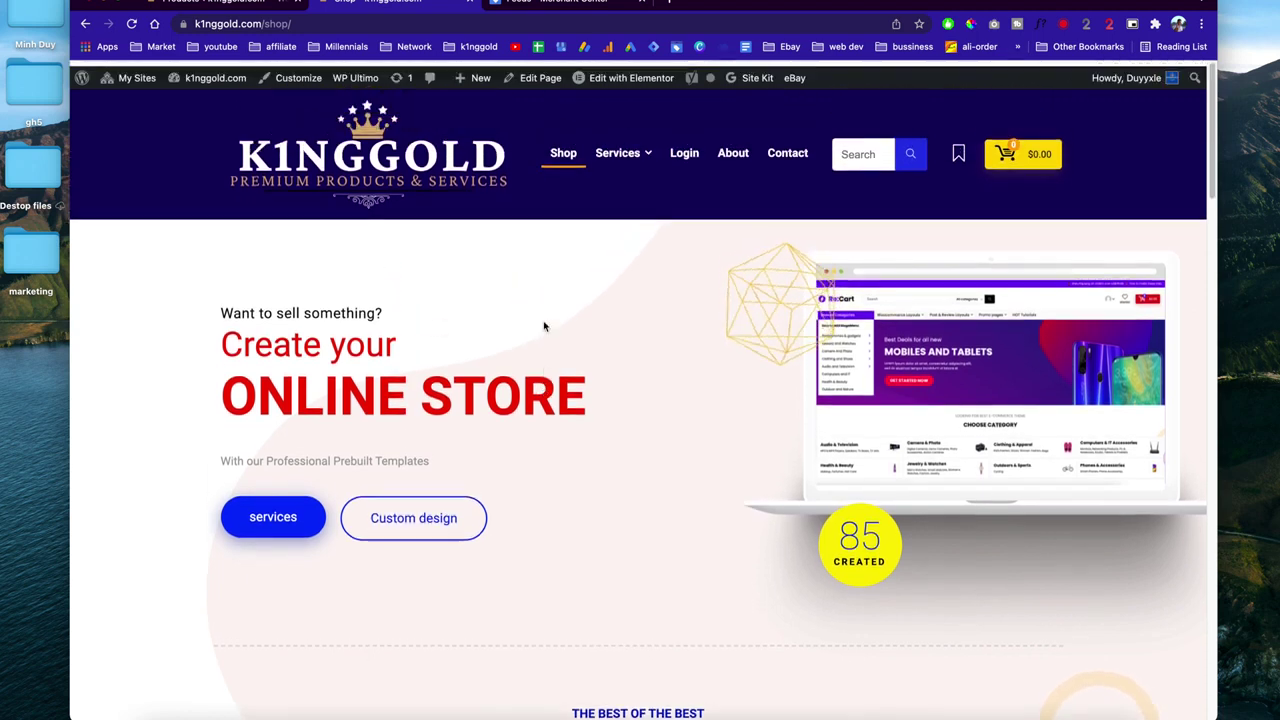
pyautogui.scroll(-5, 543, 326)
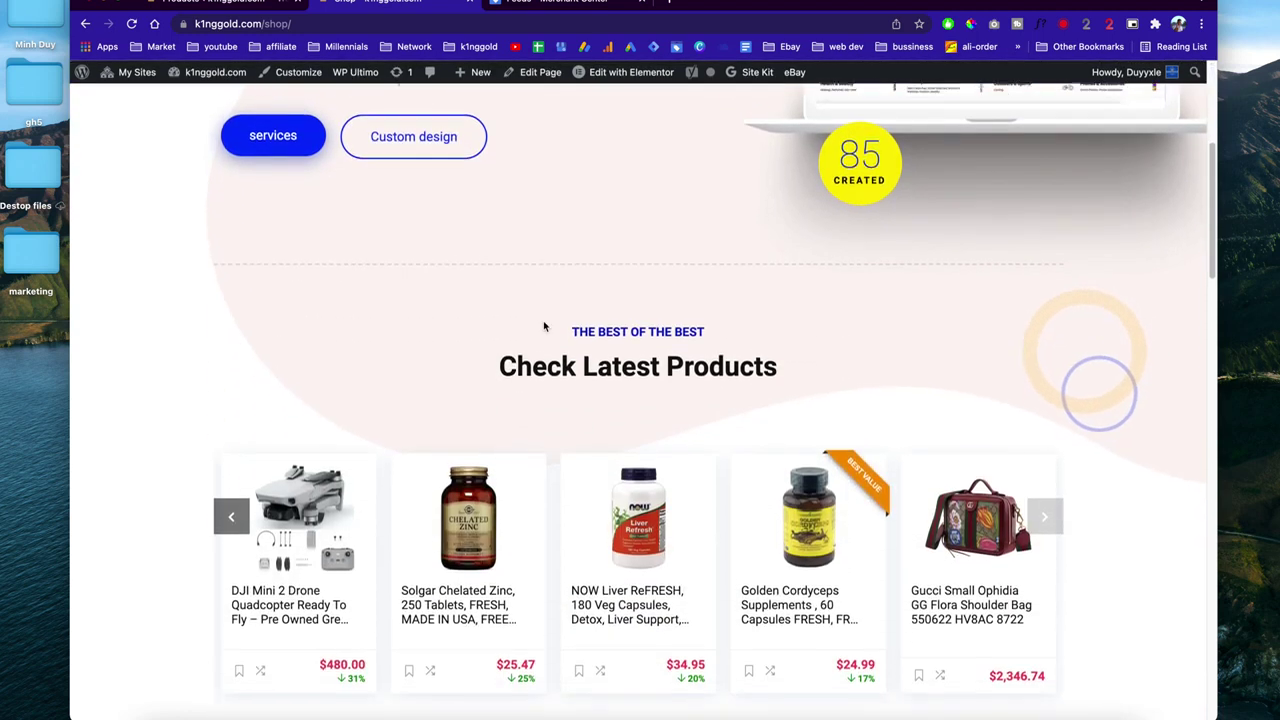
pyautogui.scroll(-5, 543, 320)
pyautogui.scroll(9, 543, 320)
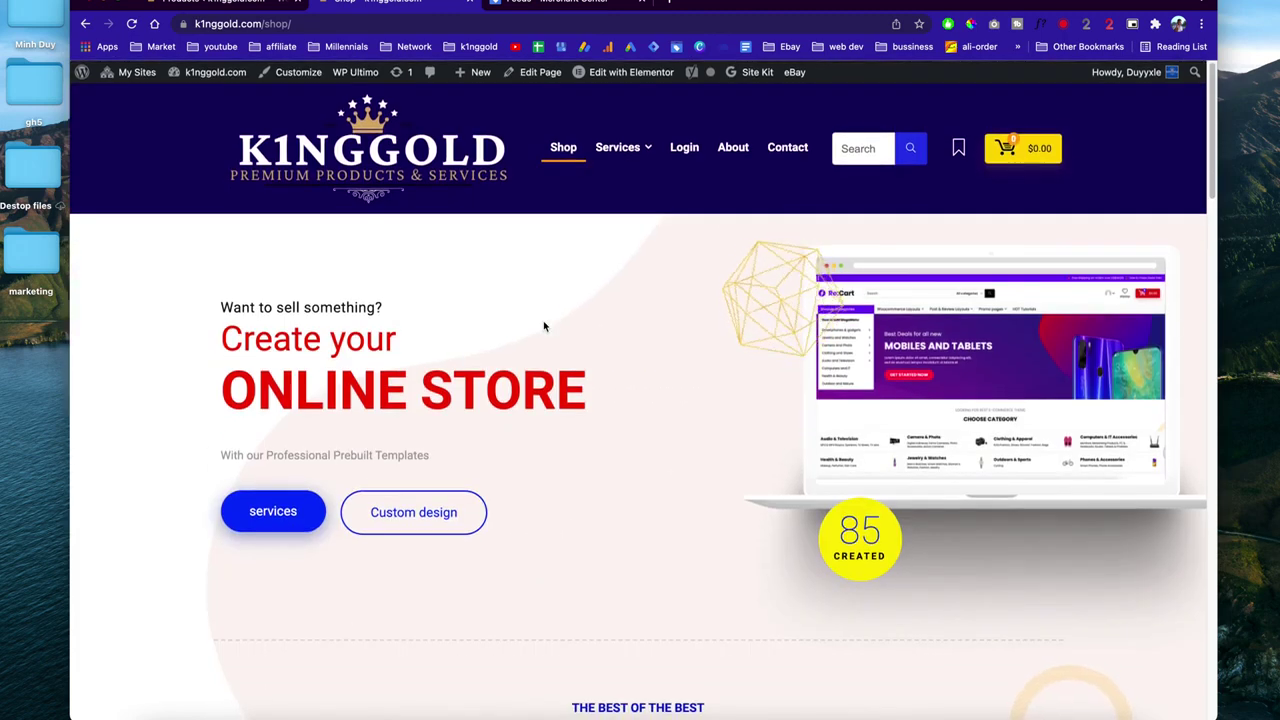
pyautogui.scroll(-8, 543, 326)
pyautogui.scroll(5, 543, 326)
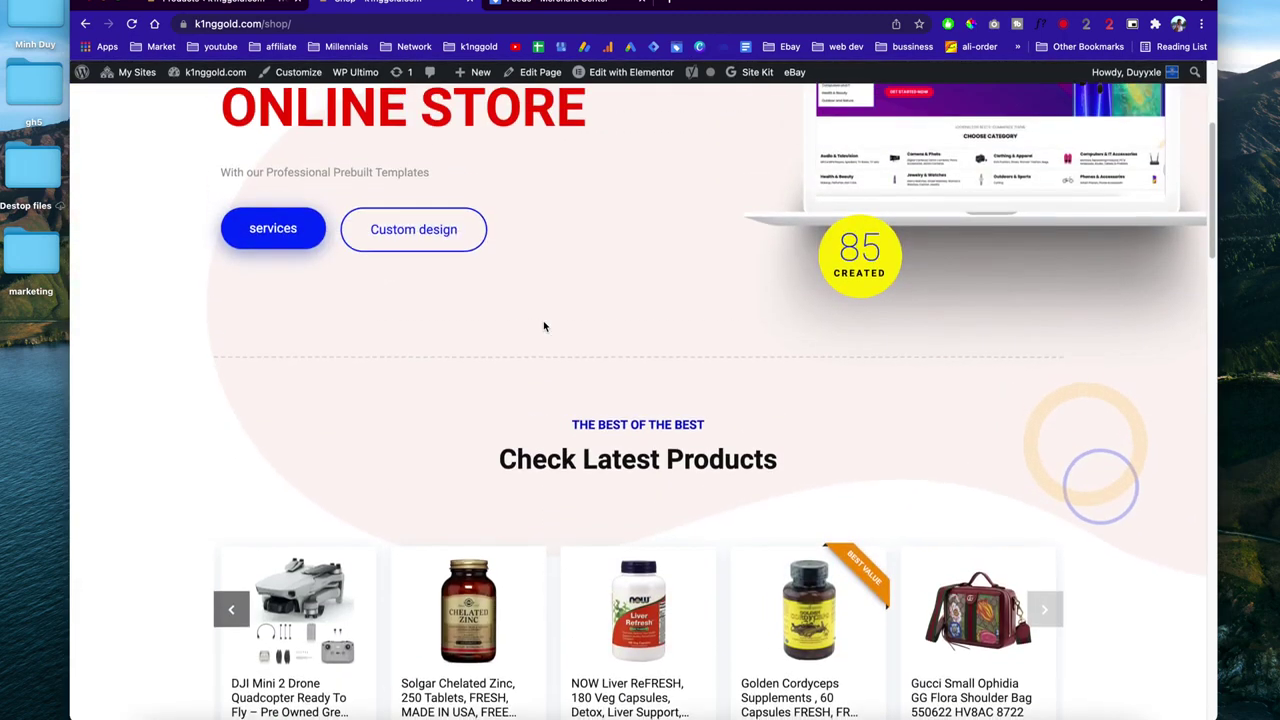
pyautogui.scroll(3, 543, 326)
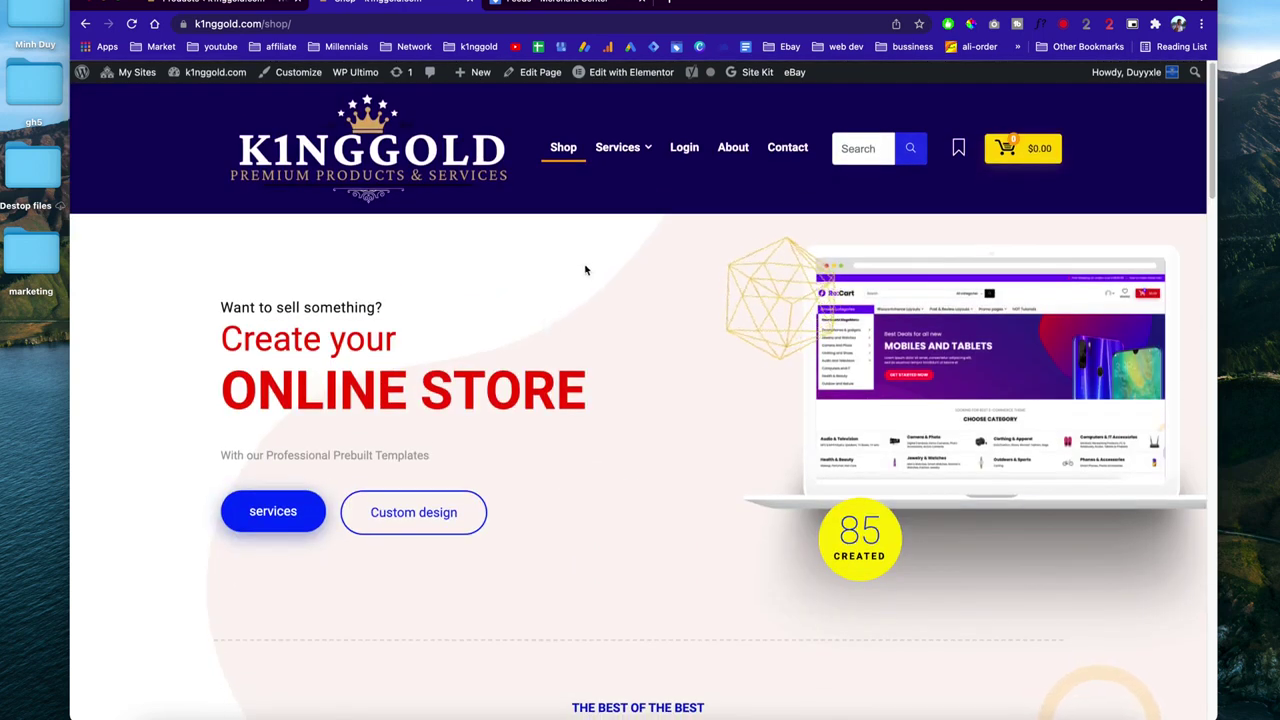
# Search Google for cordyceps in a new browser tab.
pyautogui.click(675, 3)
pyautogui.write('cỏdyceps')
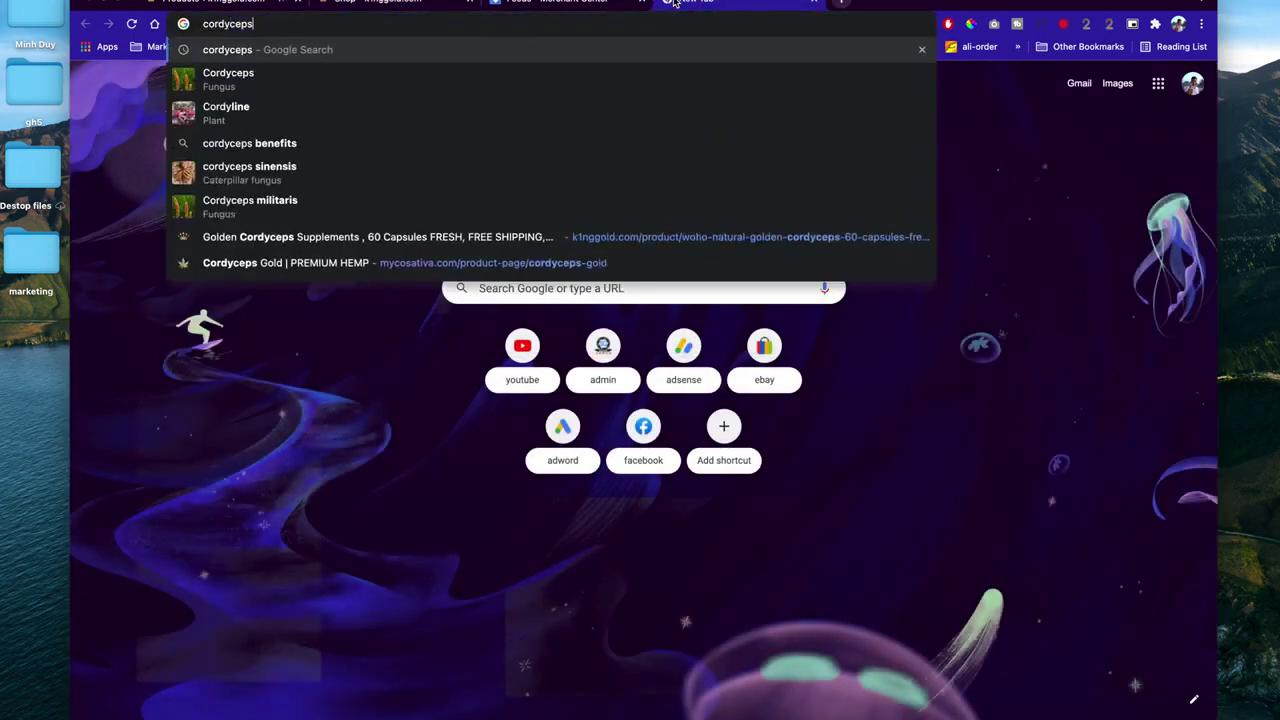
pyautogui.press('Return')
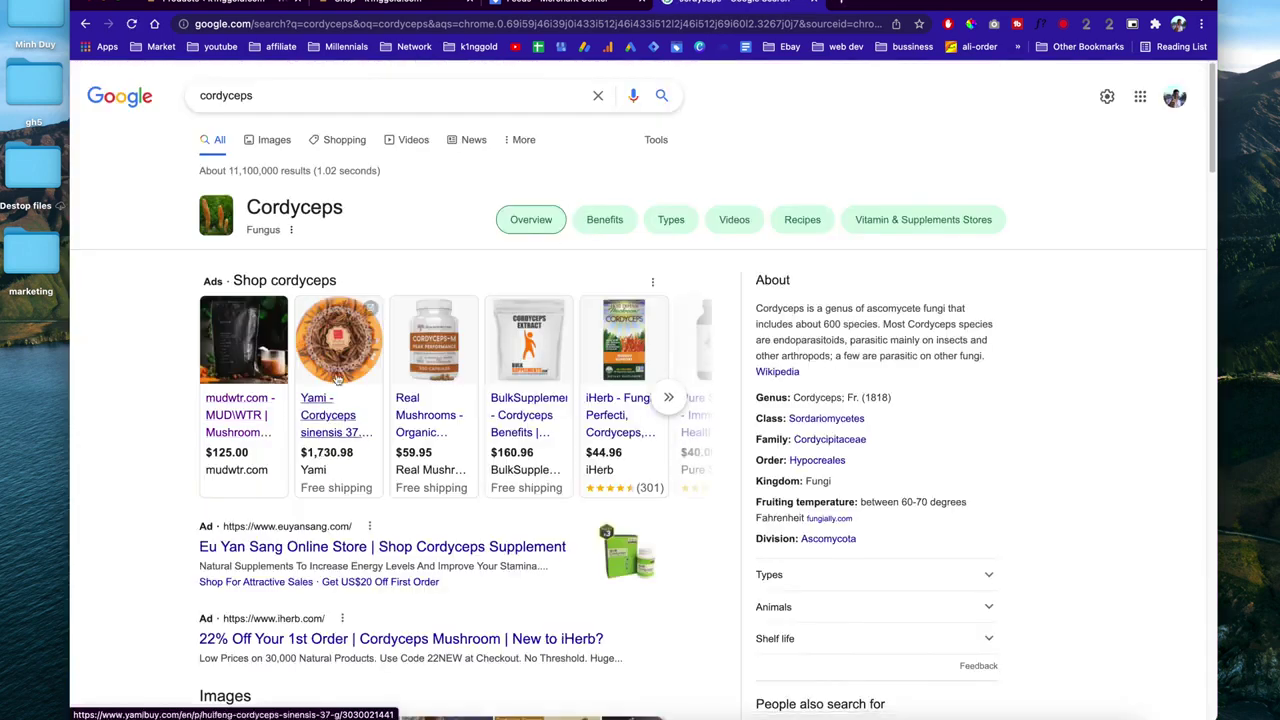
# Open the Real Mushrooms cordyceps shopping ad and examine the product's description and purchase options.
pyautogui.click(580, 380)
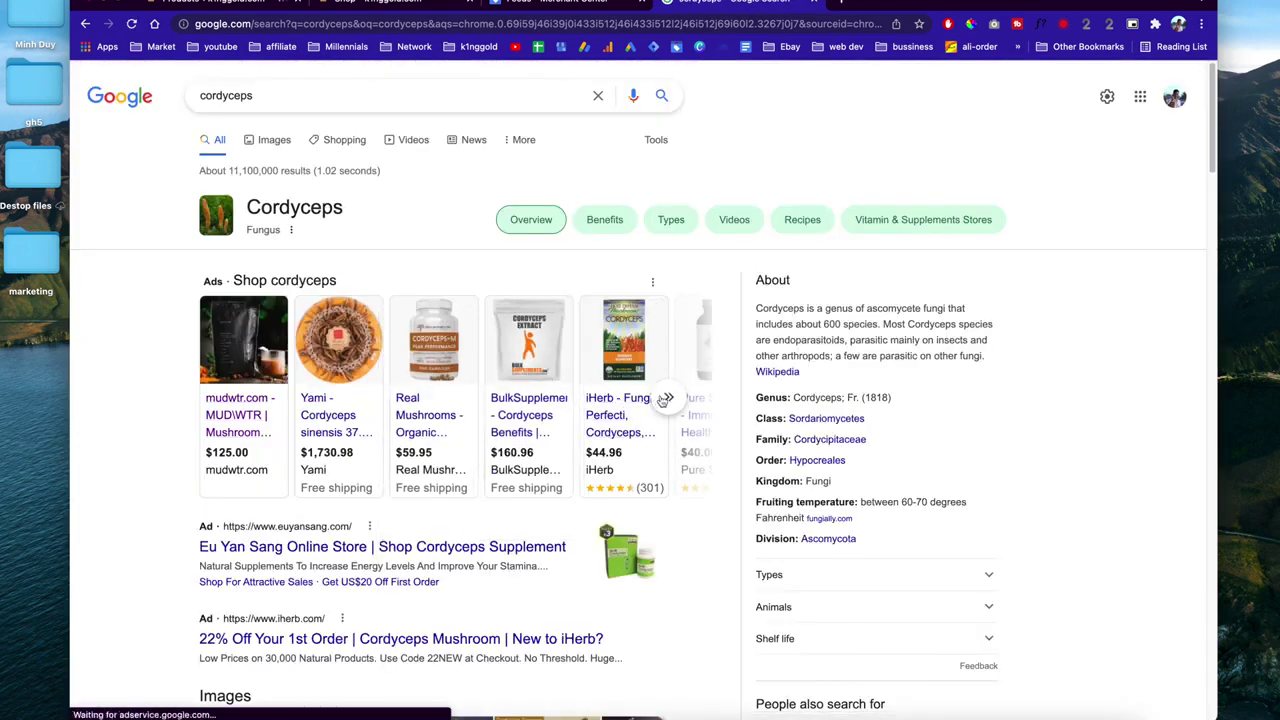
pyautogui.click(424, 362)
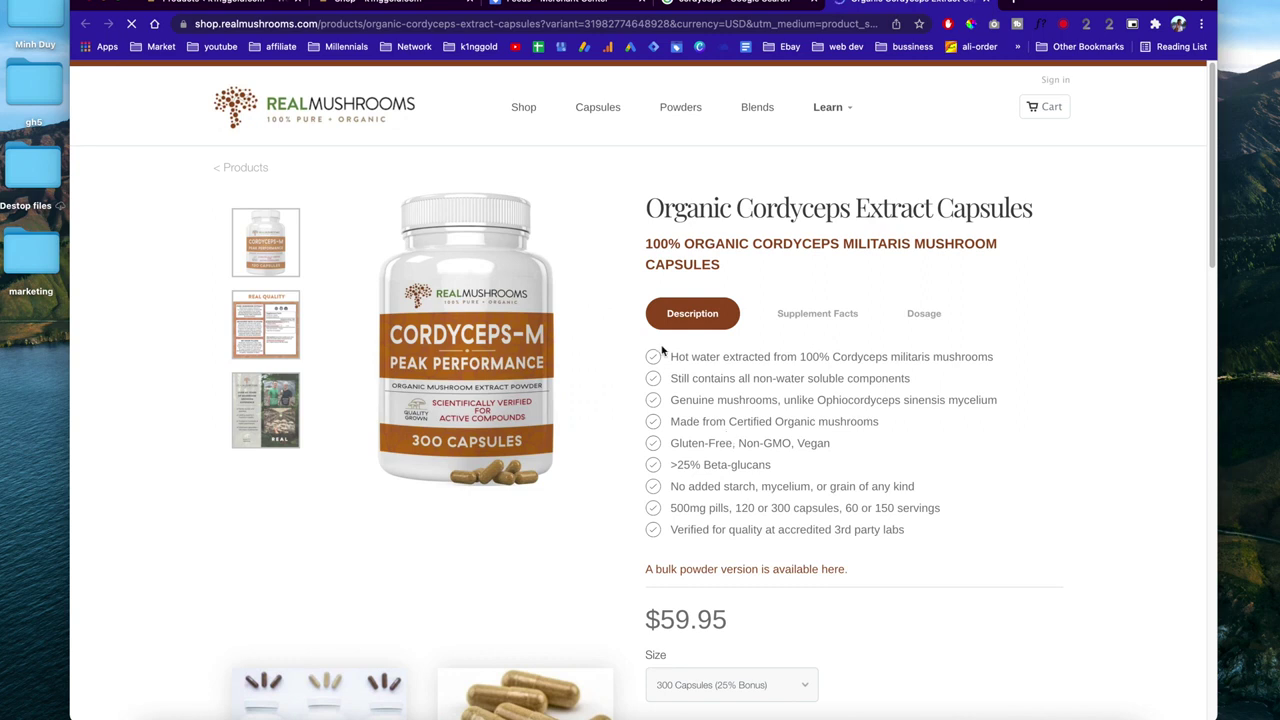
pyautogui.moveTo(666, 357); pyautogui.dragTo(898, 528)
pyautogui.scroll(-5, 760, 470)
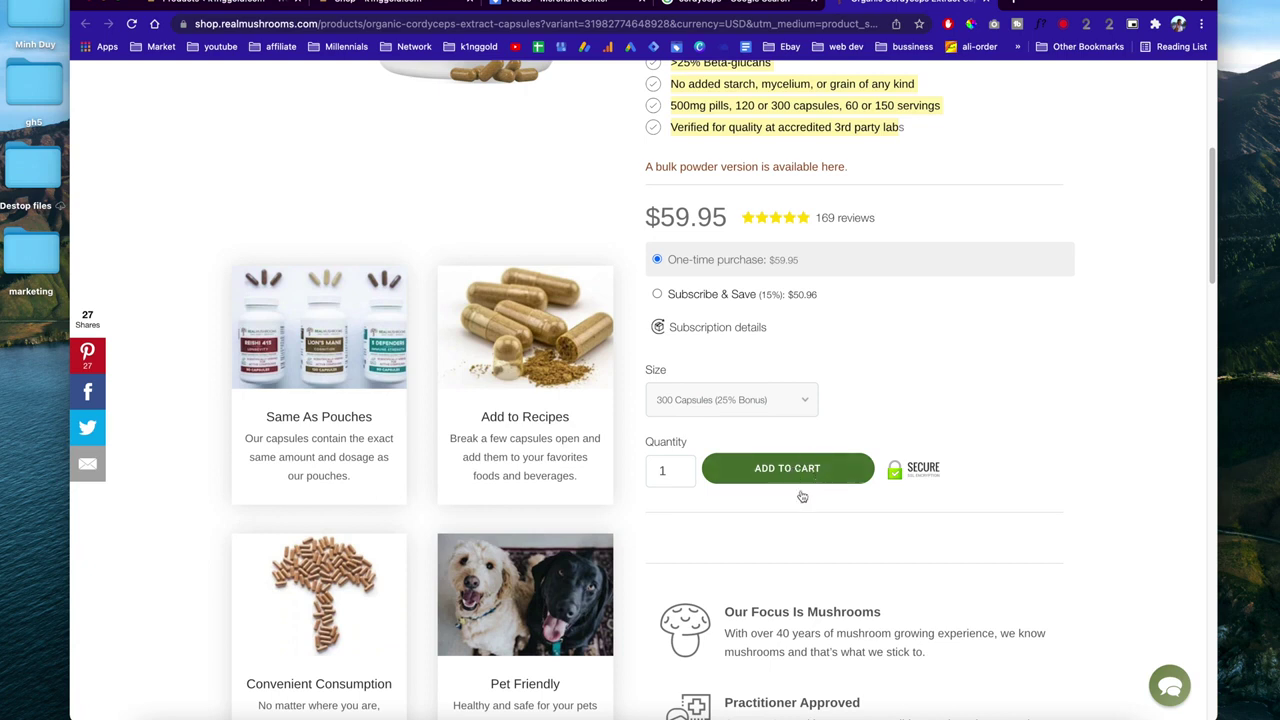
# Switch to Google Merchant Center and view the product diagnostics, the all products list and the feeds.
pyautogui.hotkey('ctrl', 'shift', 'Tab')
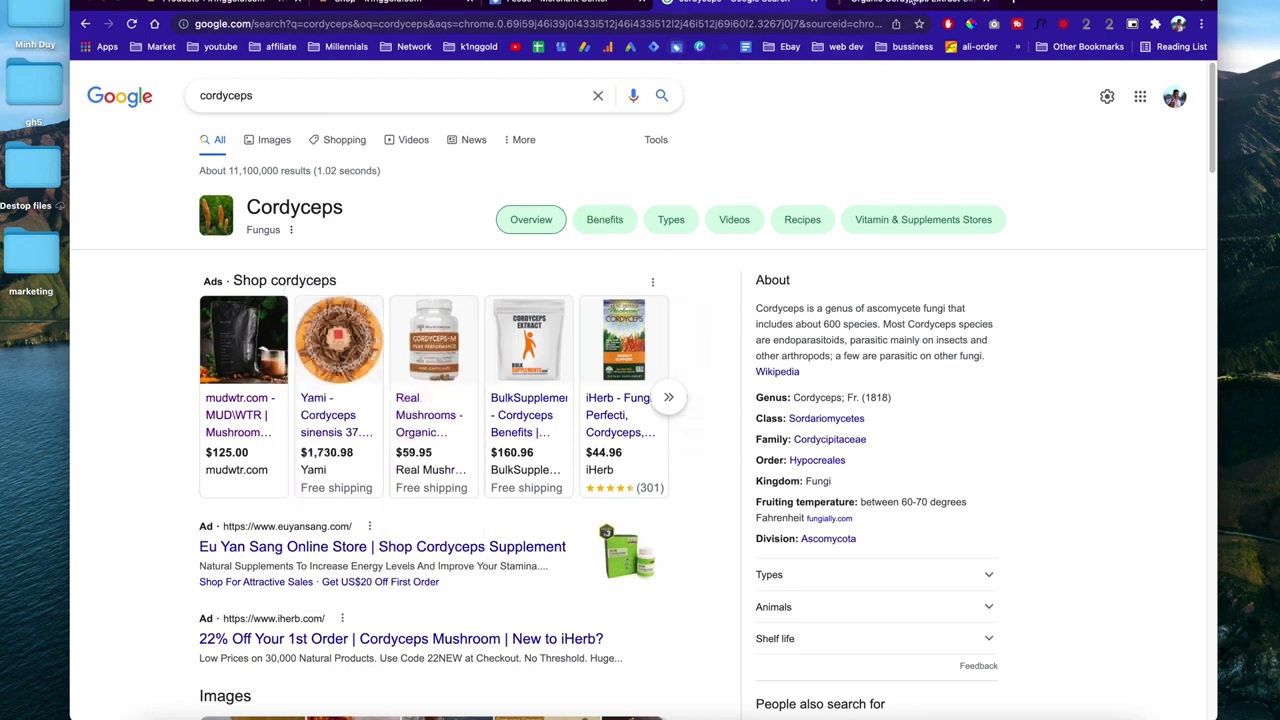
pyautogui.click(676, 47)
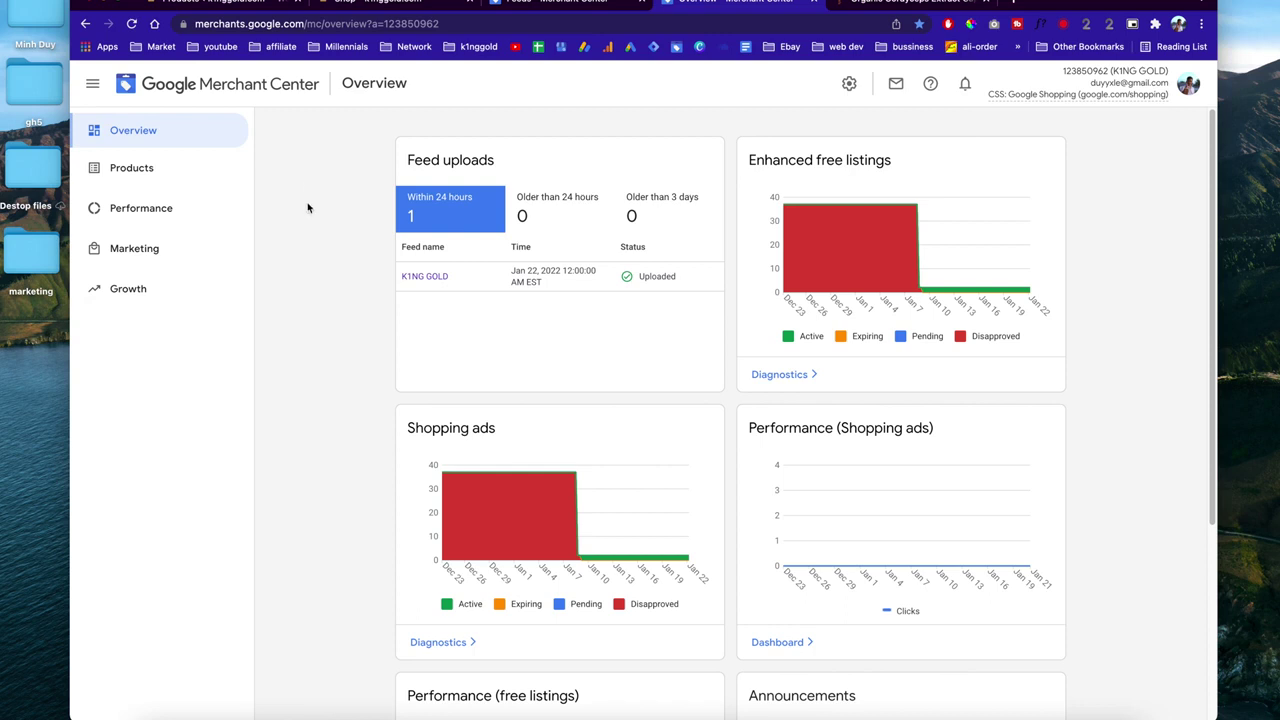
pyautogui.click(179, 167)
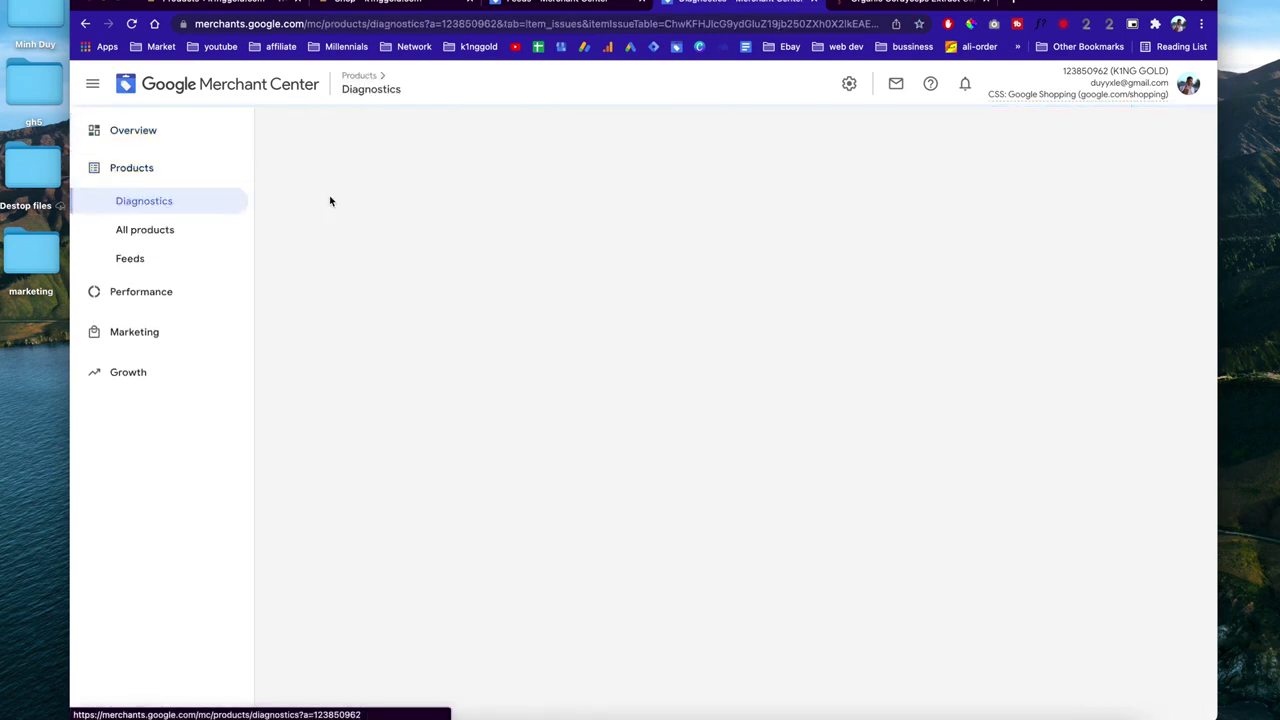
pyautogui.click(179, 232)
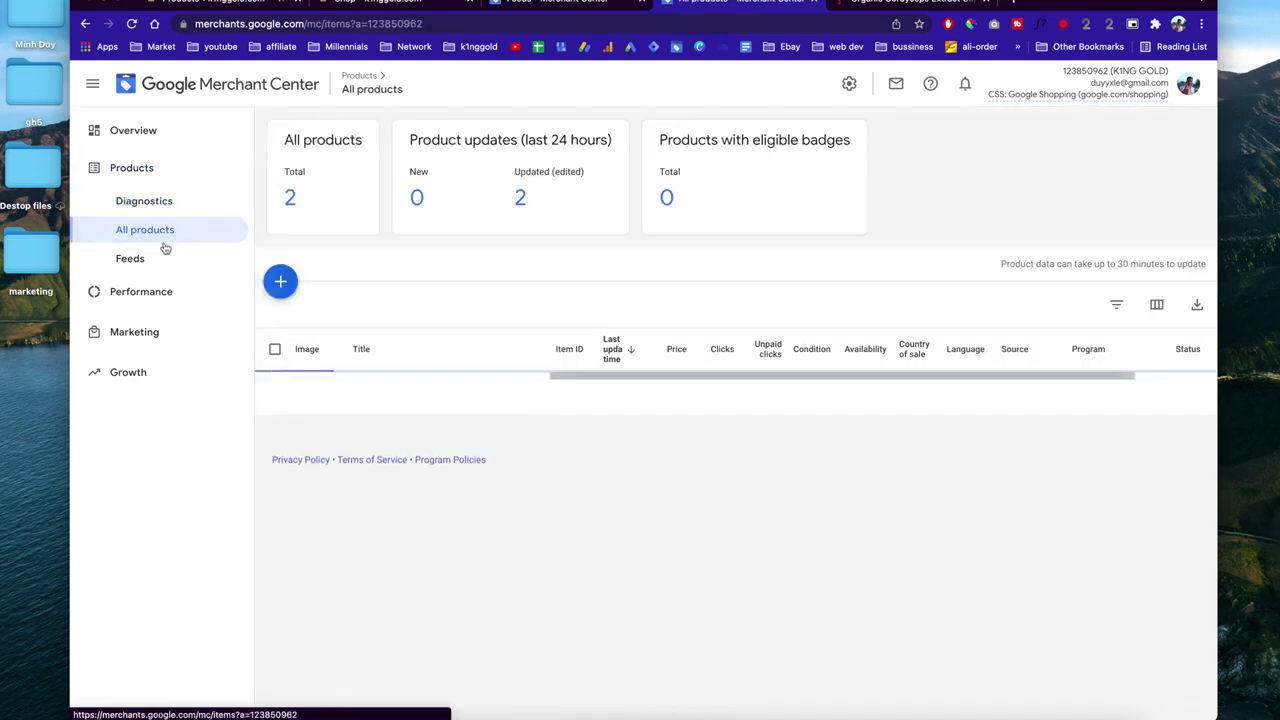
pyautogui.click(153, 262)
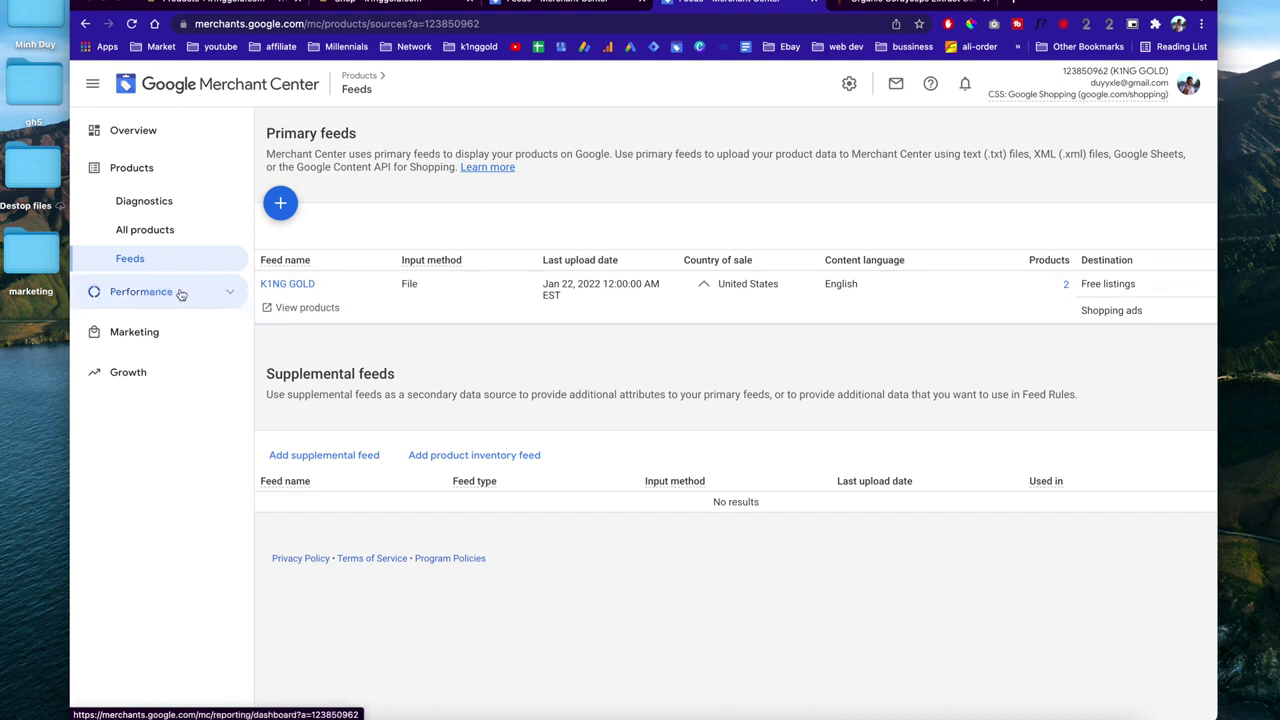
# Switch to the WordPress admin of k1nggold.com and review the full list of store products.
pyautogui.click(373, 3)
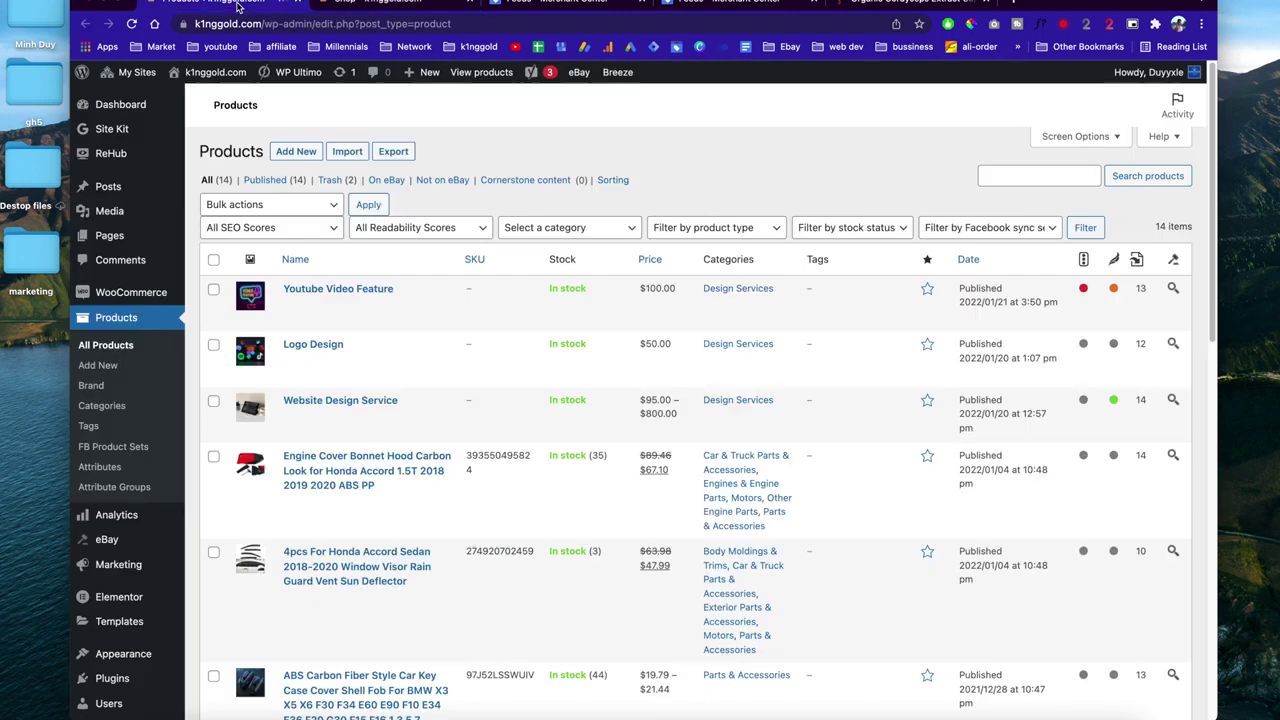
pyautogui.click(230, 3)
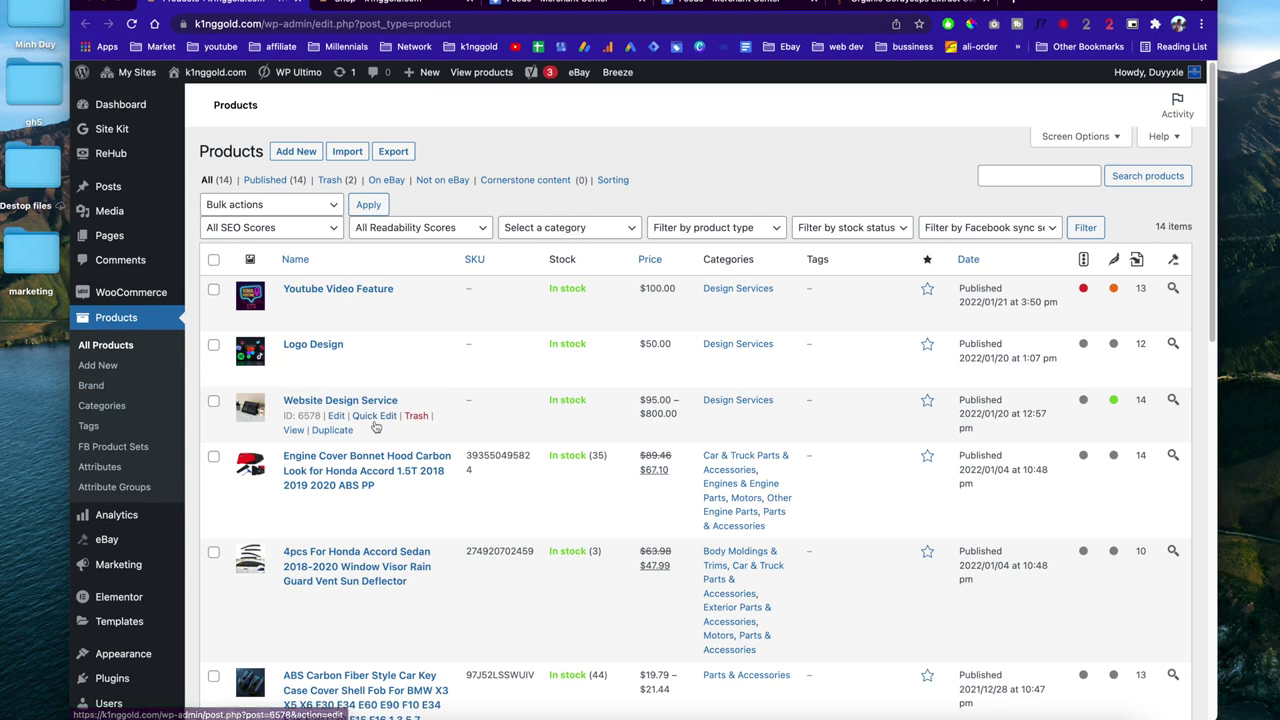
pyautogui.scroll(-3, 582, 440)
pyautogui.scroll(-3, 578, 443)
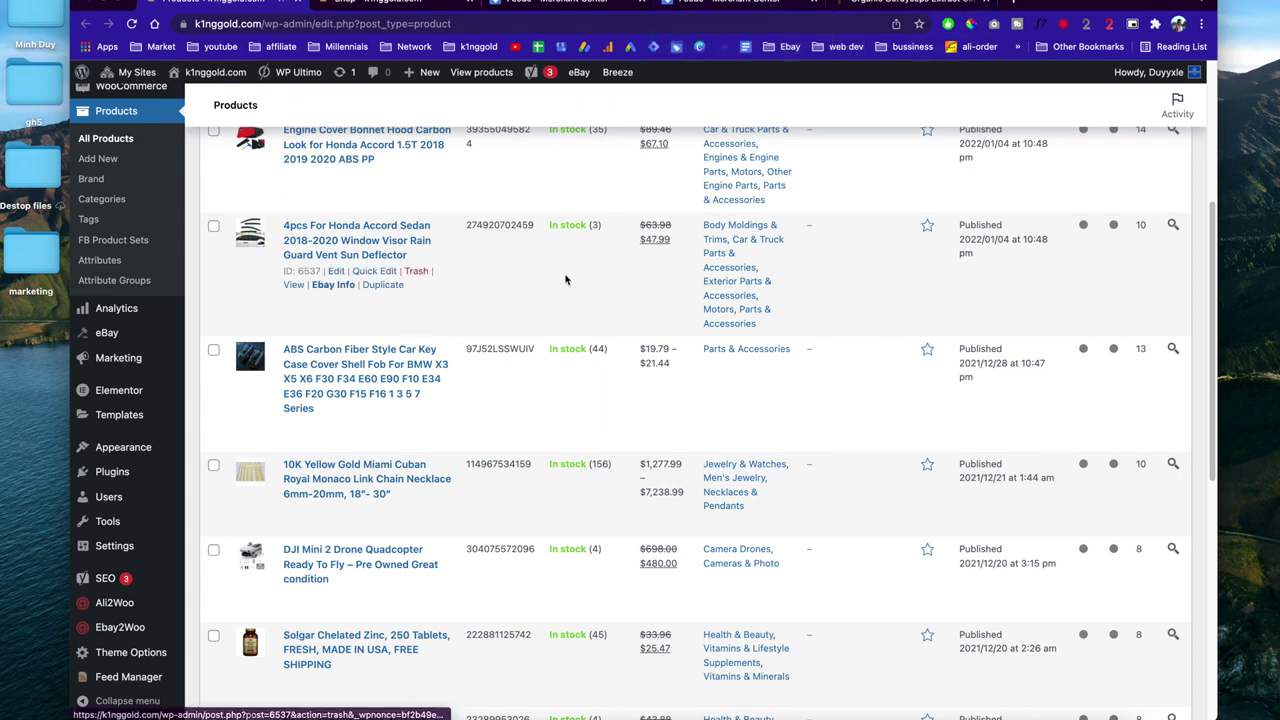
pyautogui.scroll(1, 566, 277)
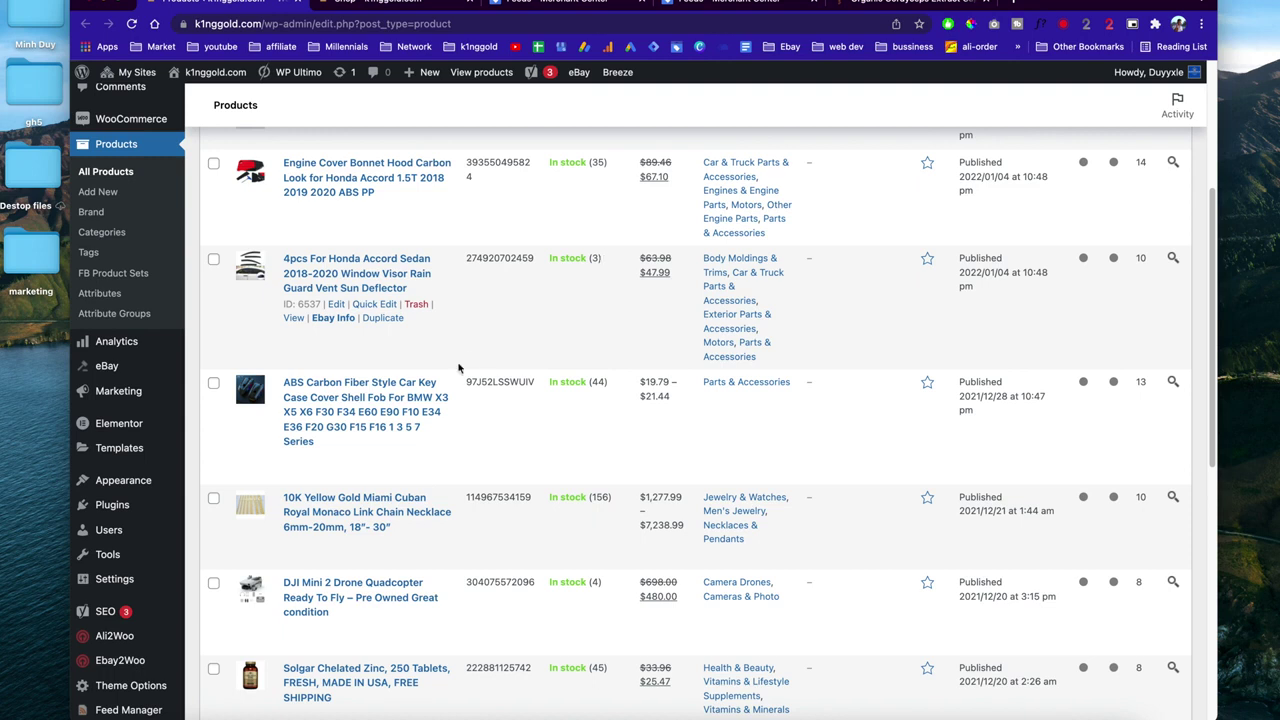
pyautogui.scroll(-10, 459, 368)
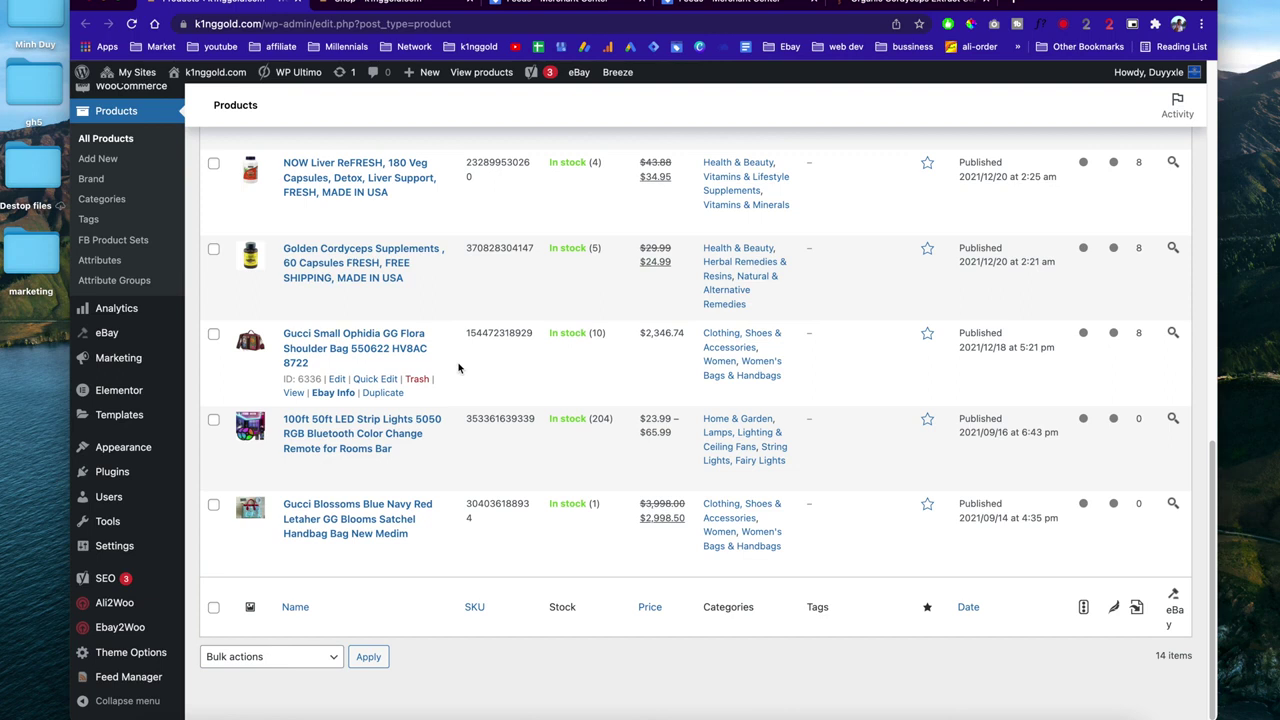
# Open the WP Product Feed Manager plugin's feed list.
pyautogui.moveTo(140, 679)
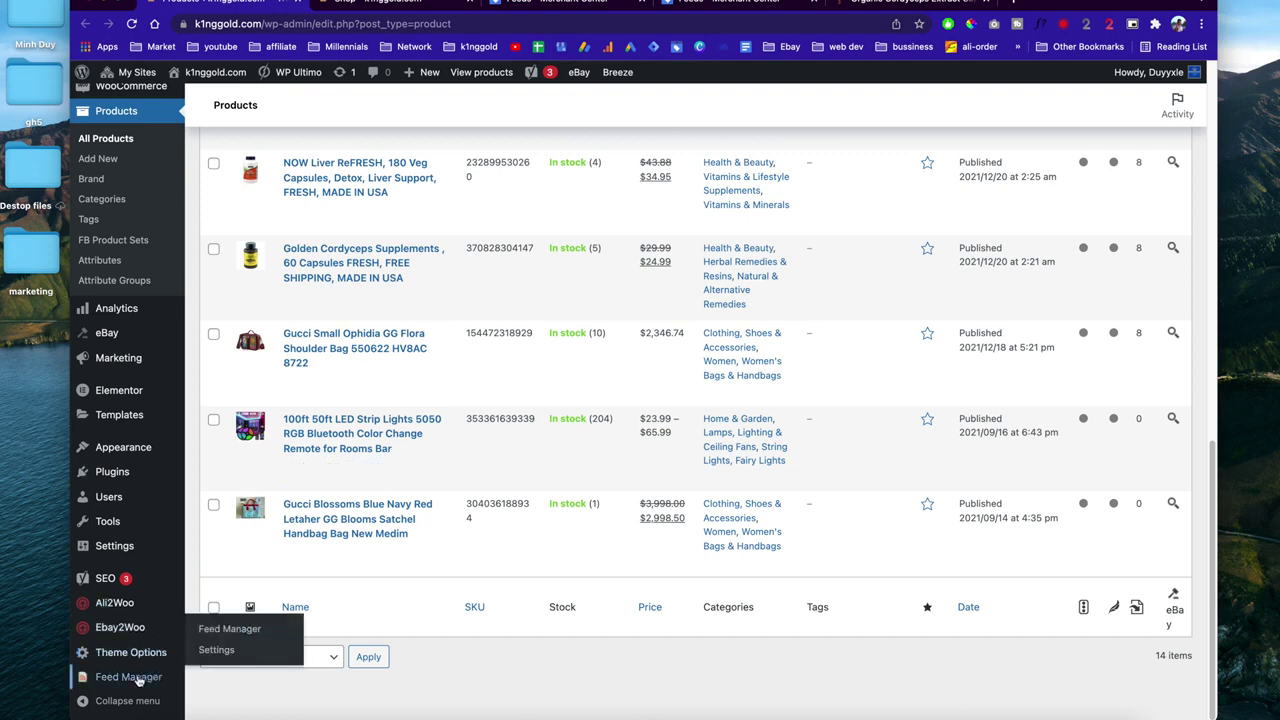
pyautogui.click(140, 680)
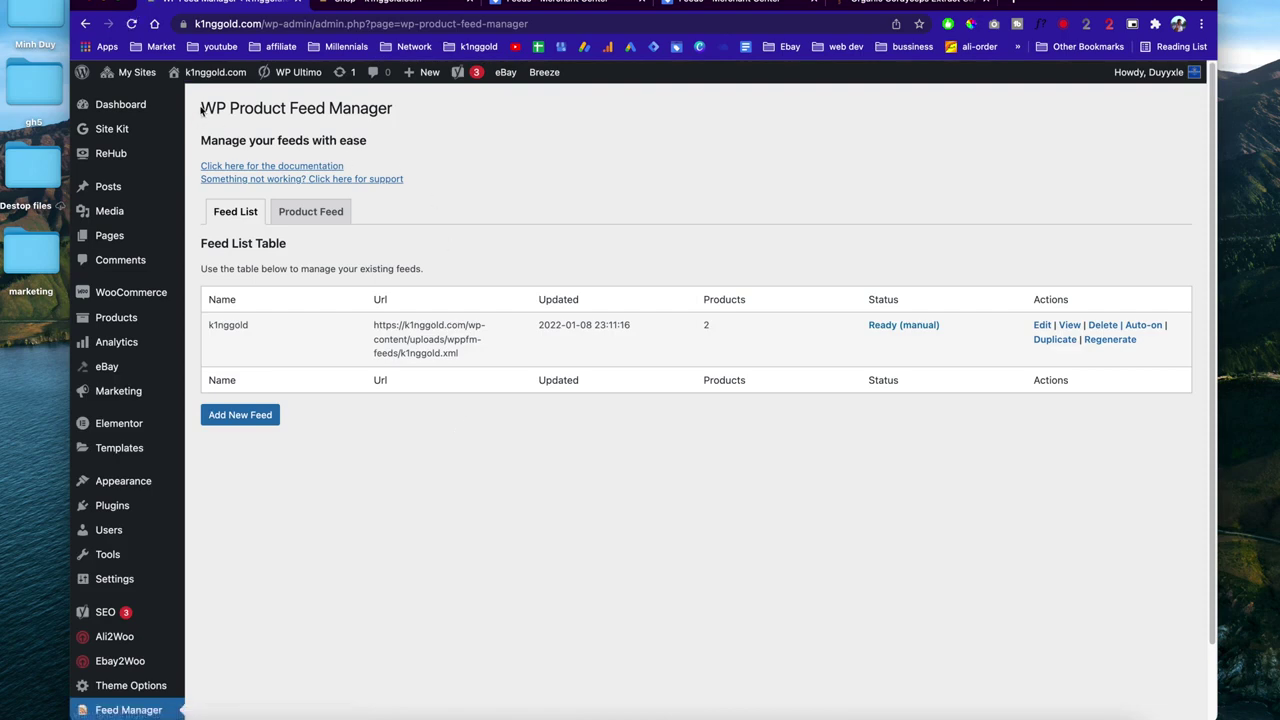
pyautogui.moveTo(201, 109); pyautogui.dragTo(398, 117)
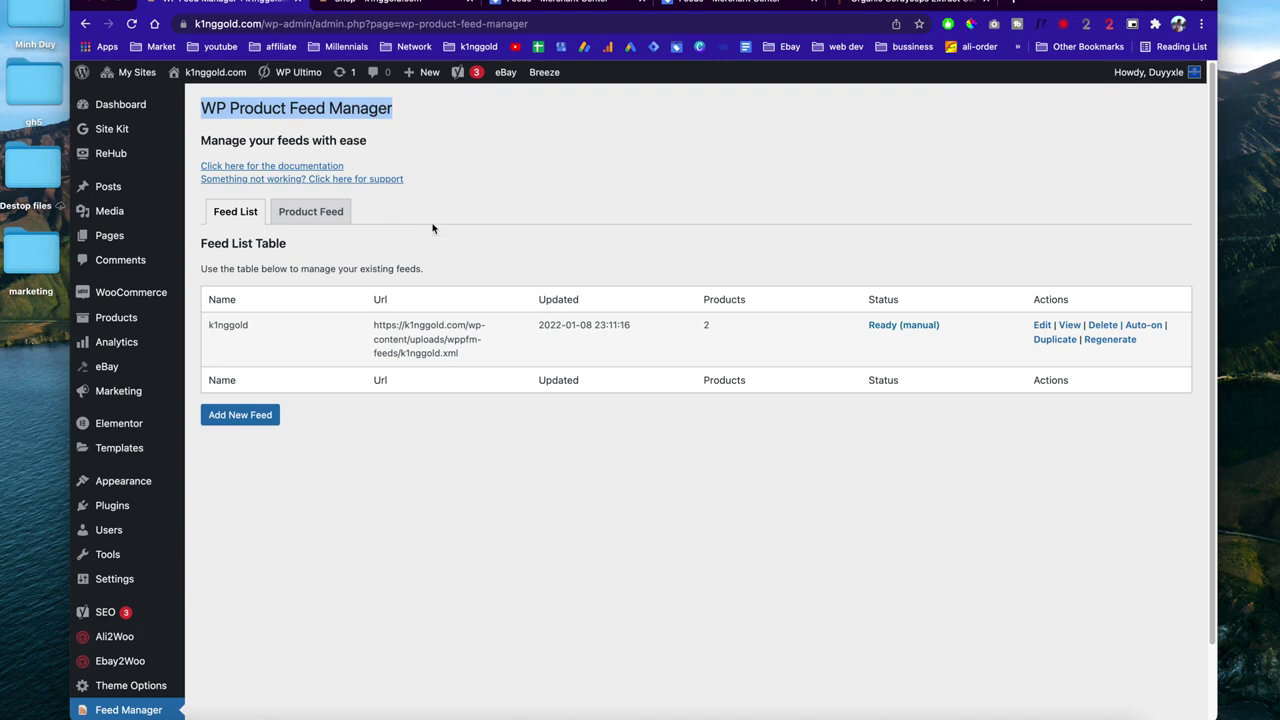
# Add a new product feed with the file name "suplement" and the channel Google Merchant Centre.
pyautogui.click(237, 420)
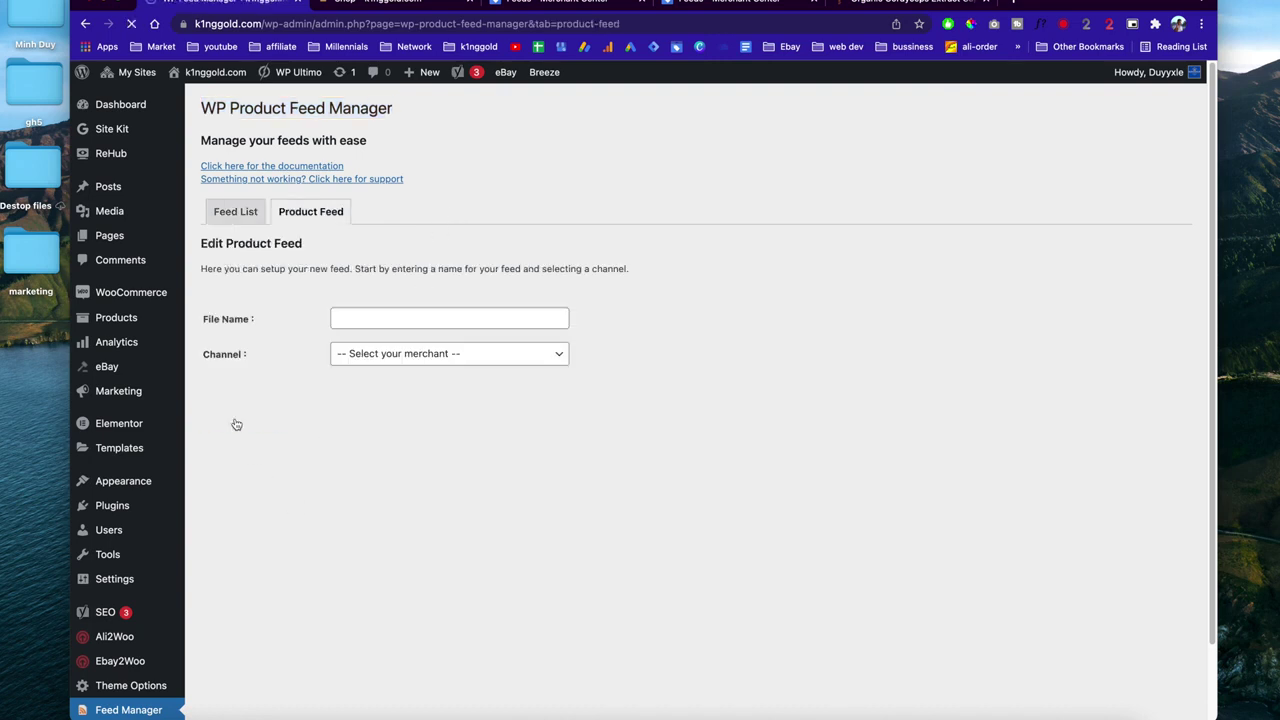
pyautogui.click(389, 315)
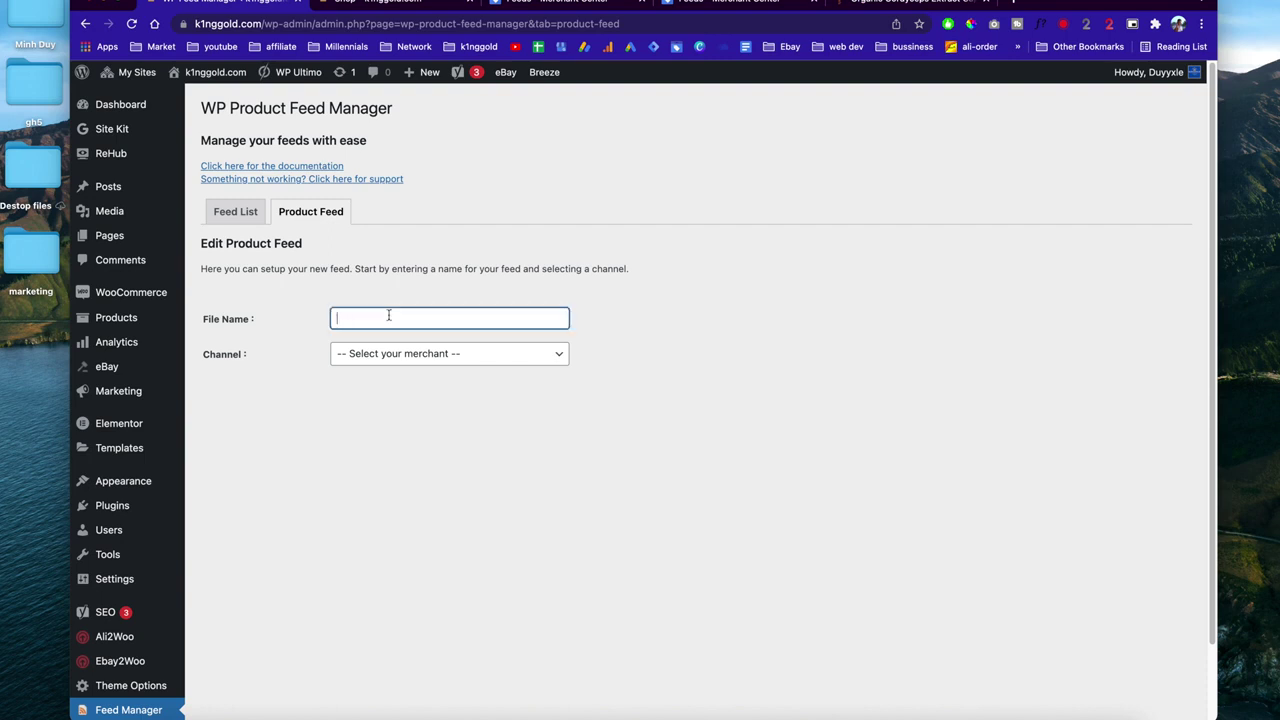
pyautogui.write('suplement')
pyautogui.click(435, 362)
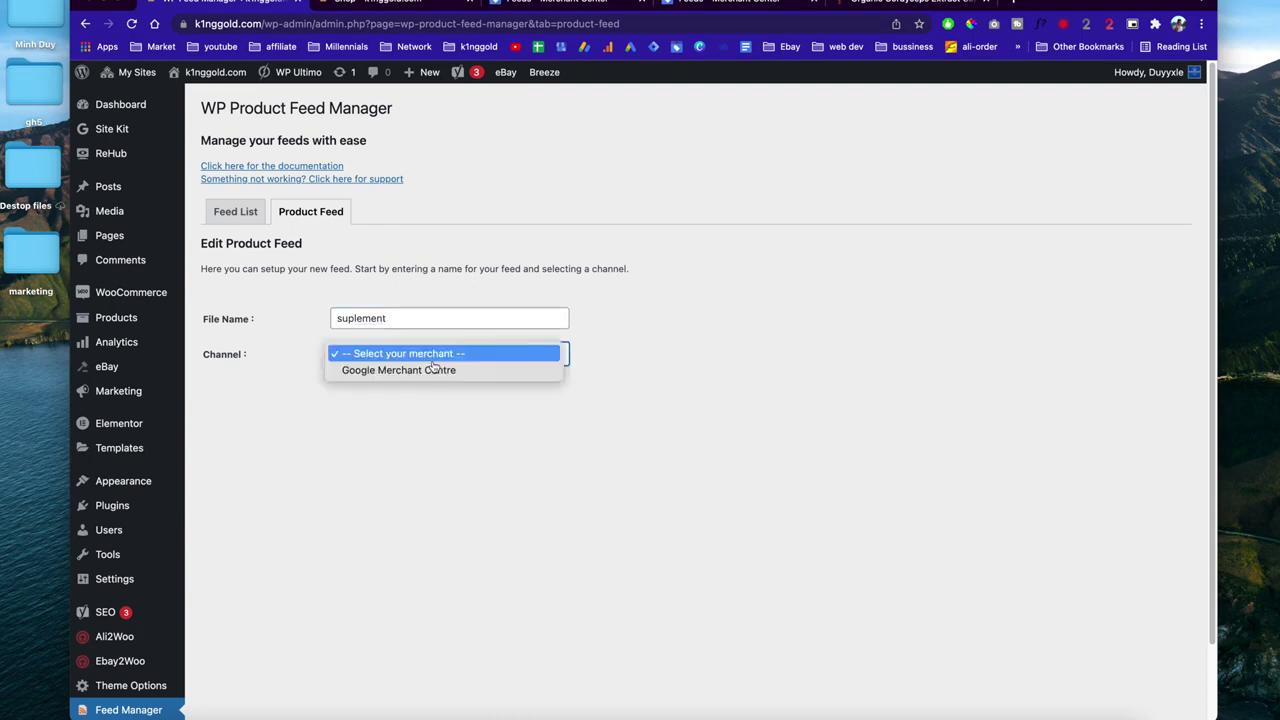
pyautogui.click(438, 372)
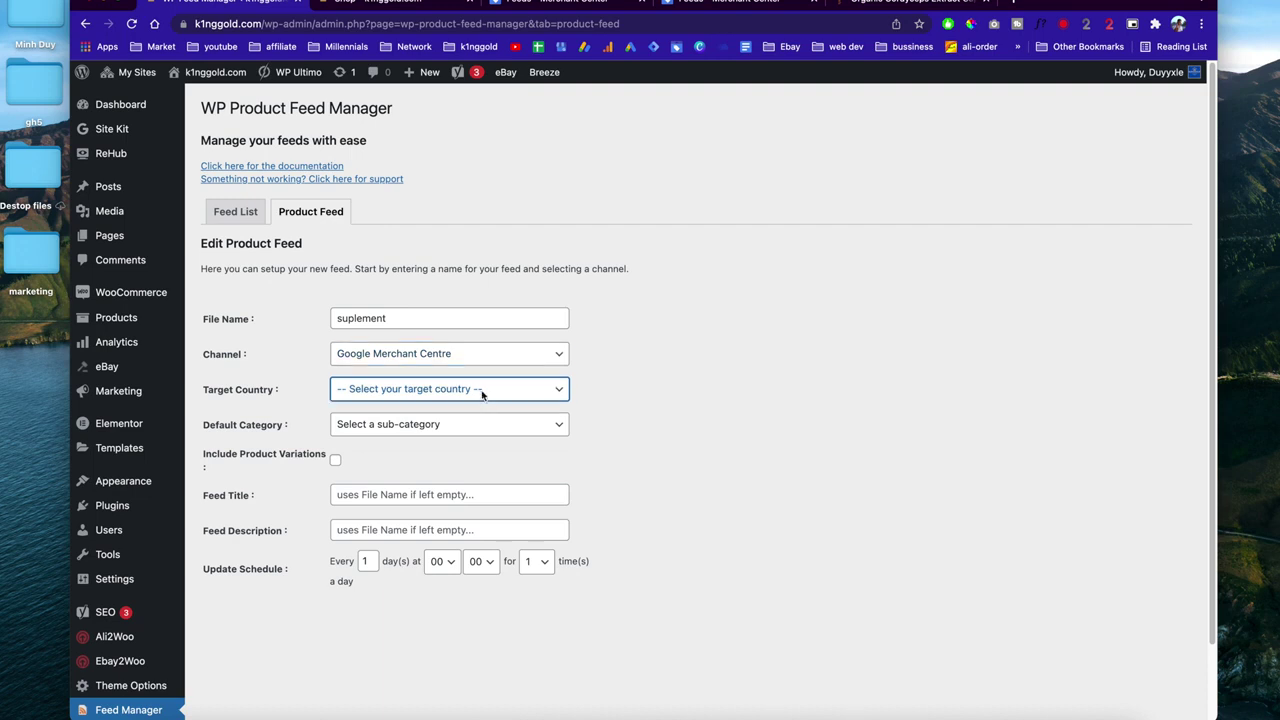
# Set the feed's target country to United States.
pyautogui.click(481, 393)
pyautogui.scroll(-20, 481, 520)
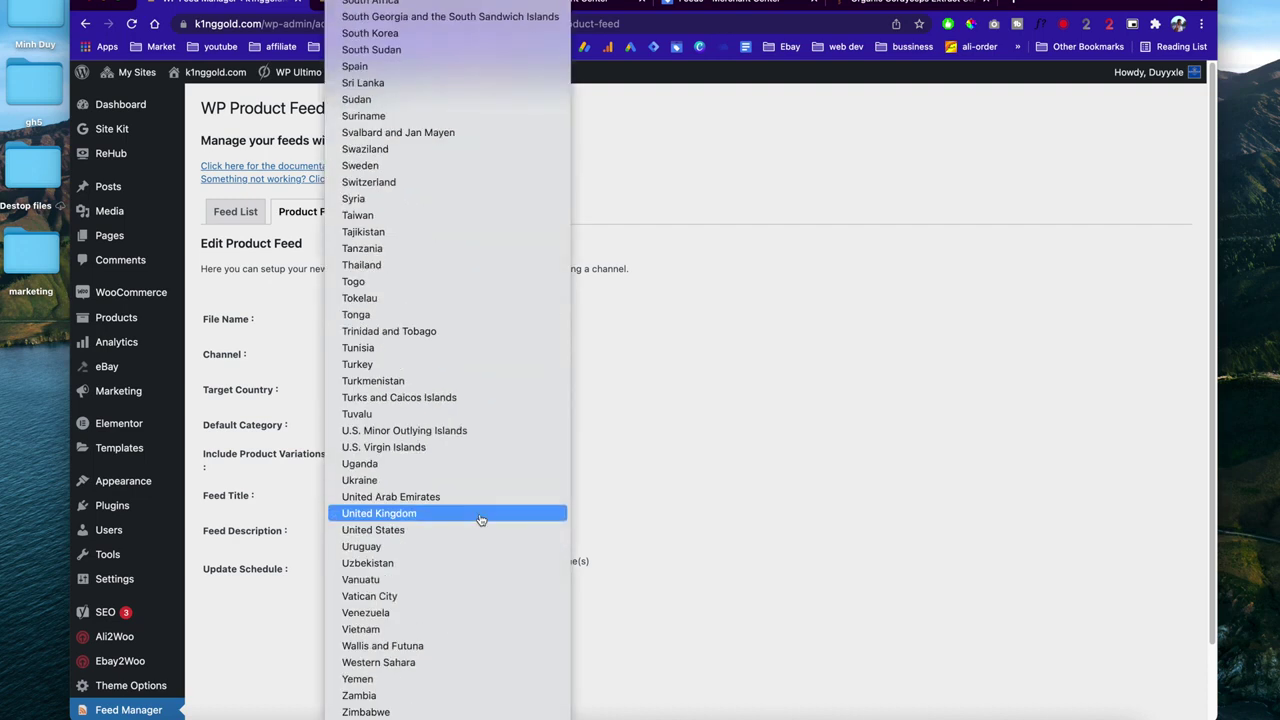
pyautogui.scroll(20, 481, 520)
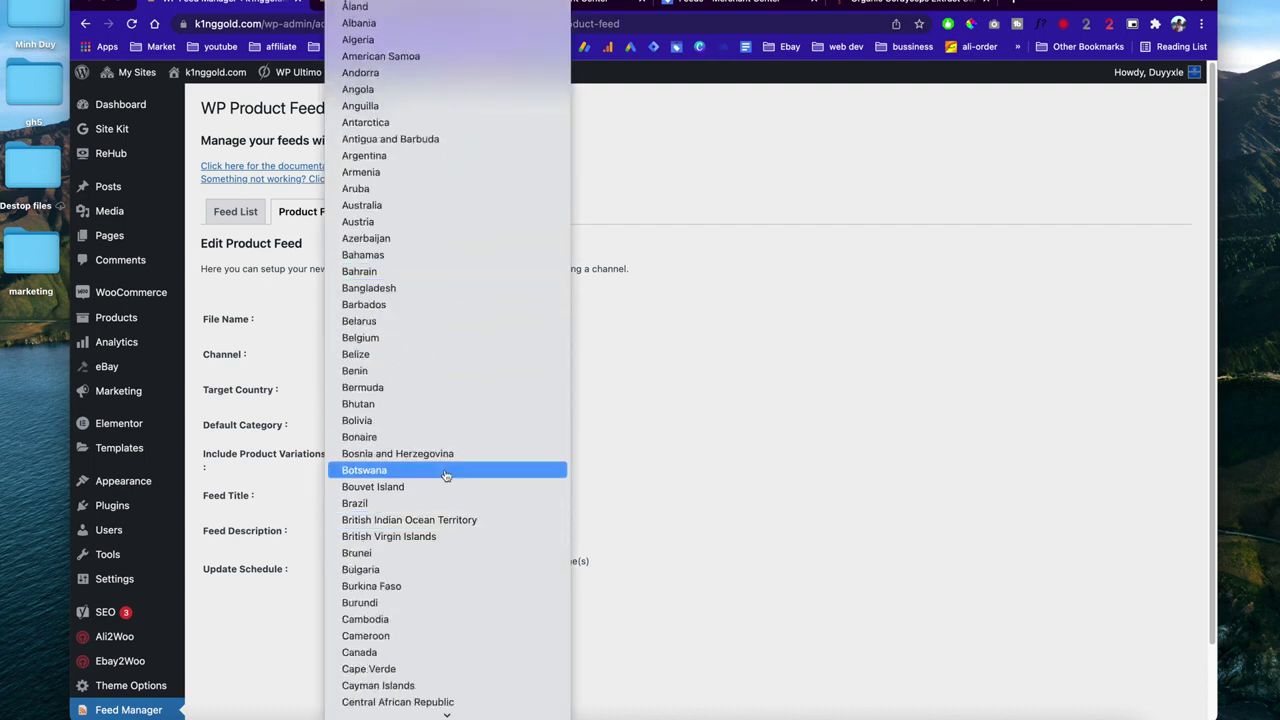
pyautogui.scroll(-5, 446, 475)
pyautogui.scroll(5, 446, 475)
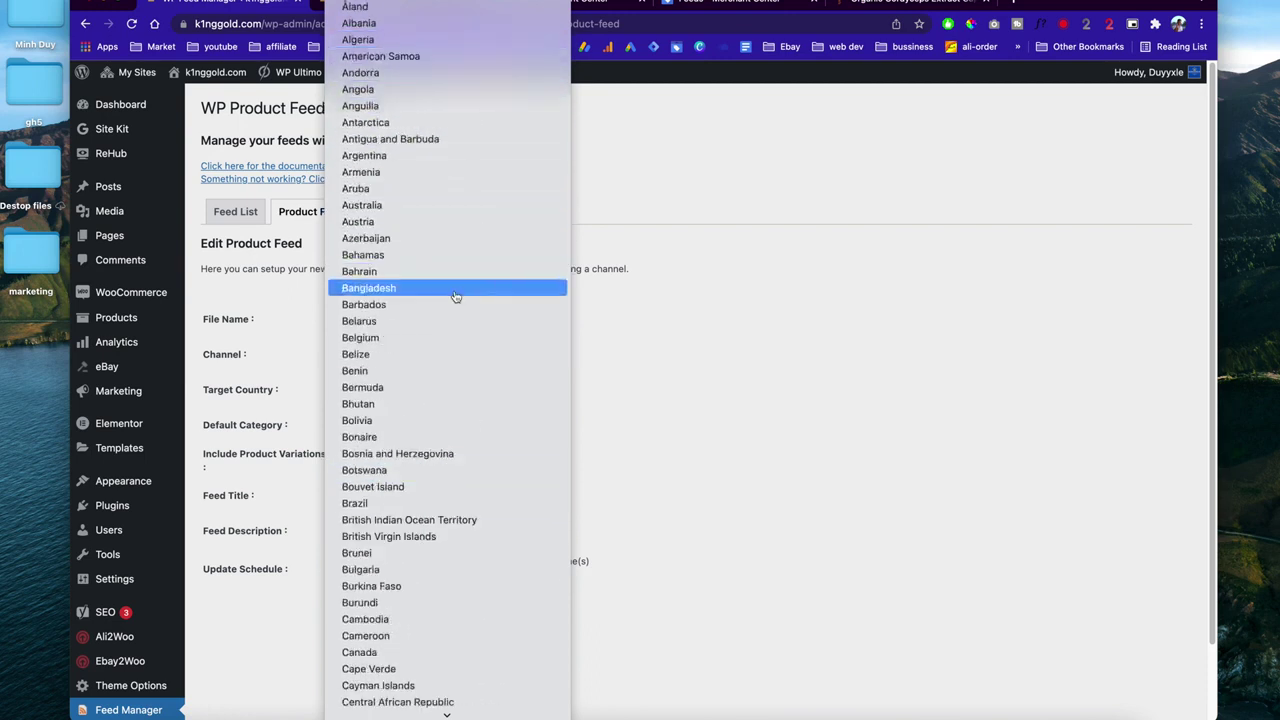
pyautogui.scroll(-20, 455, 296)
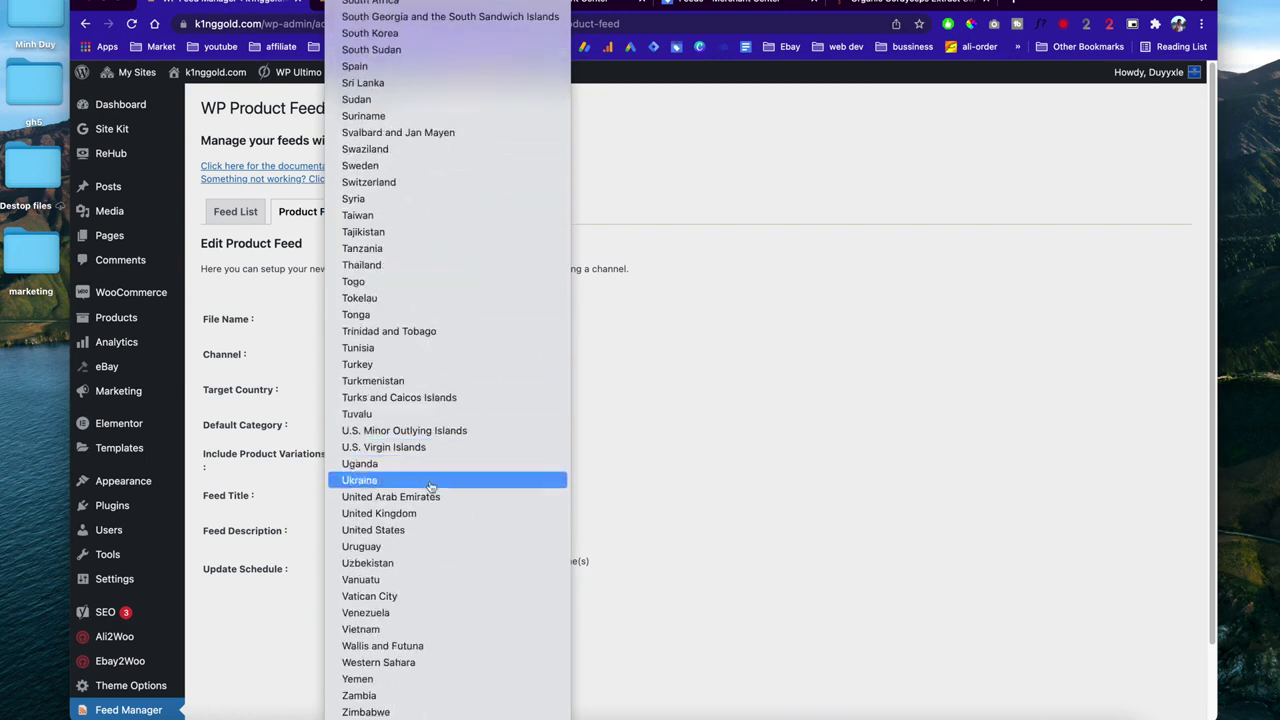
pyautogui.click(428, 530)
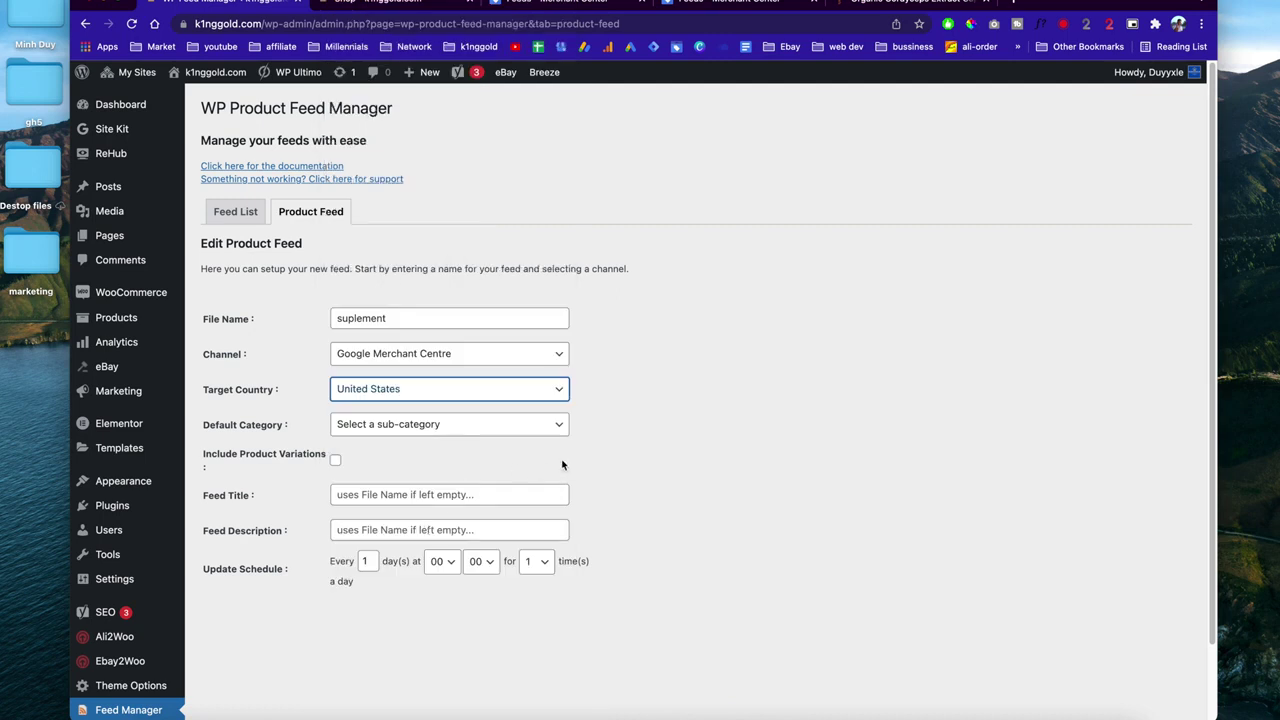
# Set the feed's default category to Health & Beauty.
pyautogui.click(491, 427)
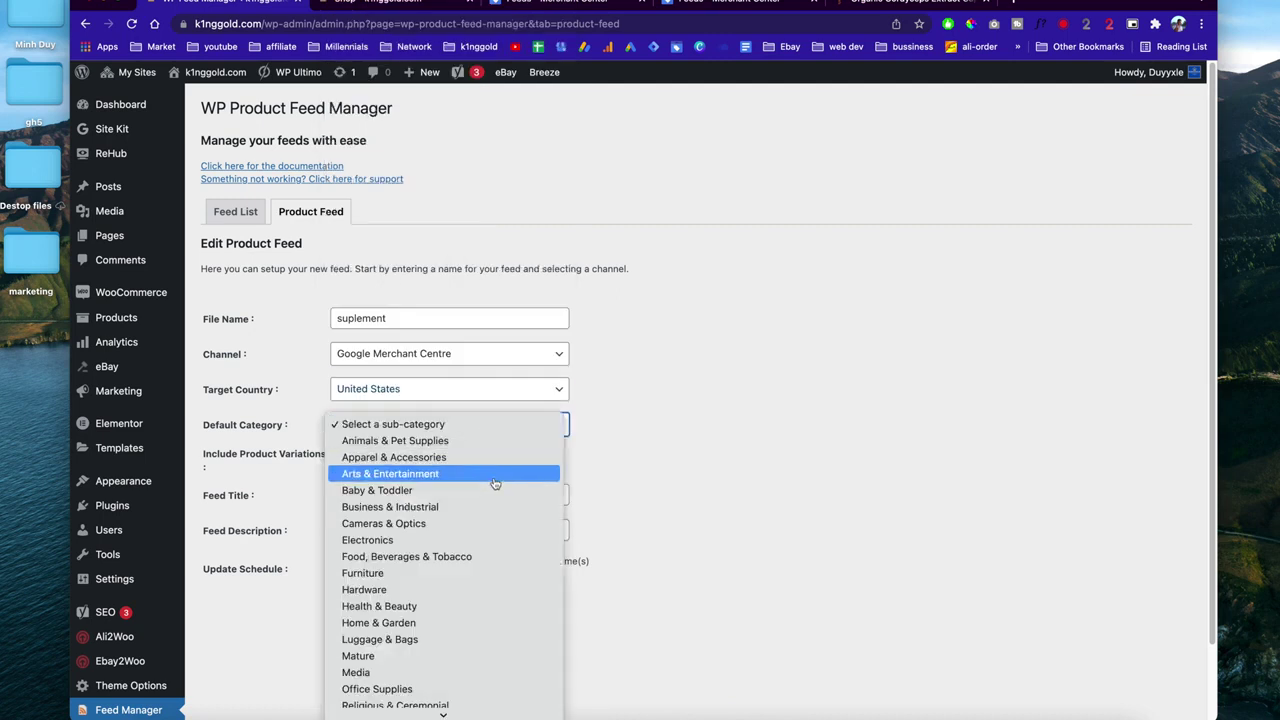
pyautogui.scroll(-2, 486, 553)
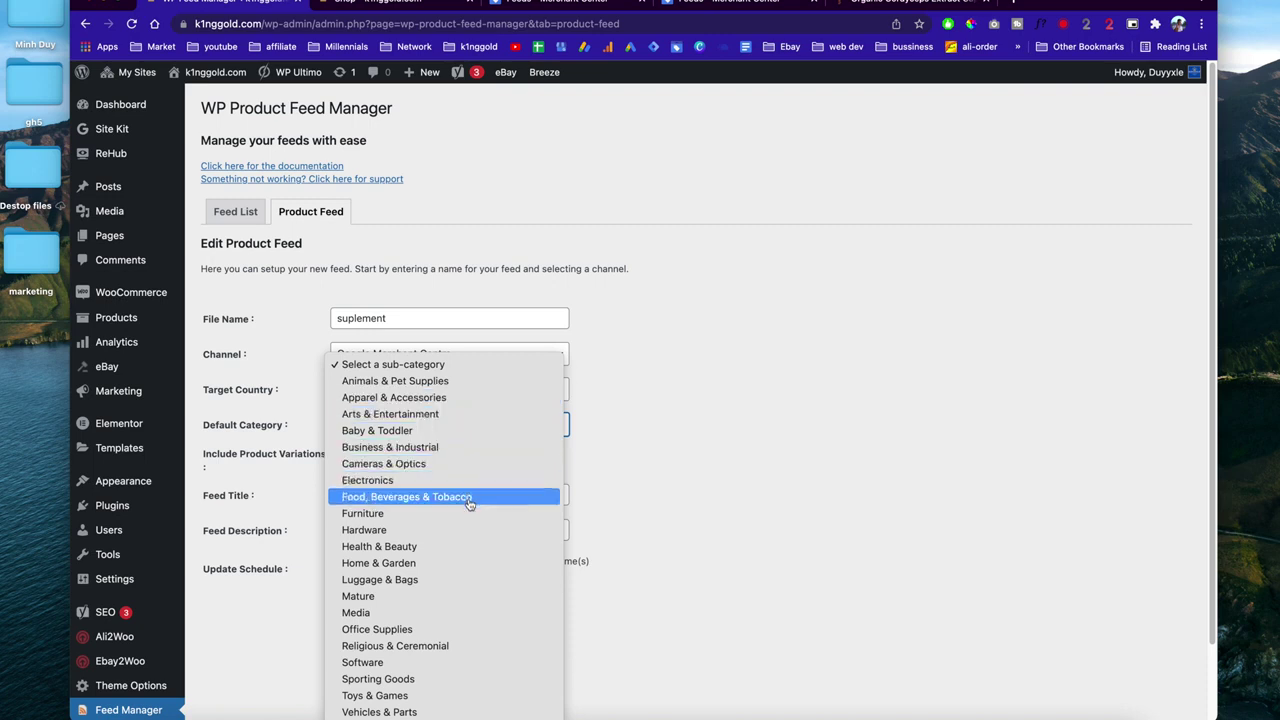
pyautogui.click(413, 548)
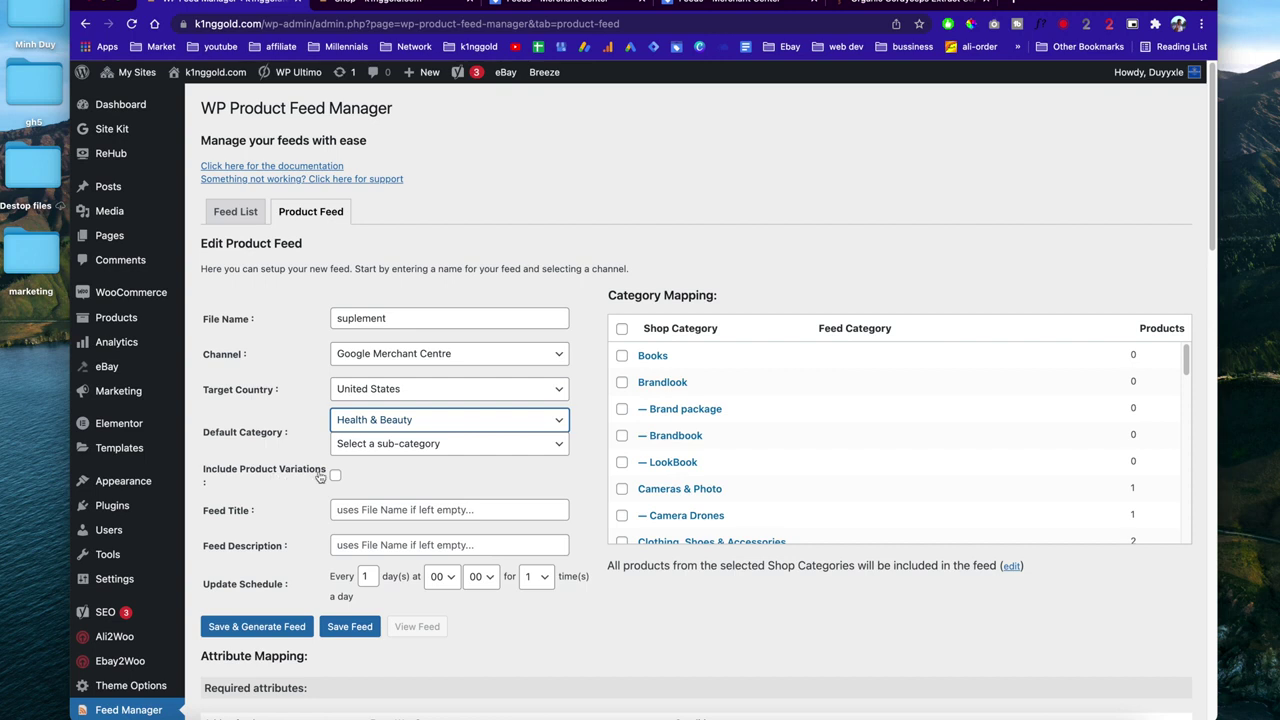
# Try to include product variations in the supplement feed.
pyautogui.click(335, 476)
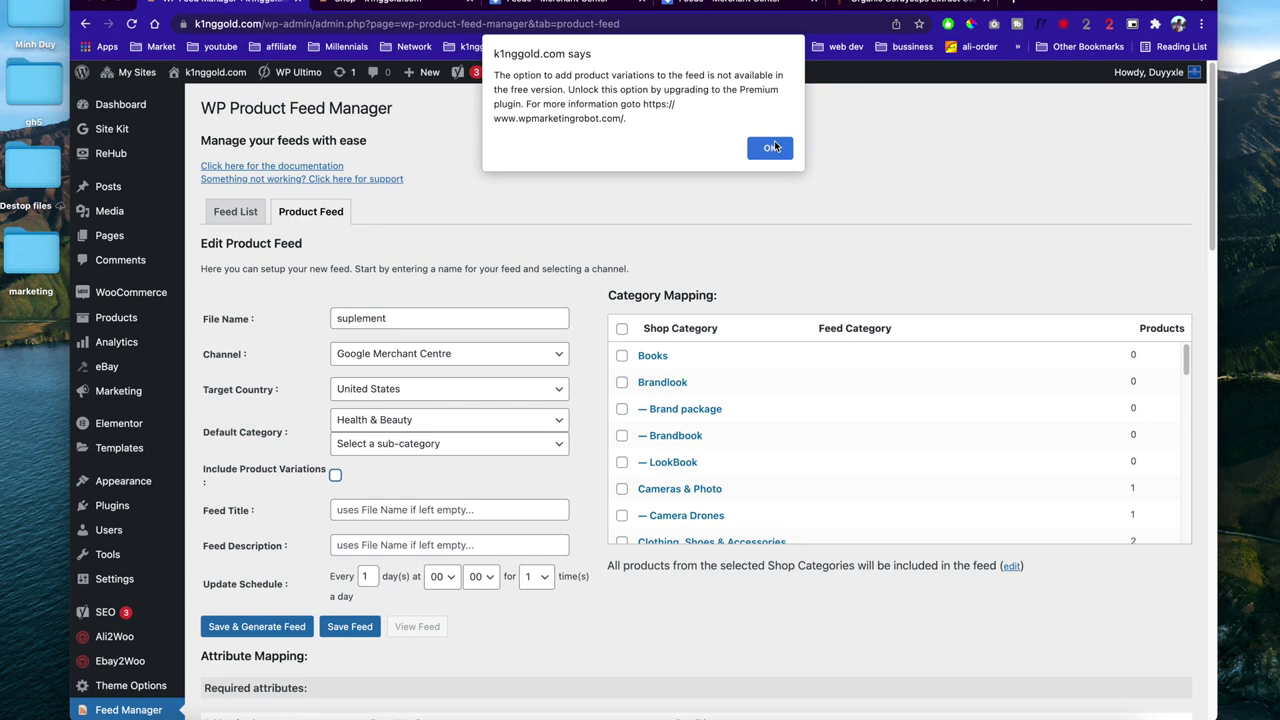
pyautogui.click(771, 148)
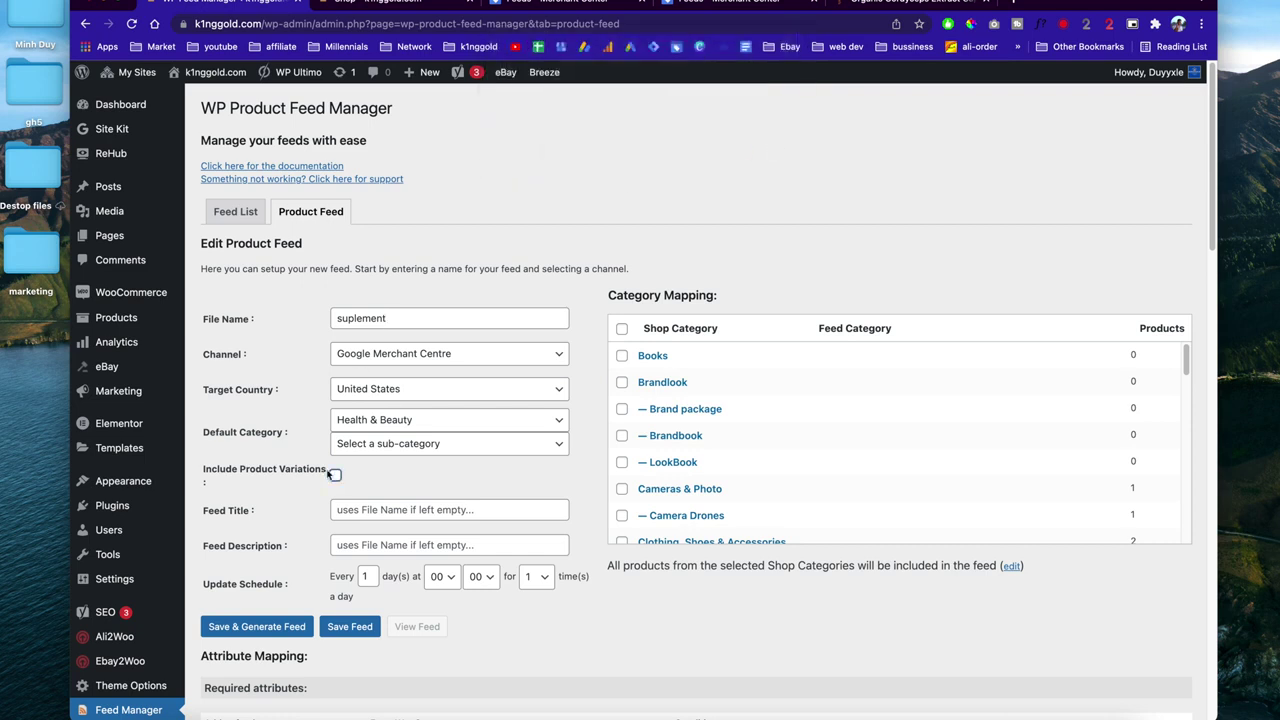
# Set the feed title to "suplement feed".
pyautogui.scroll(-1, 295, 490)
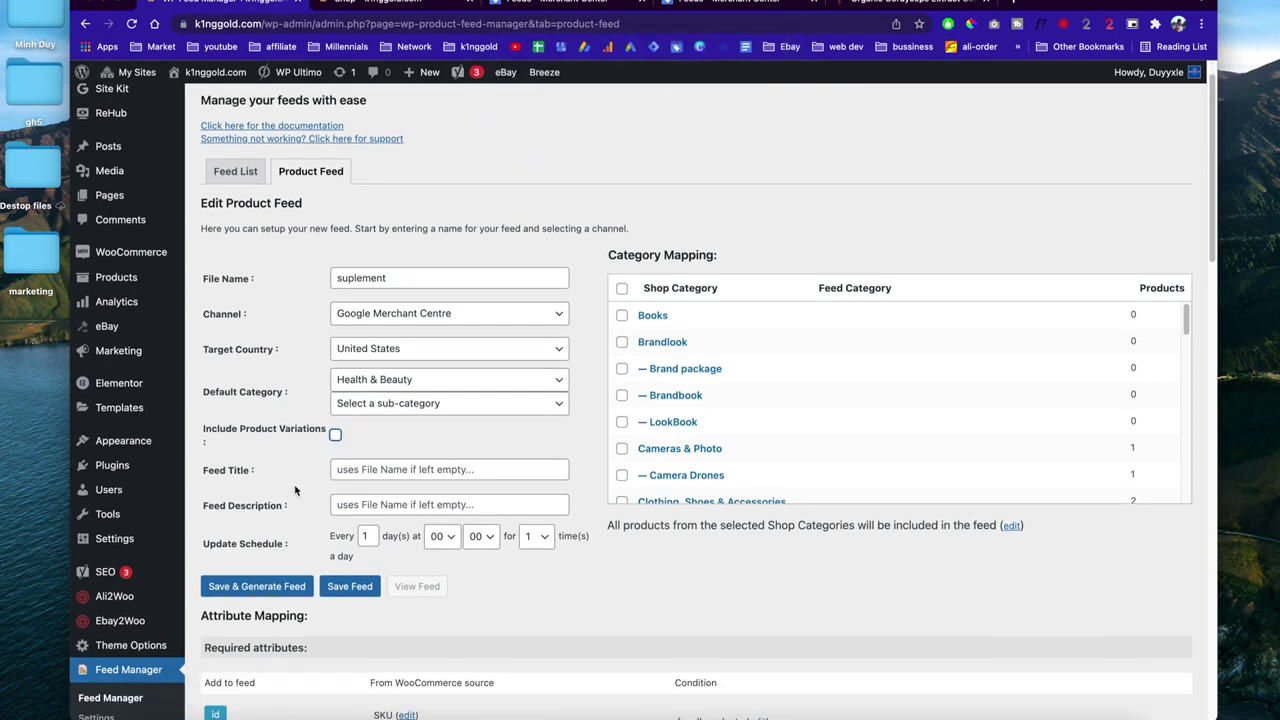
pyautogui.click(378, 471)
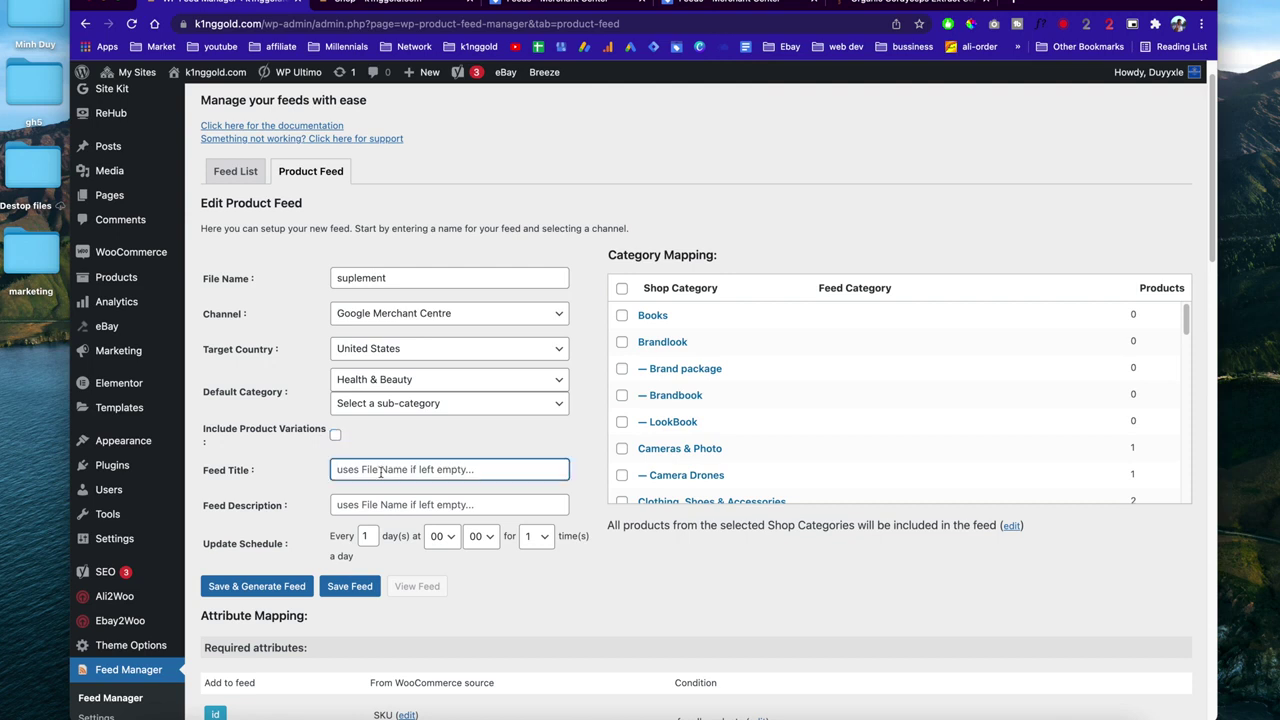
pyautogui.write('suplement feed')
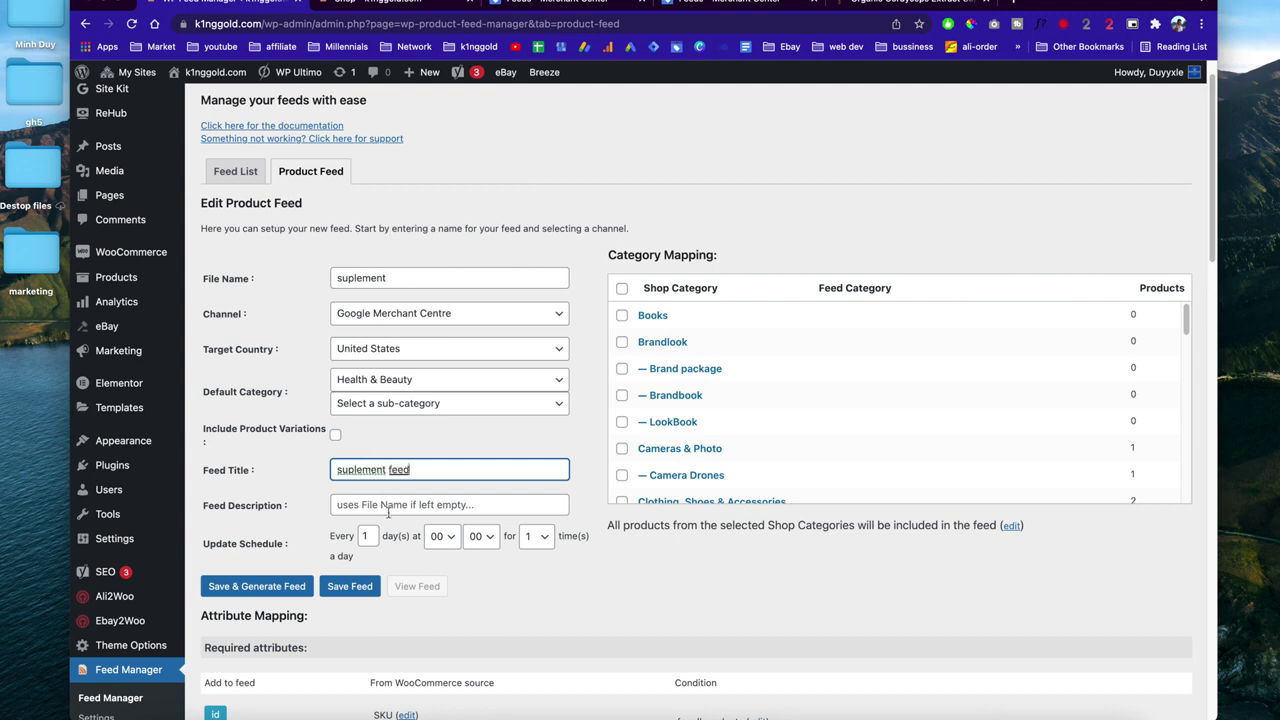
pyautogui.click(310, 505)
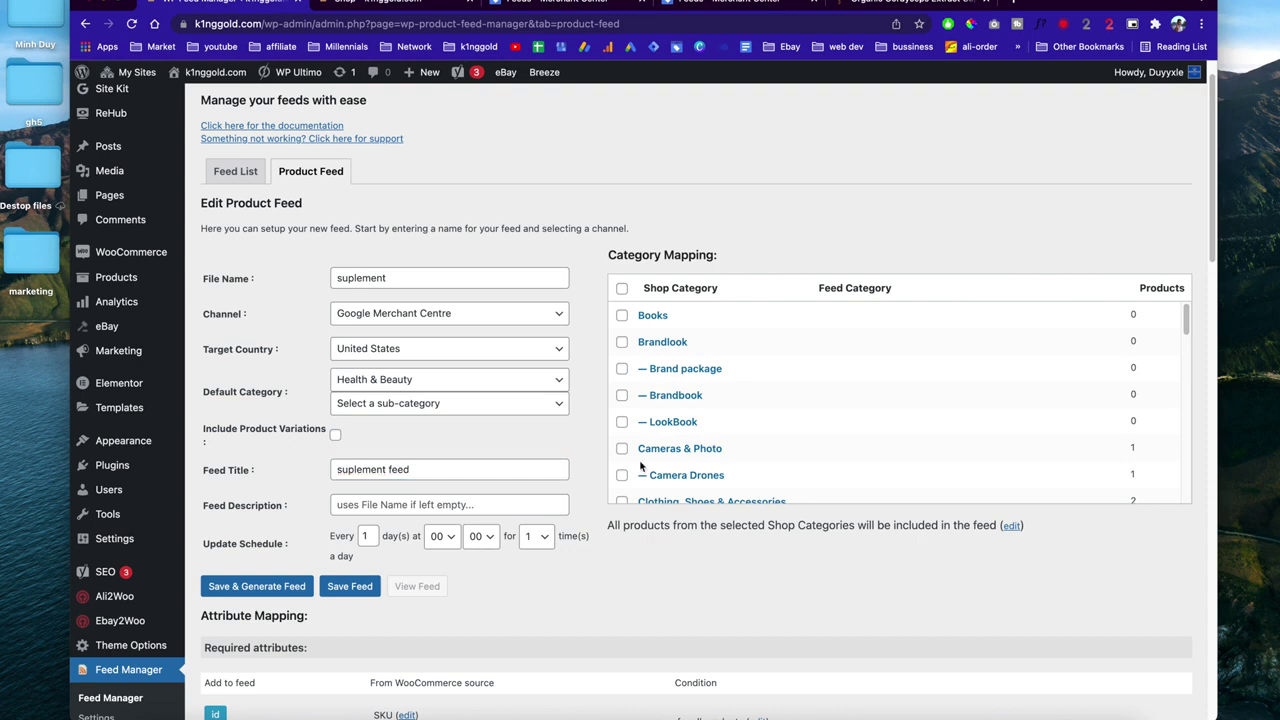
# Include the Health & Beauty shop category with all its subcategories in the feed's category mapping.
pyautogui.scroll(-3, 751, 443)
pyautogui.scroll(-2, 751, 443)
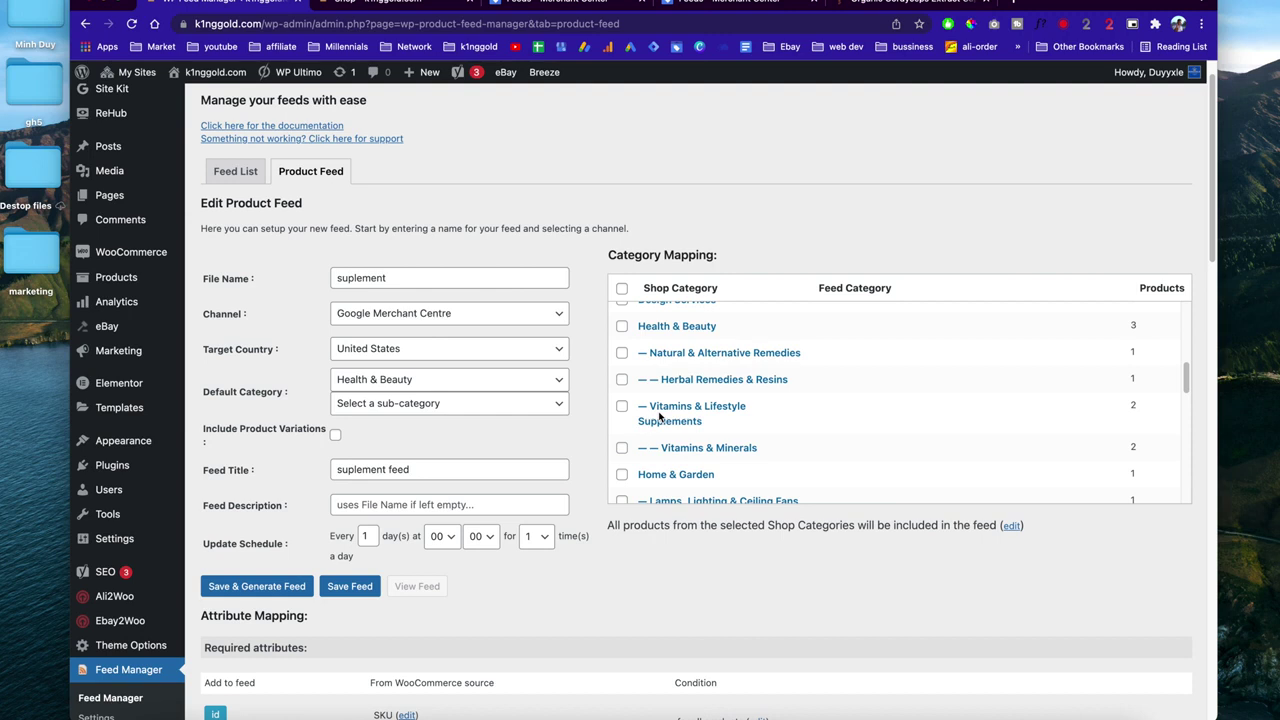
pyautogui.scroll(-1, 683, 381)
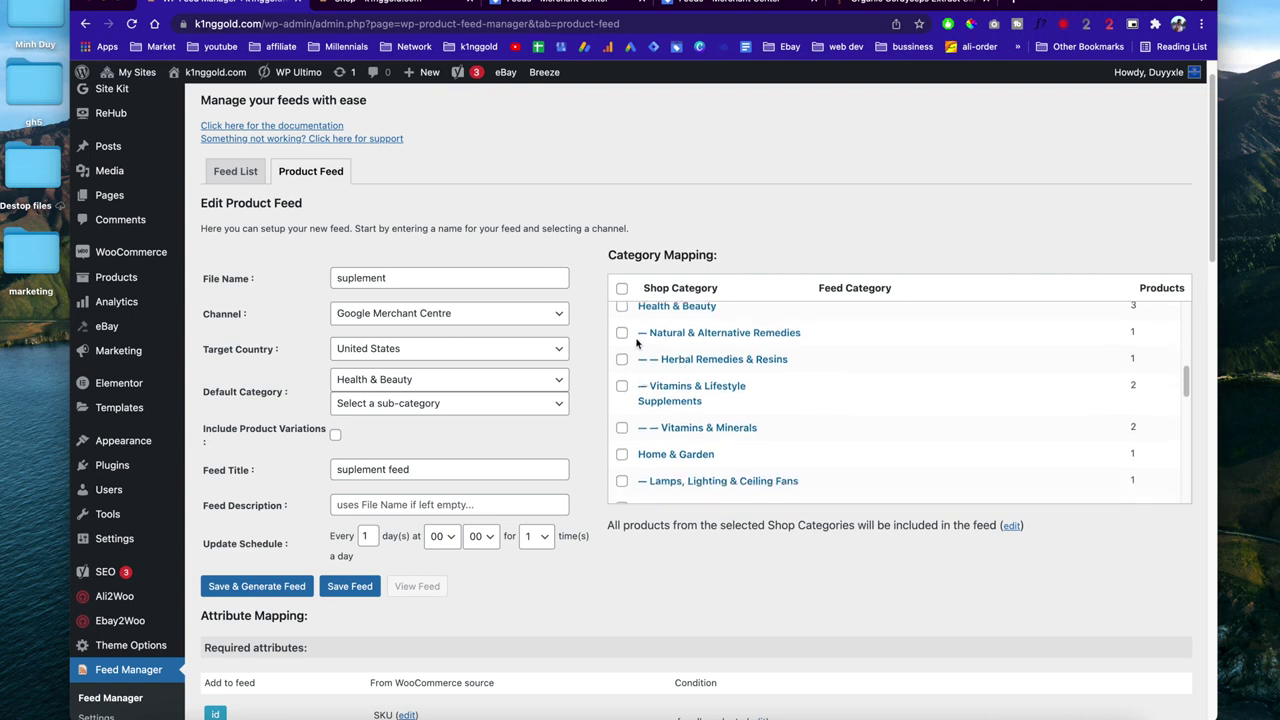
pyautogui.scroll(1, 628, 338)
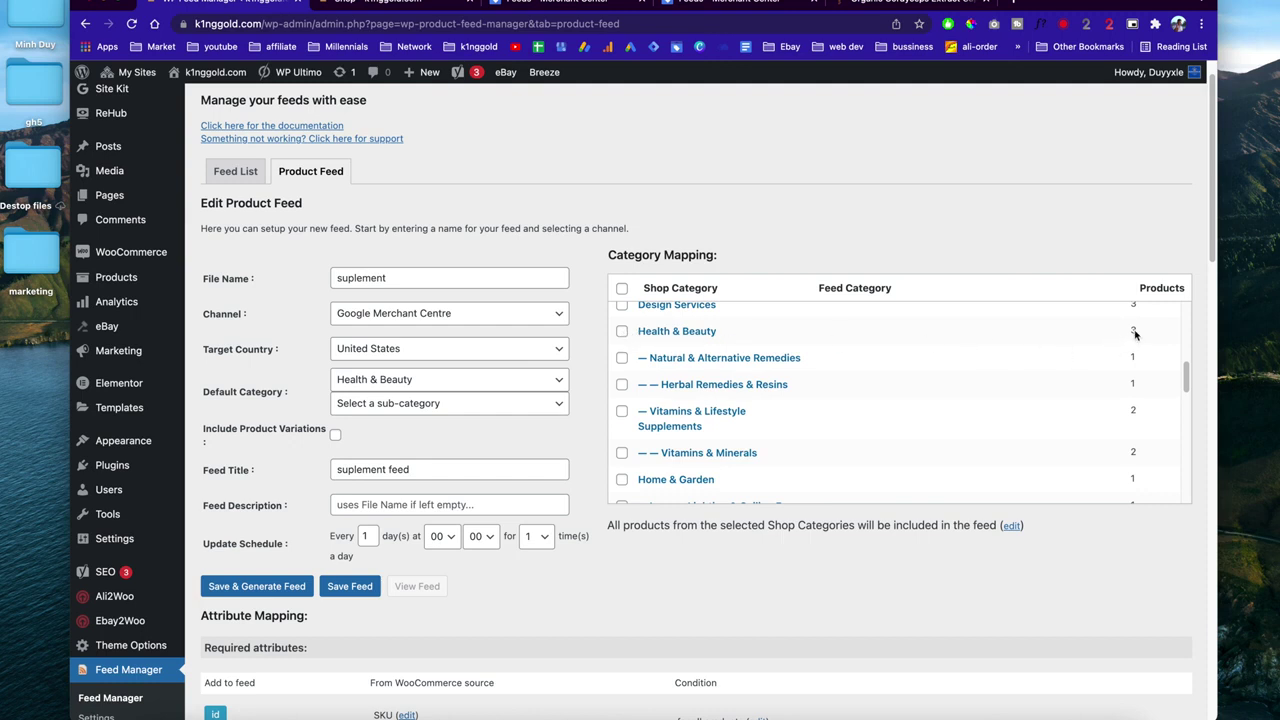
pyautogui.scroll(-2, 908, 390)
pyautogui.scroll(3, 908, 390)
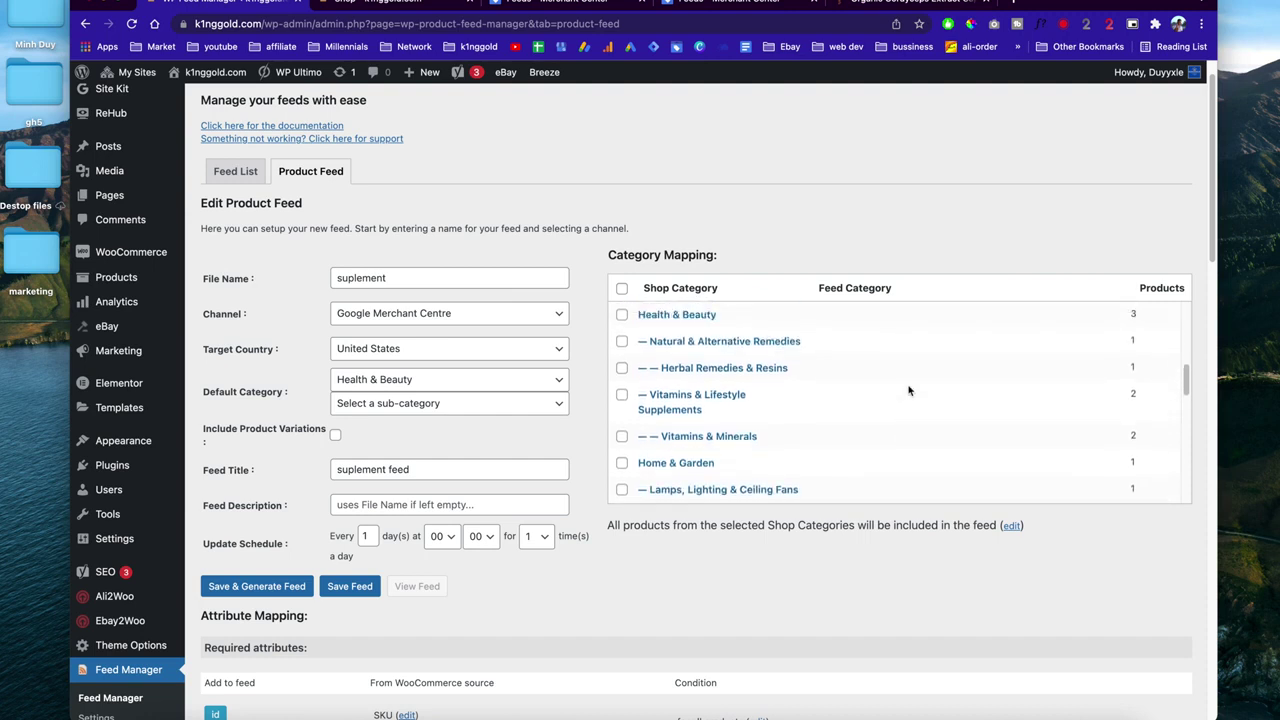
pyautogui.click(622, 338)
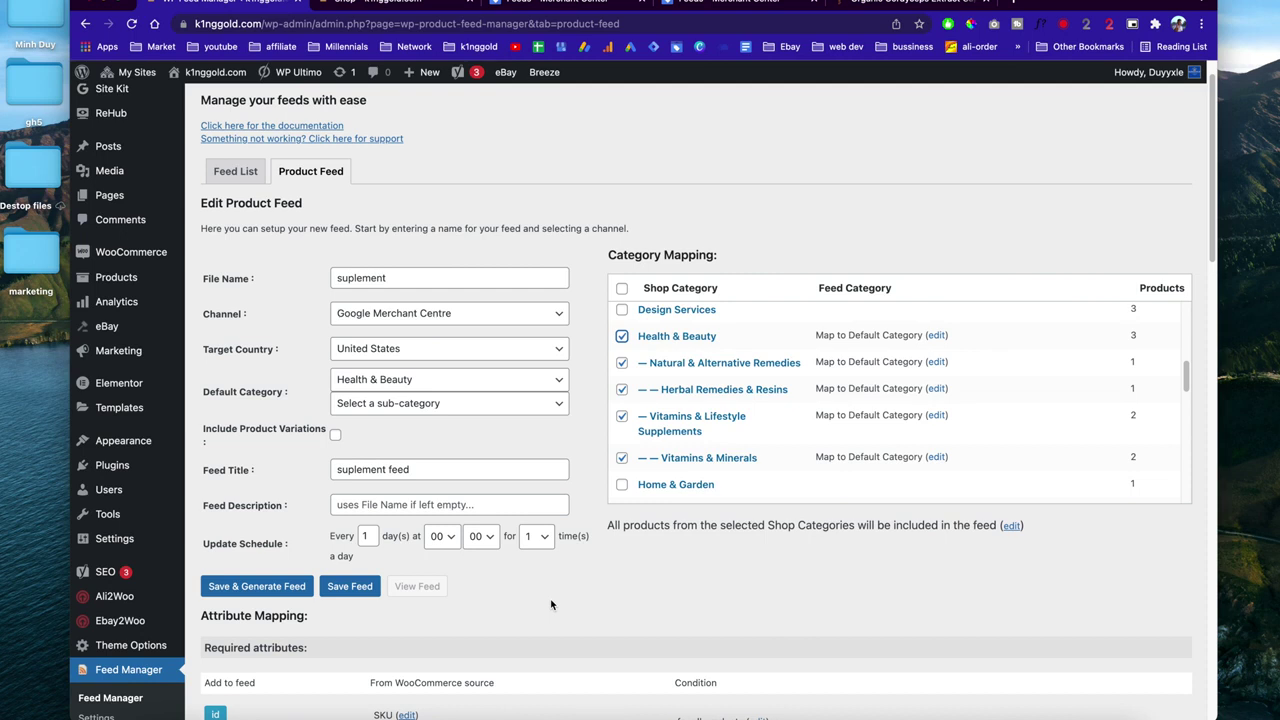
# Look over the feed's attribute mapping and save the feed.
pyautogui.scroll(-1, 551, 604)
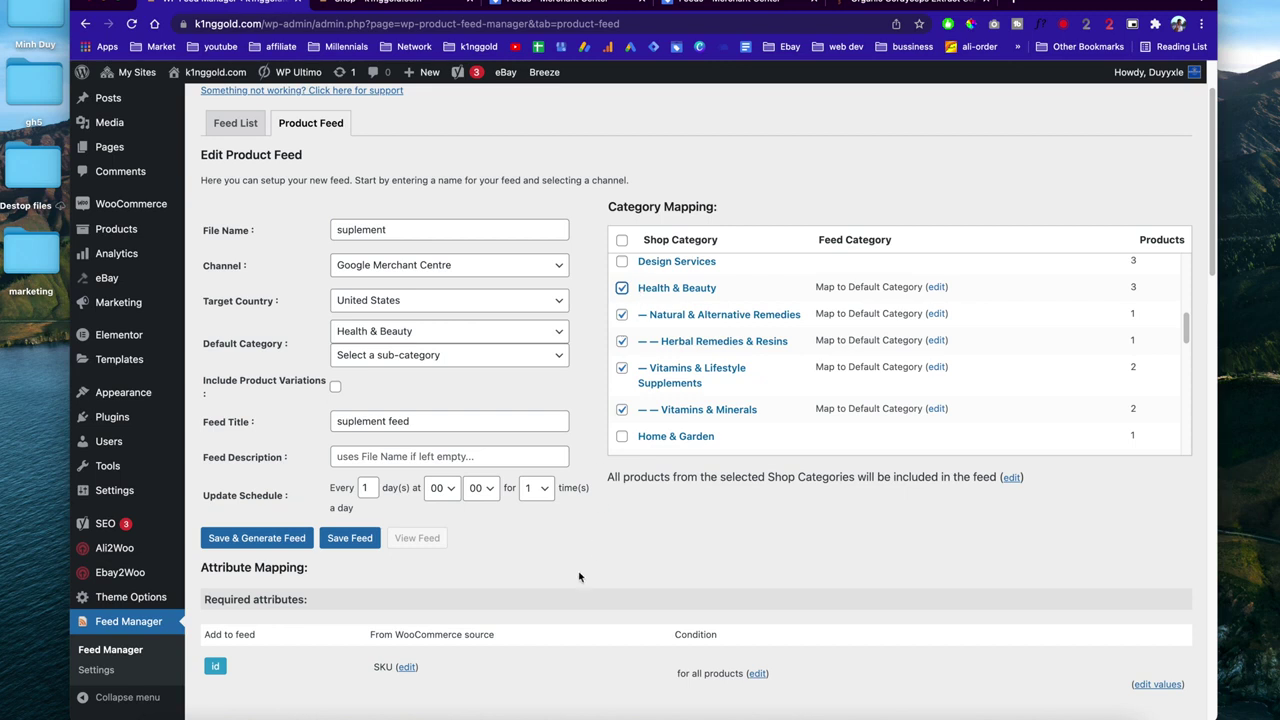
pyautogui.scroll(-2, 560, 540)
pyautogui.scroll(2, 531, 486)
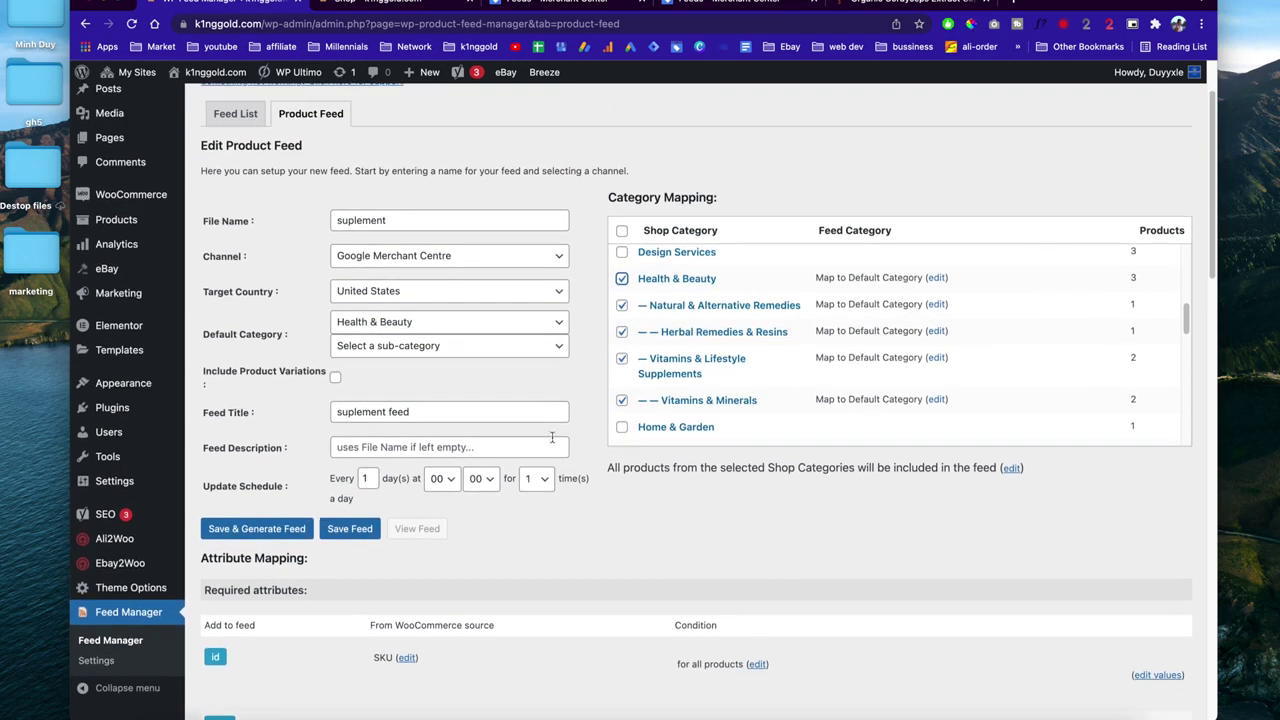
pyautogui.scroll(-2, 457, 520)
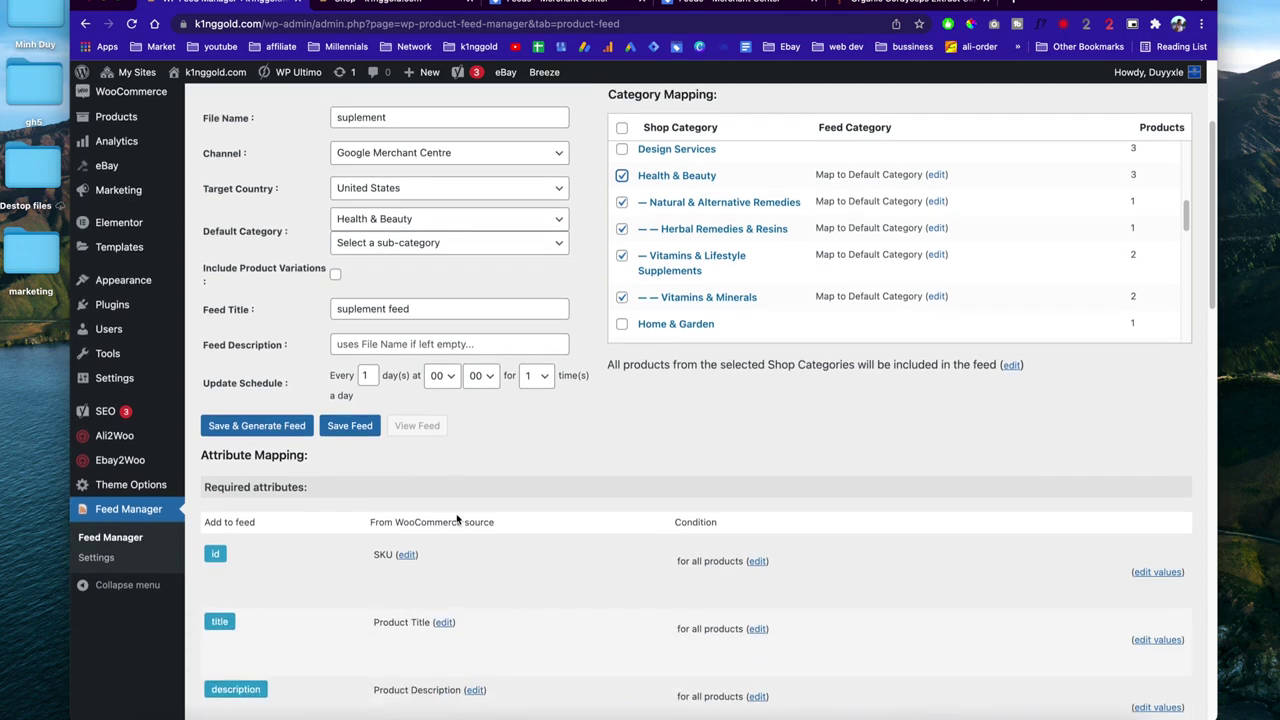
pyautogui.scroll(3, 470, 459)
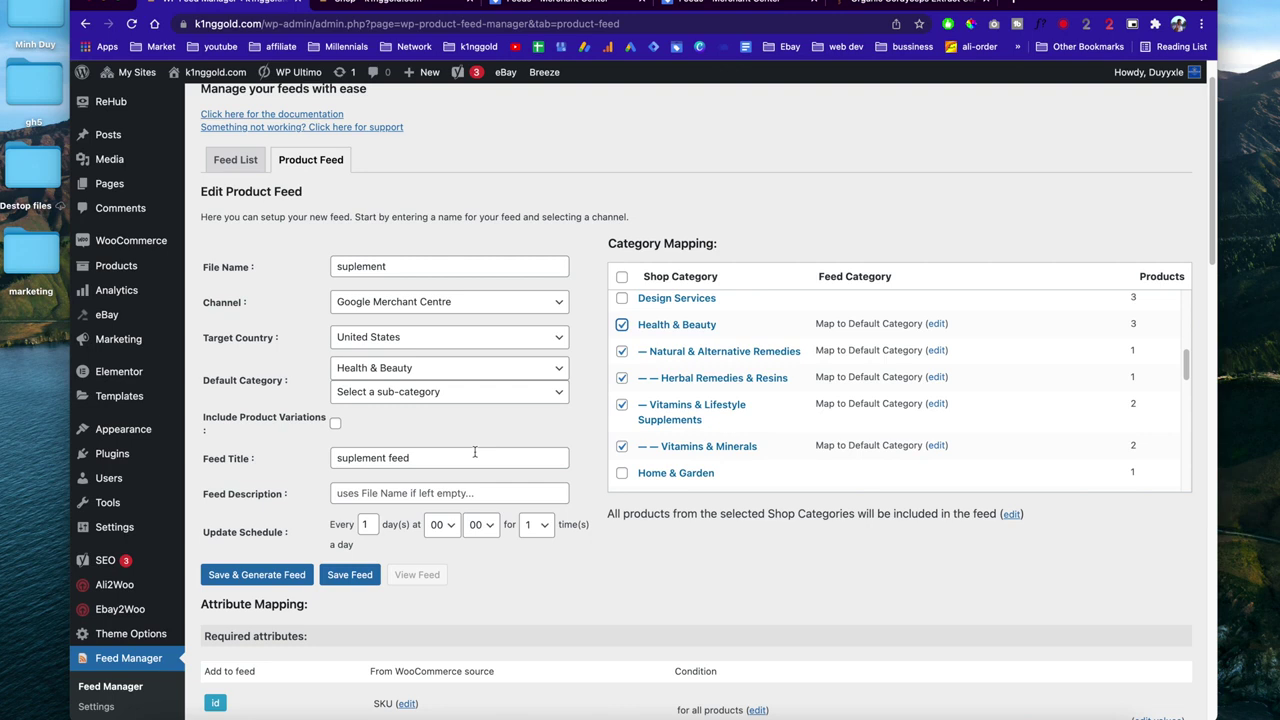
pyautogui.click(352, 584)
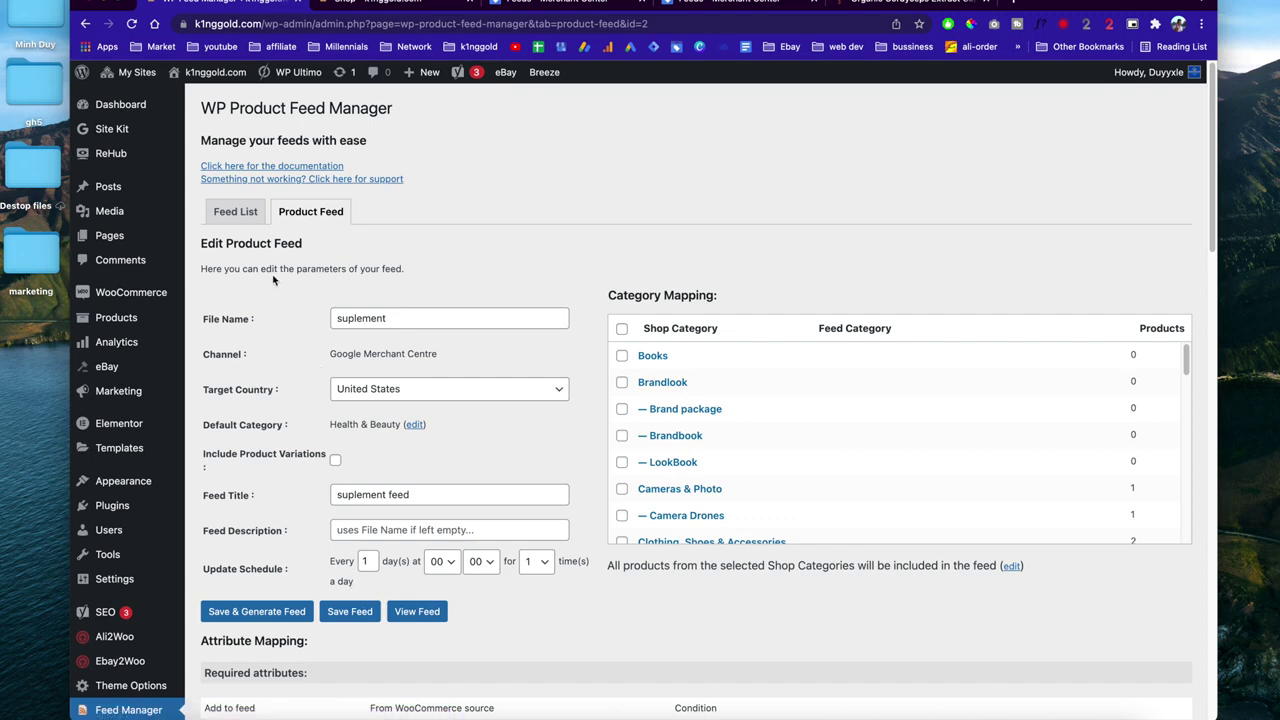
# Regenerate the "suplement" feed from the feed list and copy its XML file URL.
pyautogui.click(244, 222)
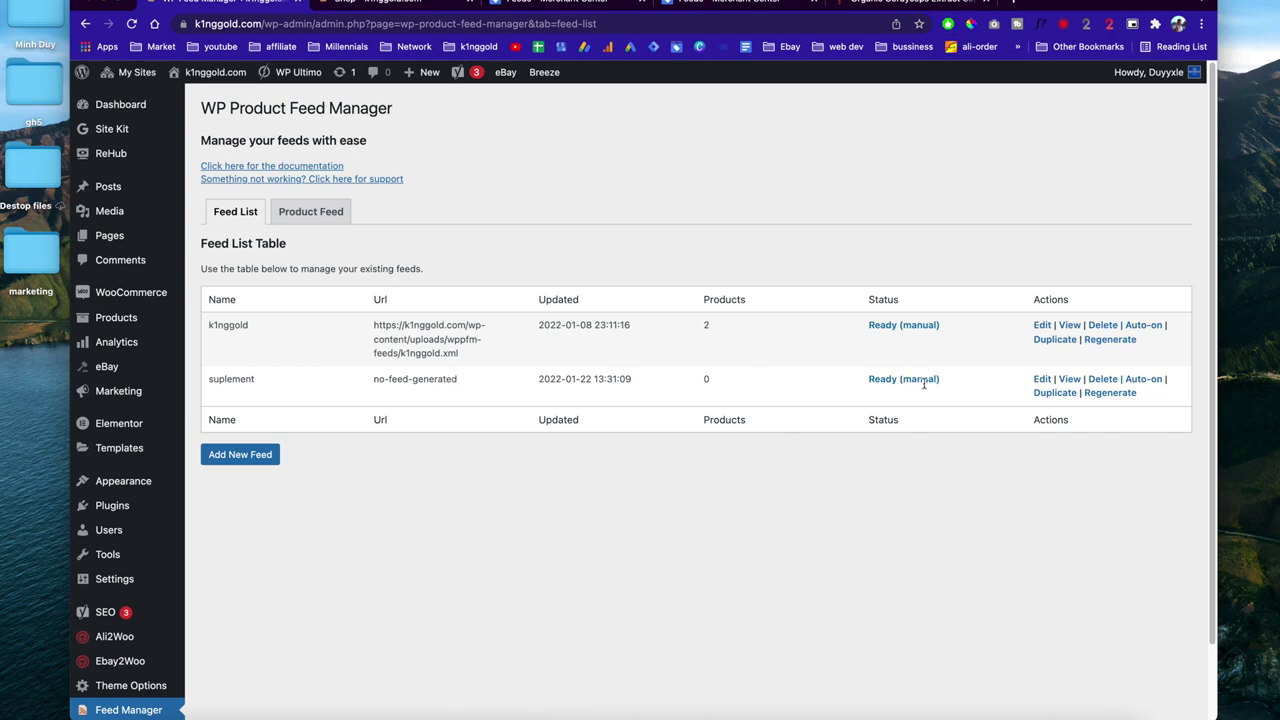
pyautogui.click(1105, 395)
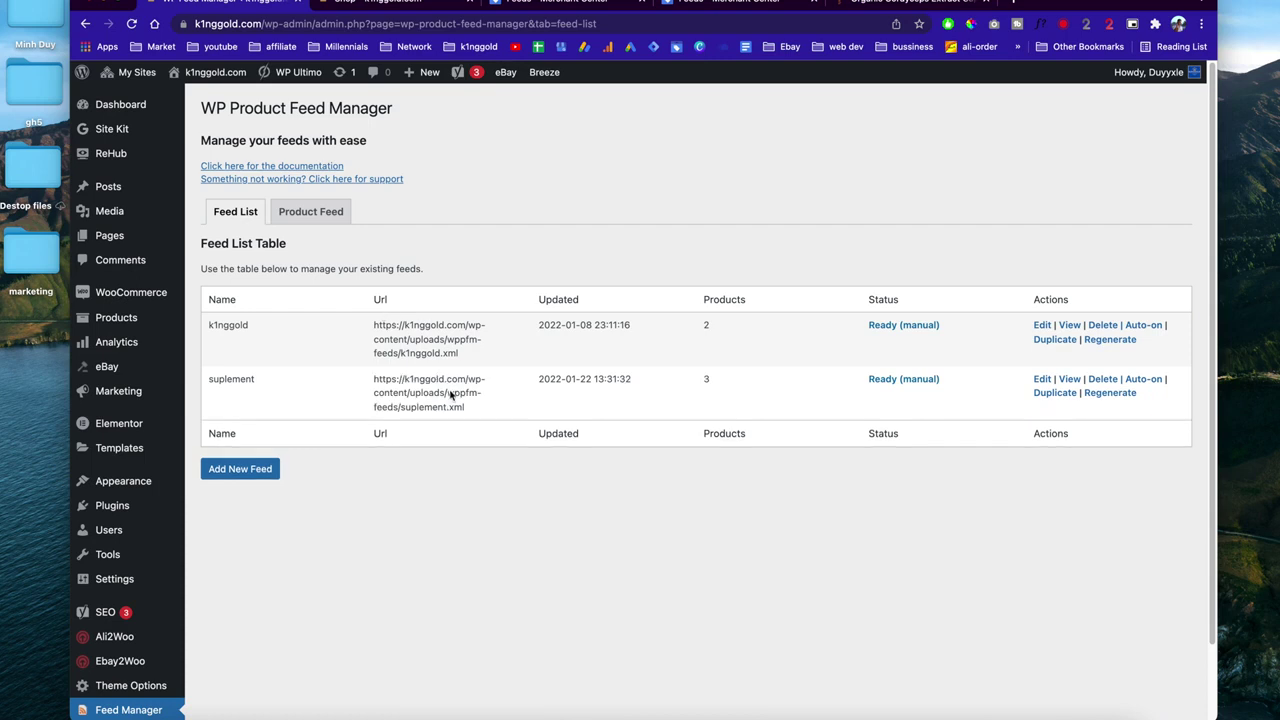
pyautogui.moveTo(472, 413); pyautogui.dragTo(377, 376)
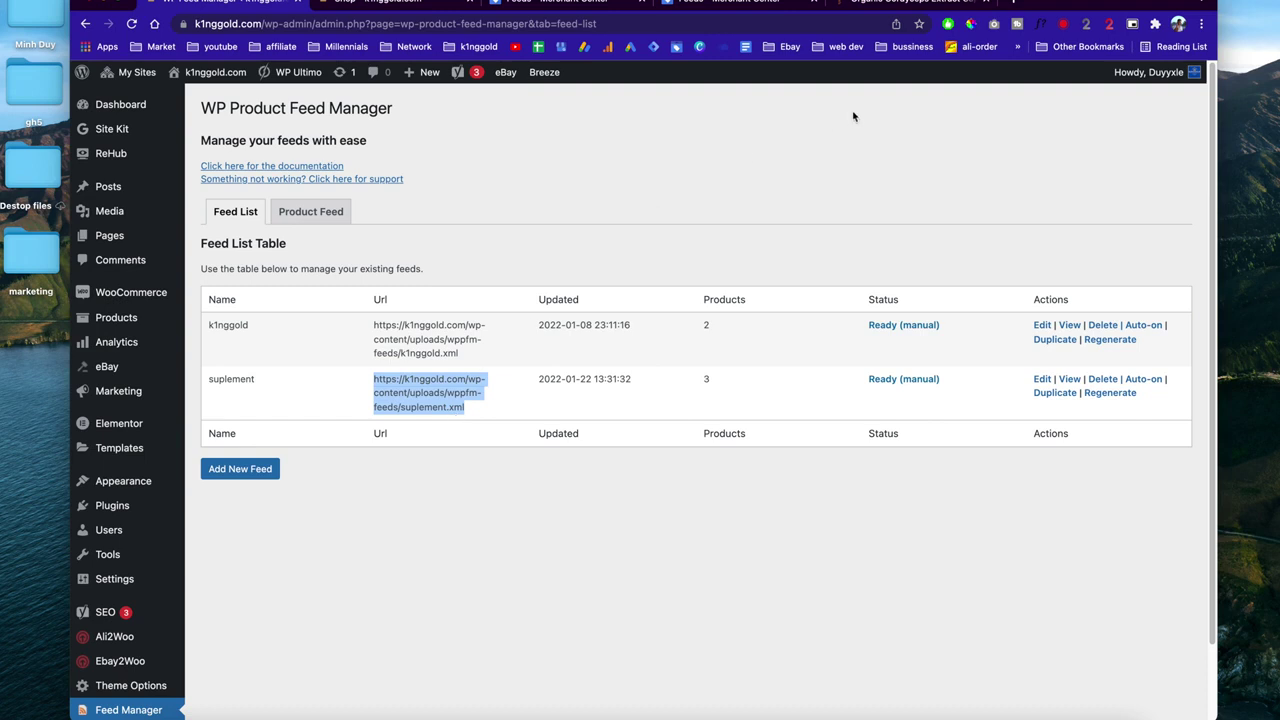
# Switch to Google Merchant Center and start a new primary feed in English, keeping United States and both Free listings and Shopping ads.
pyautogui.click(569, 8)
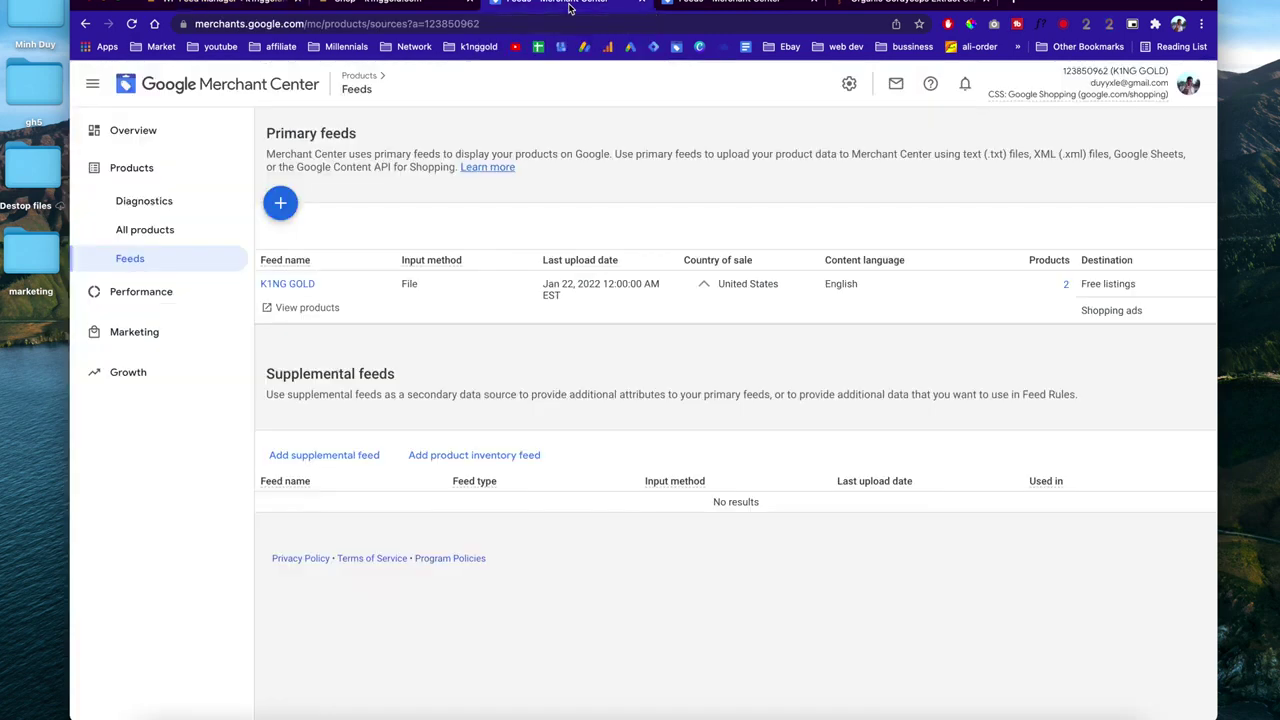
pyautogui.click(281, 204)
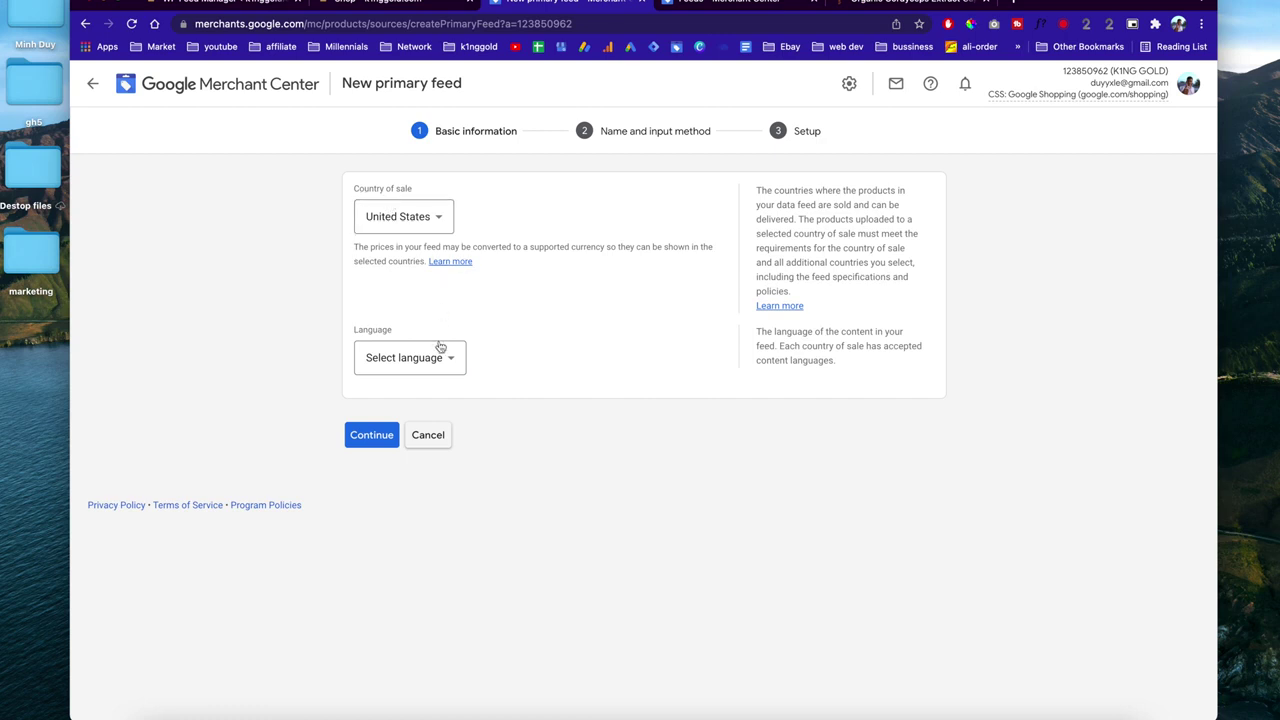
pyautogui.click(422, 358)
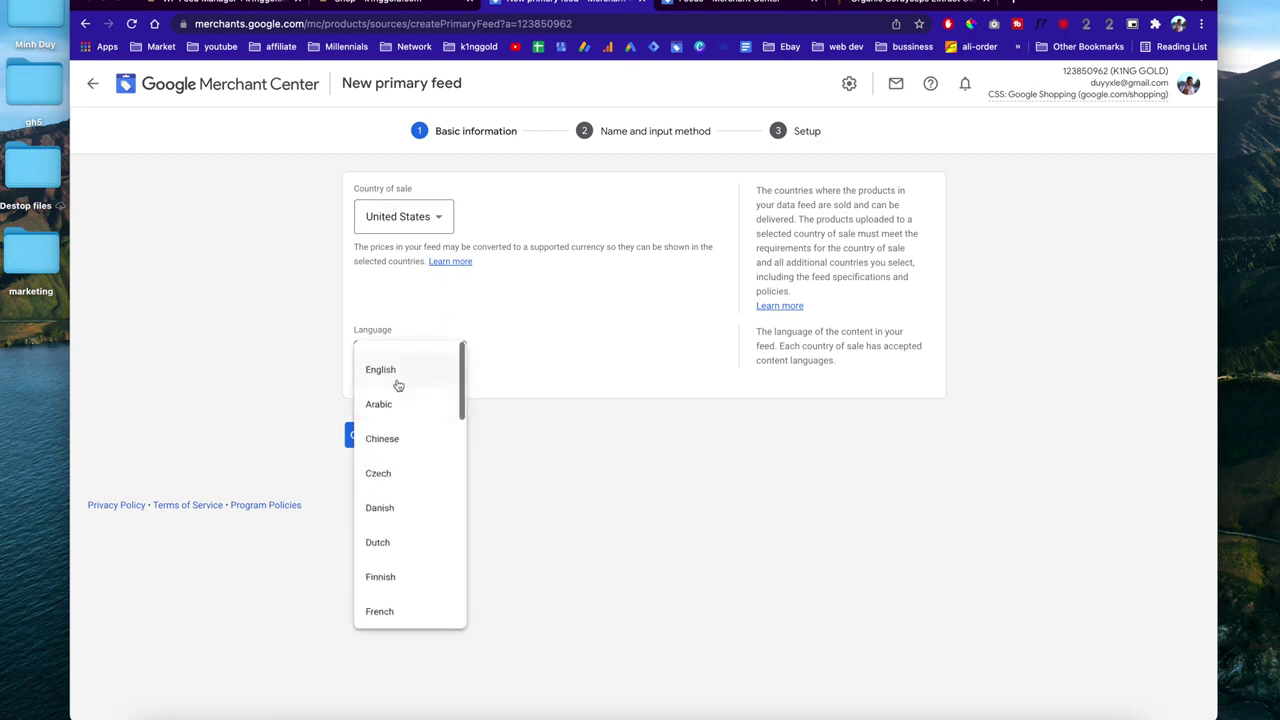
pyautogui.click(398, 385)
pyautogui.click(372, 621)
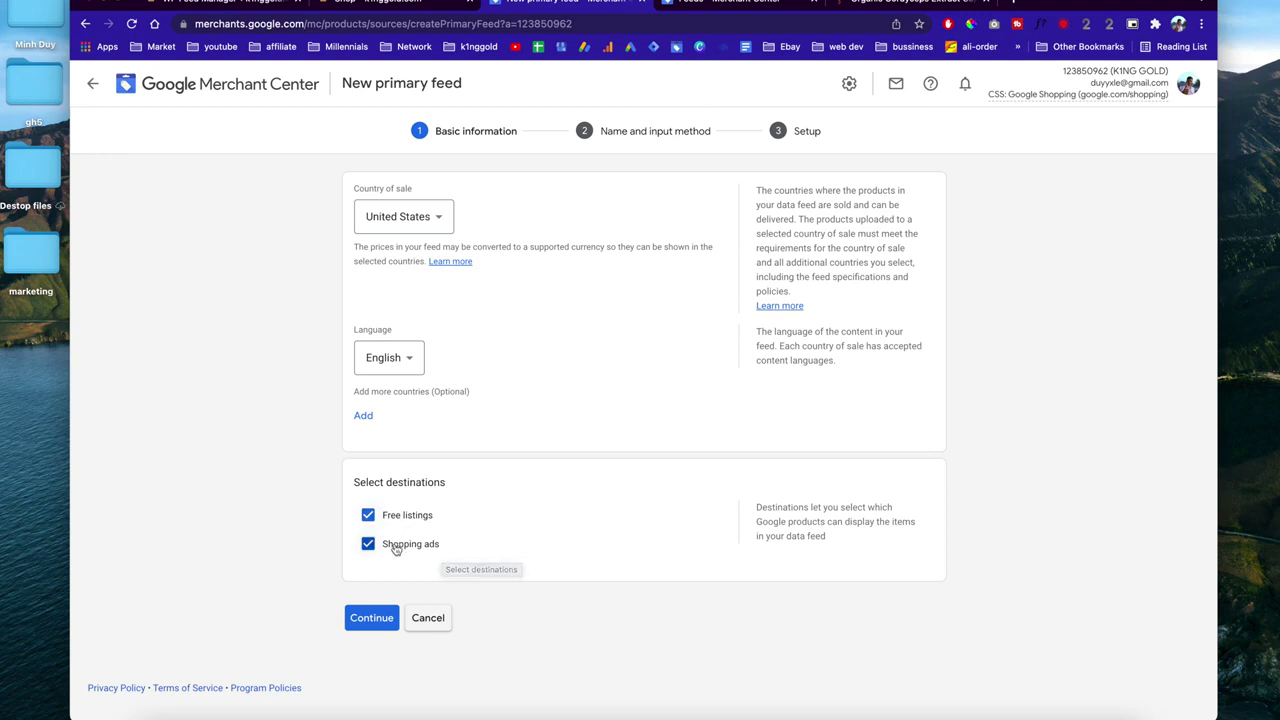
pyautogui.click(371, 618)
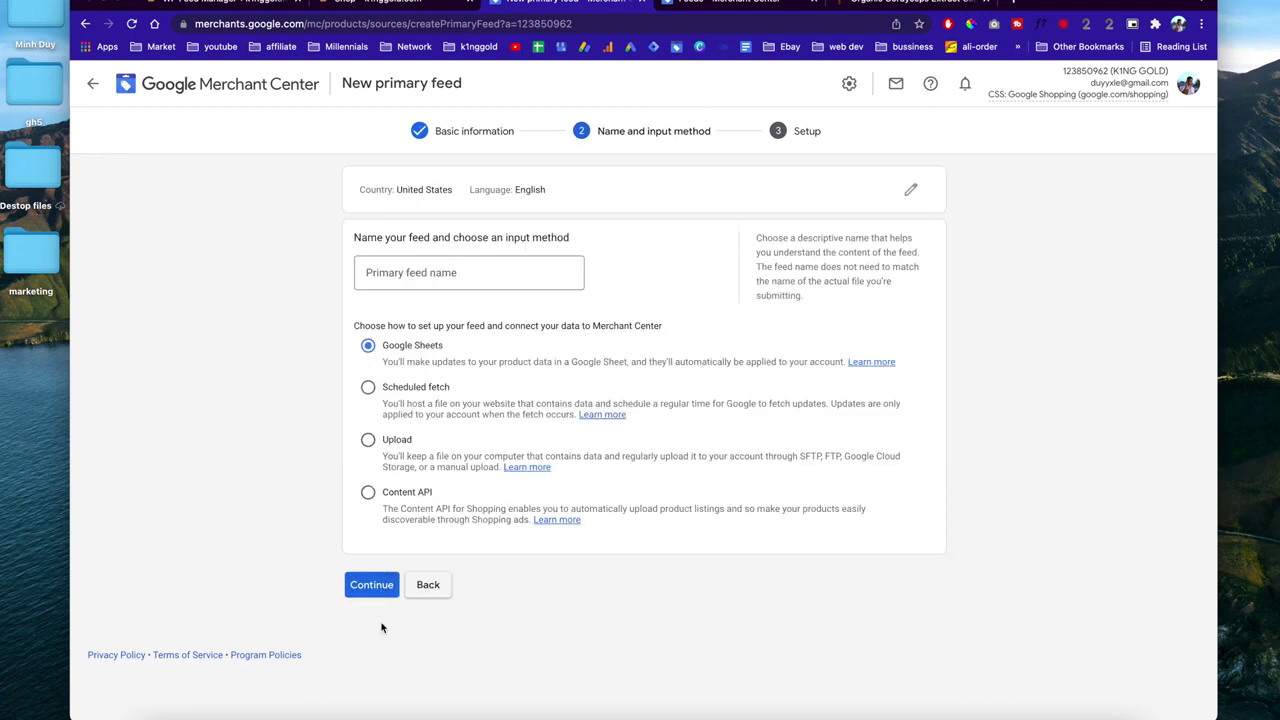
# Name the primary feed "suplement" and choose Scheduled fetch as its input method.
pyautogui.click(443, 276)
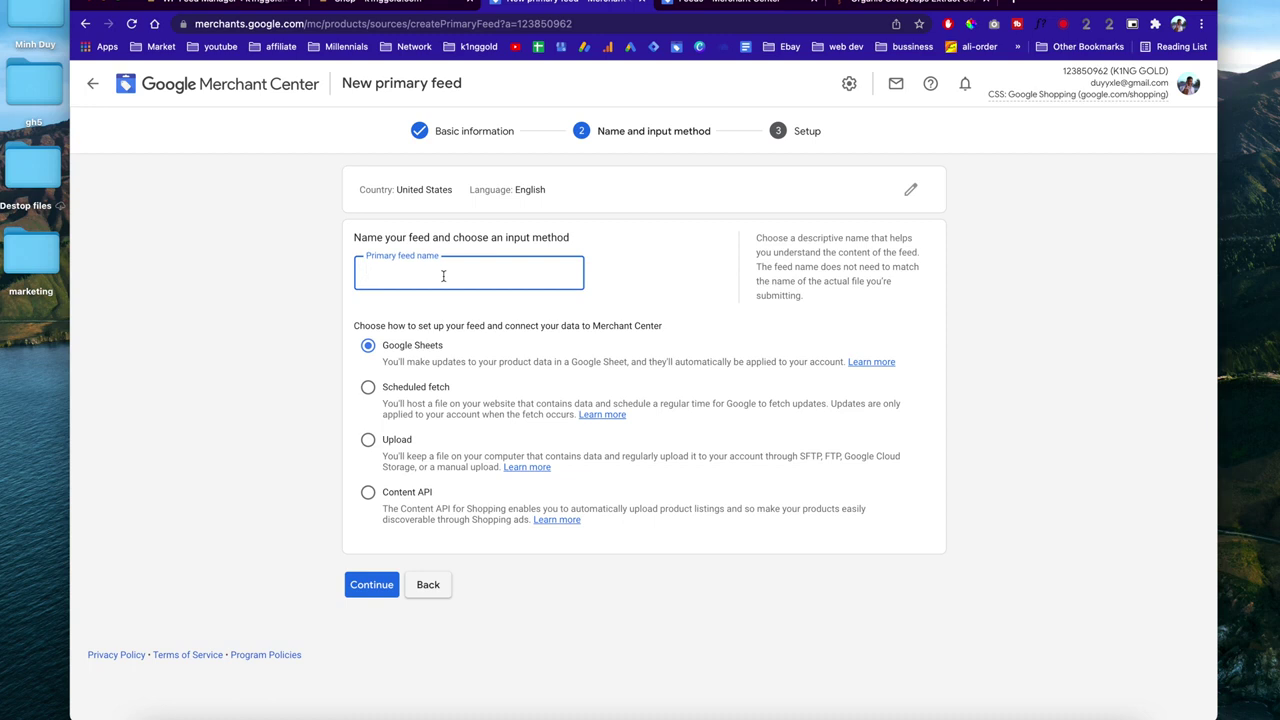
pyautogui.write('suplement')
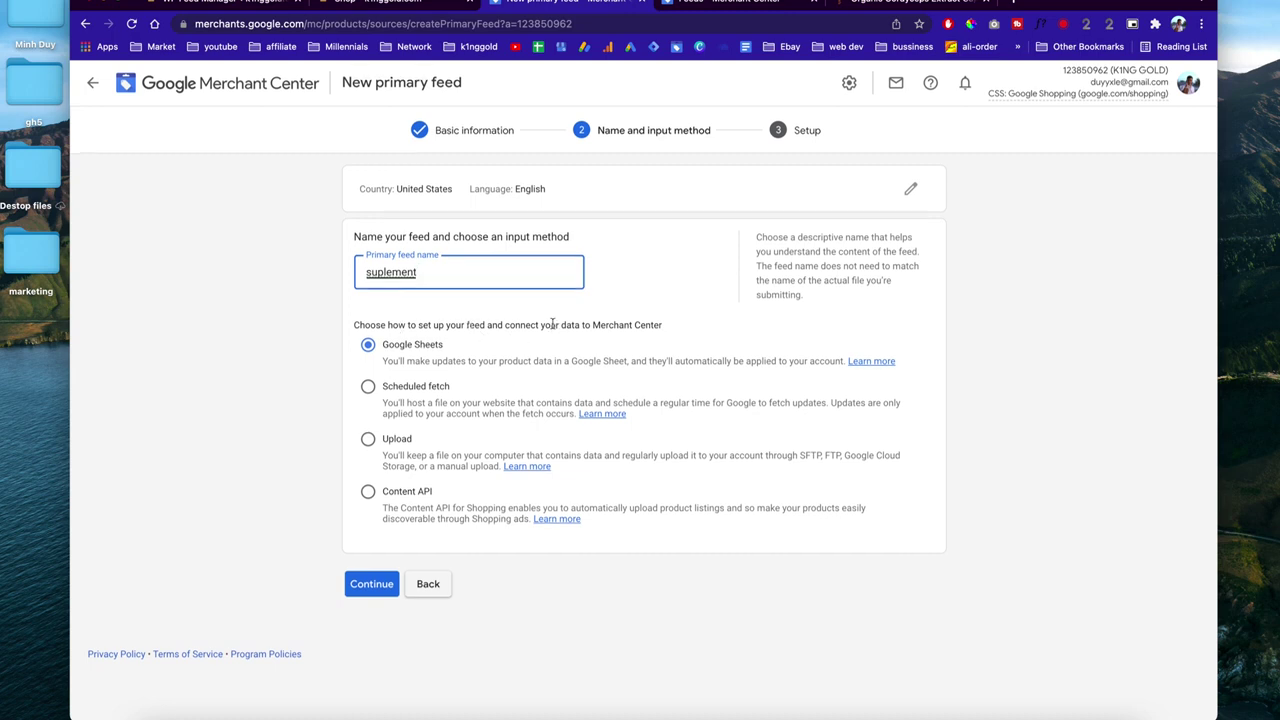
pyautogui.click(368, 390)
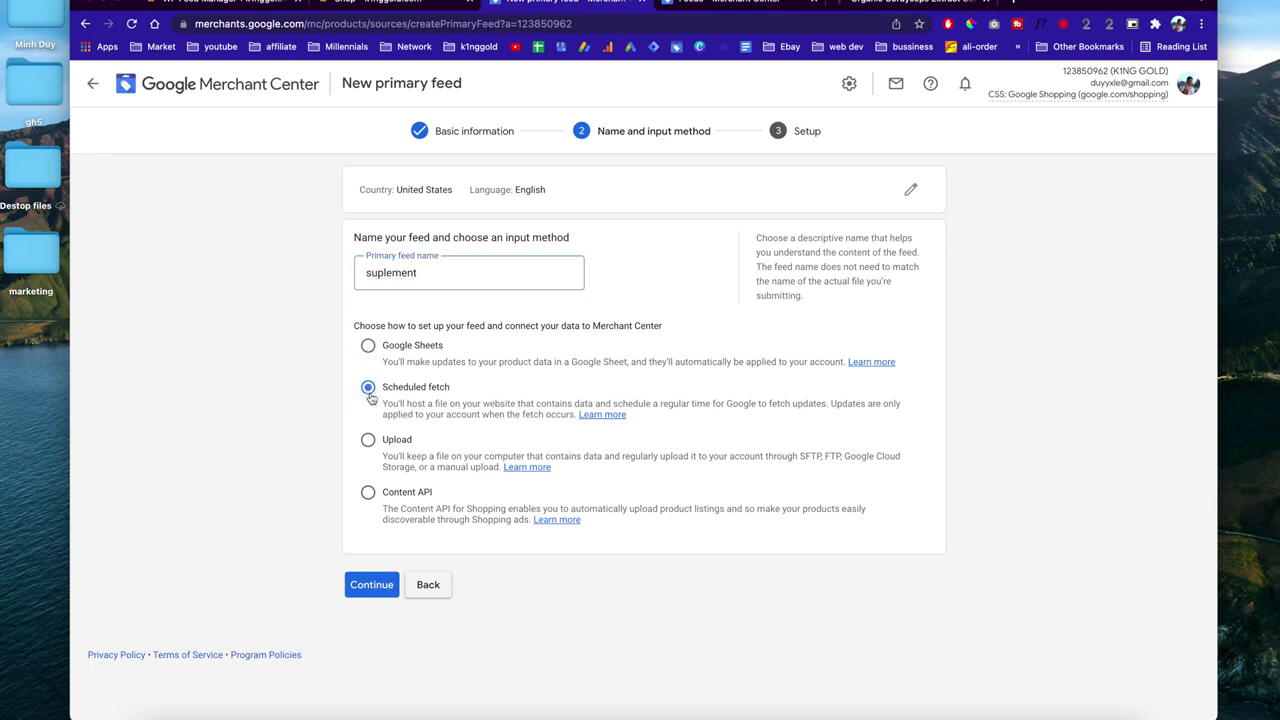
pyautogui.click(372, 585)
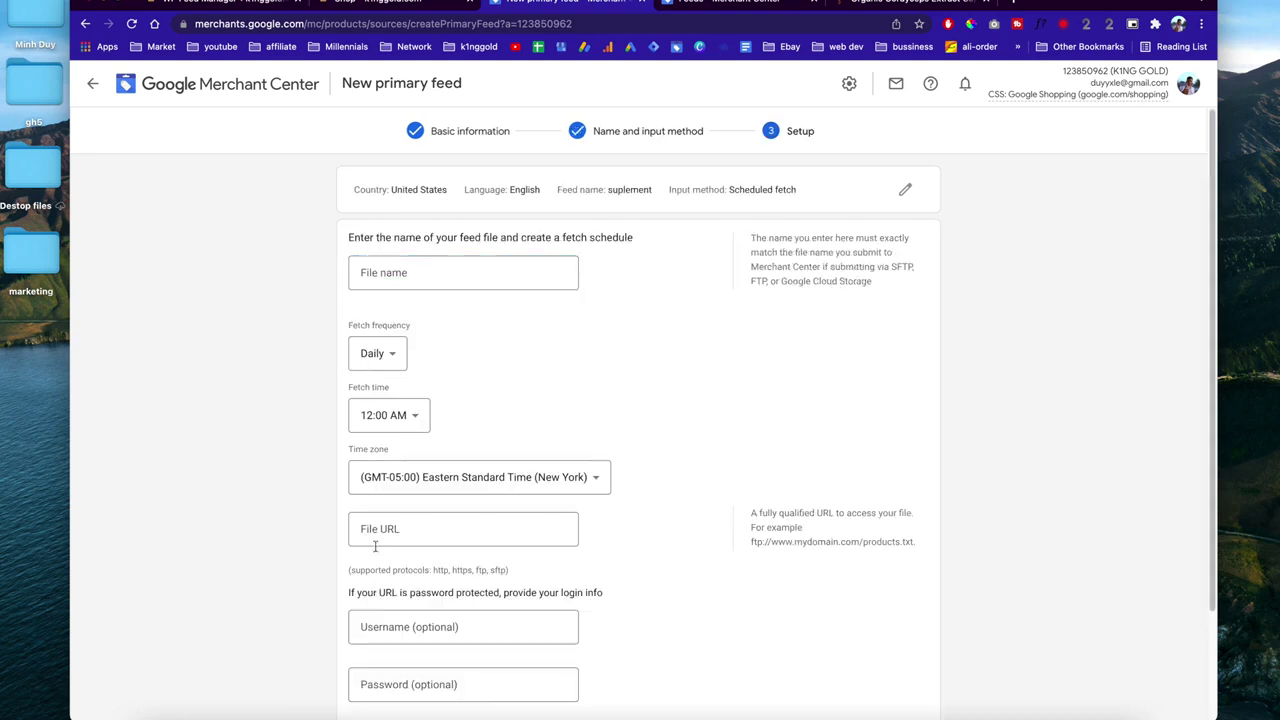
# Create the primary feed with the file name "suplement feed" and the copied suplement.xml address as its file URL.
pyautogui.click(394, 267)
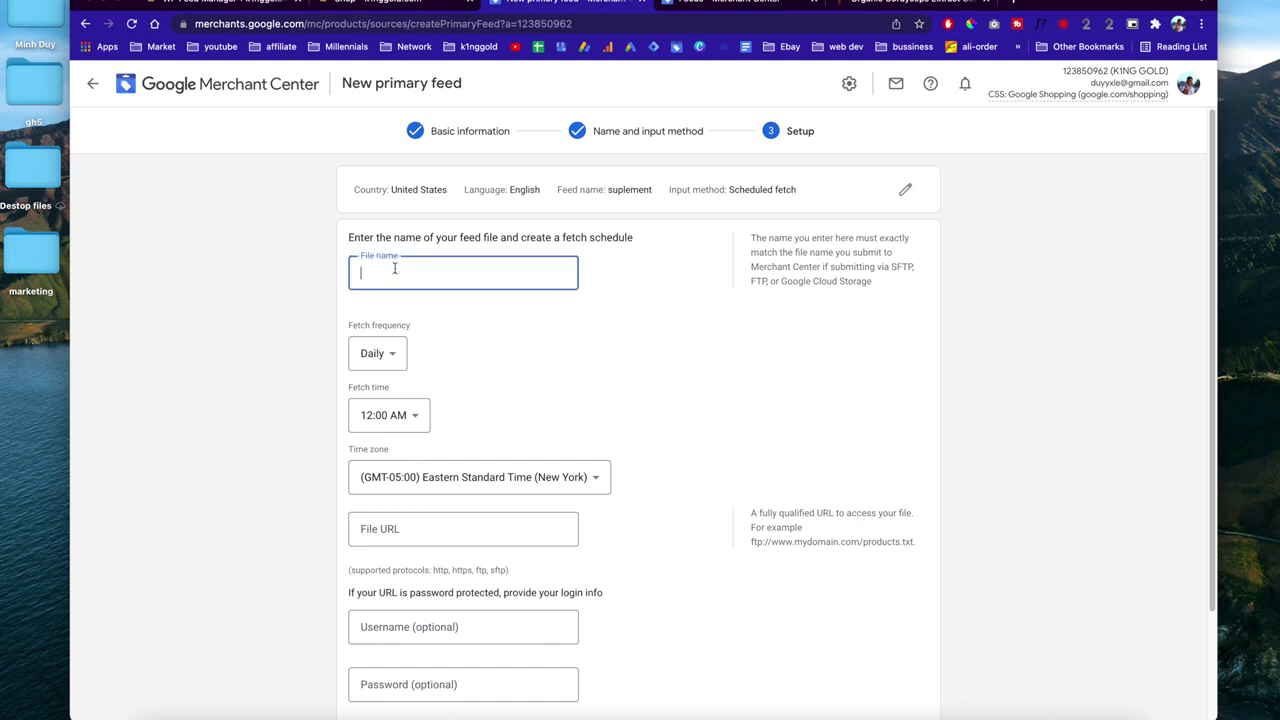
pyautogui.write('suplement feed')
pyautogui.scroll(-1, 418, 320)
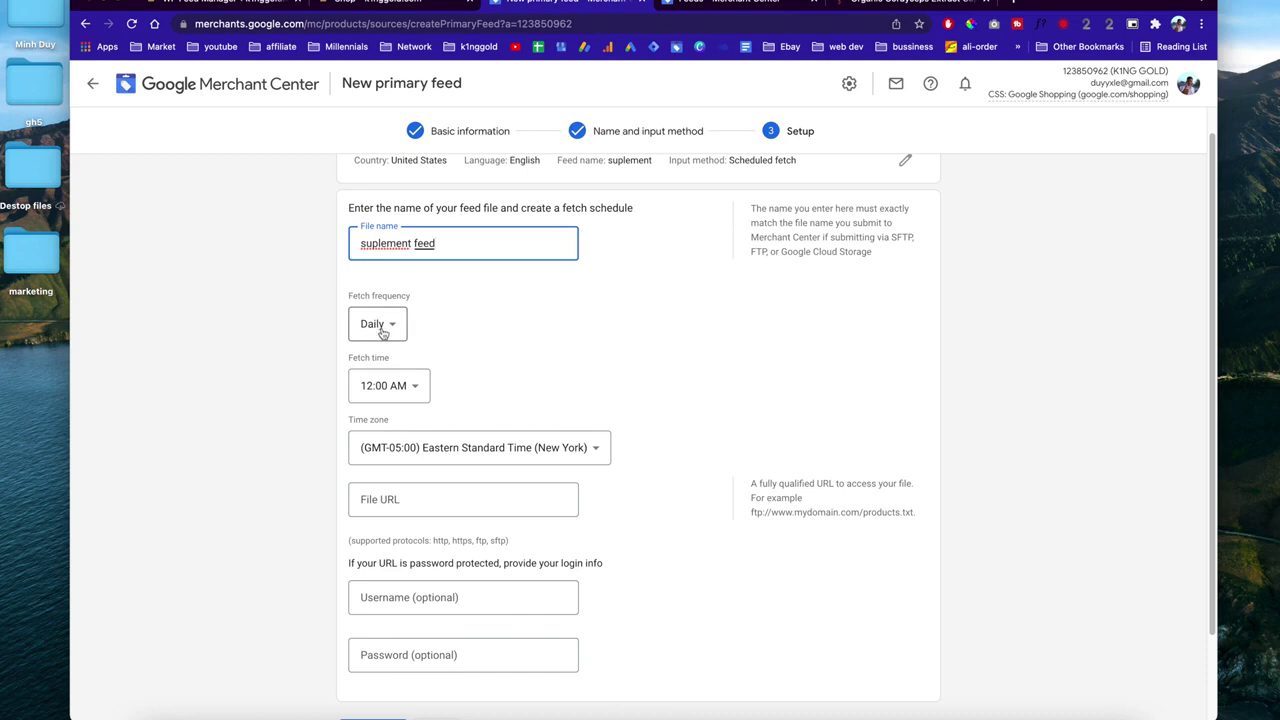
pyautogui.scroll(-1, 436, 348)
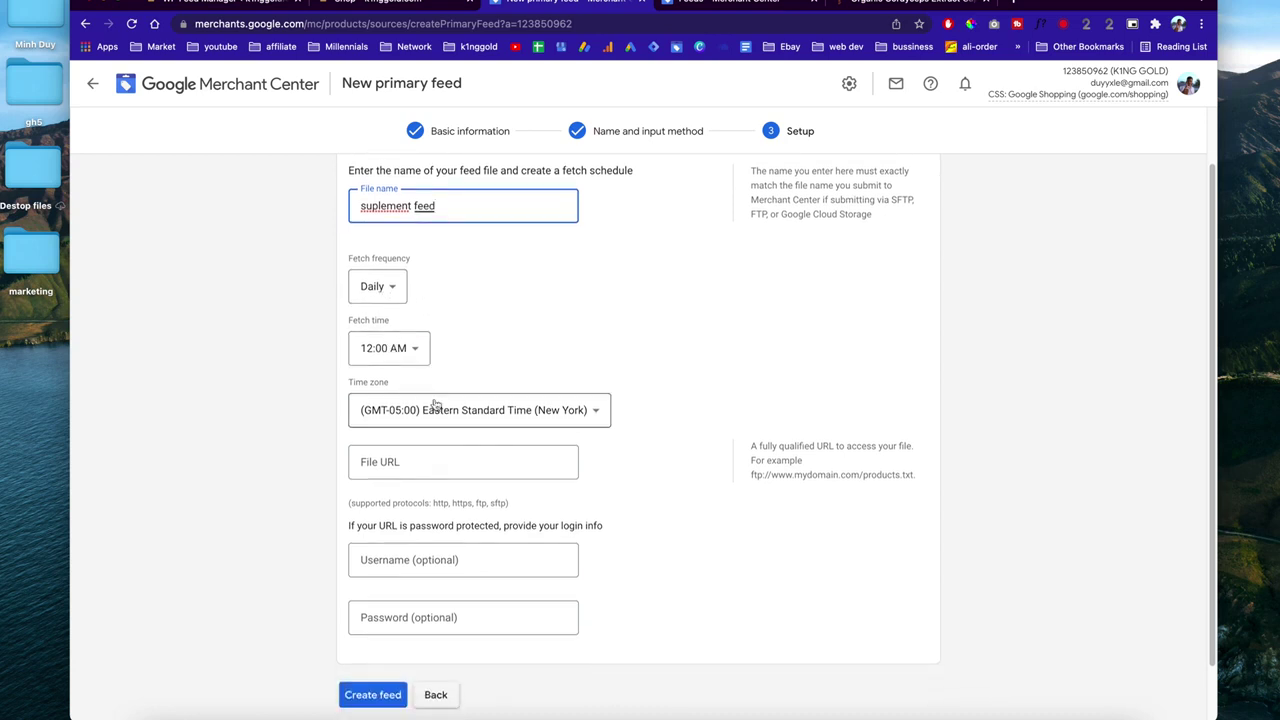
pyautogui.scroll(-2, 480, 369)
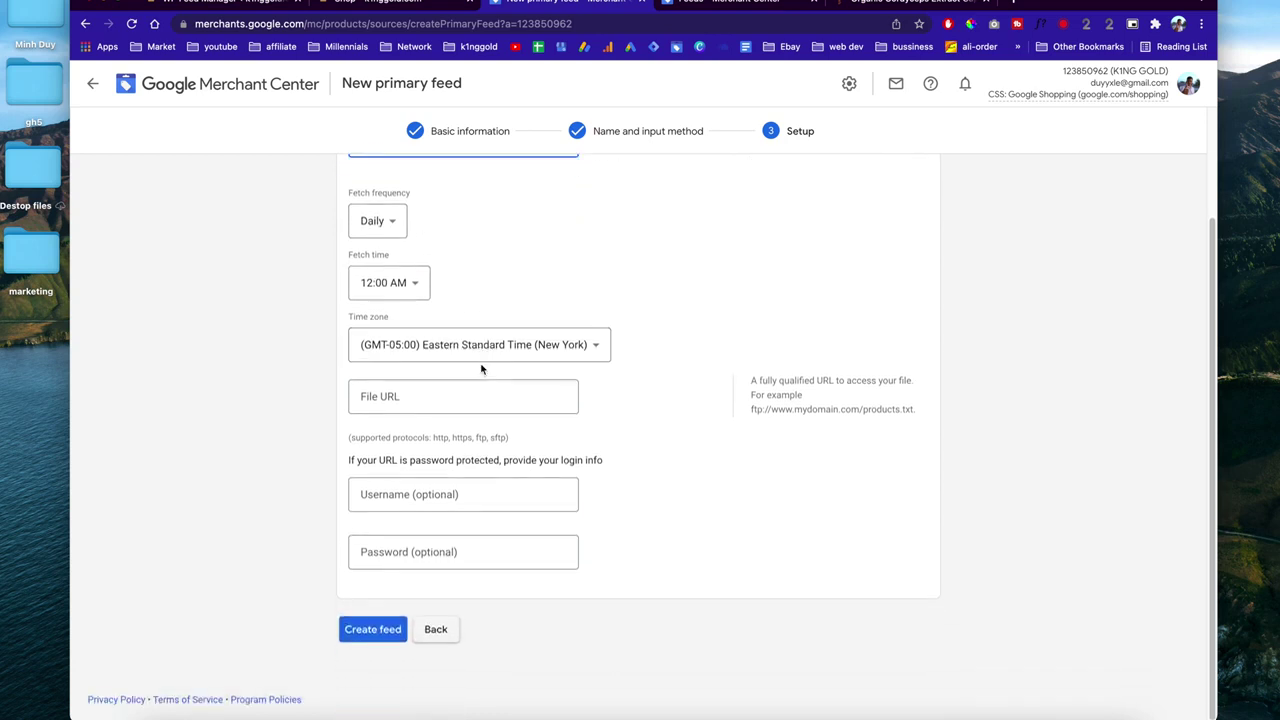
pyautogui.click(427, 397)
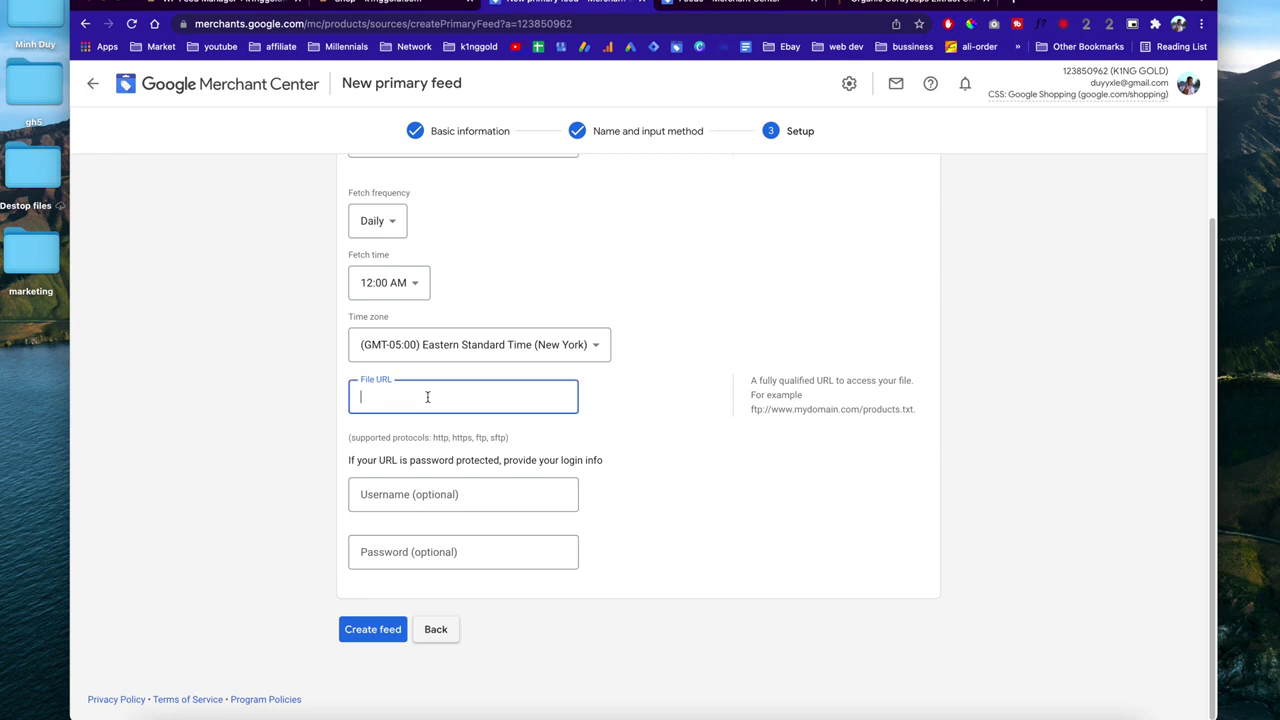
pyautogui.press('super+v')
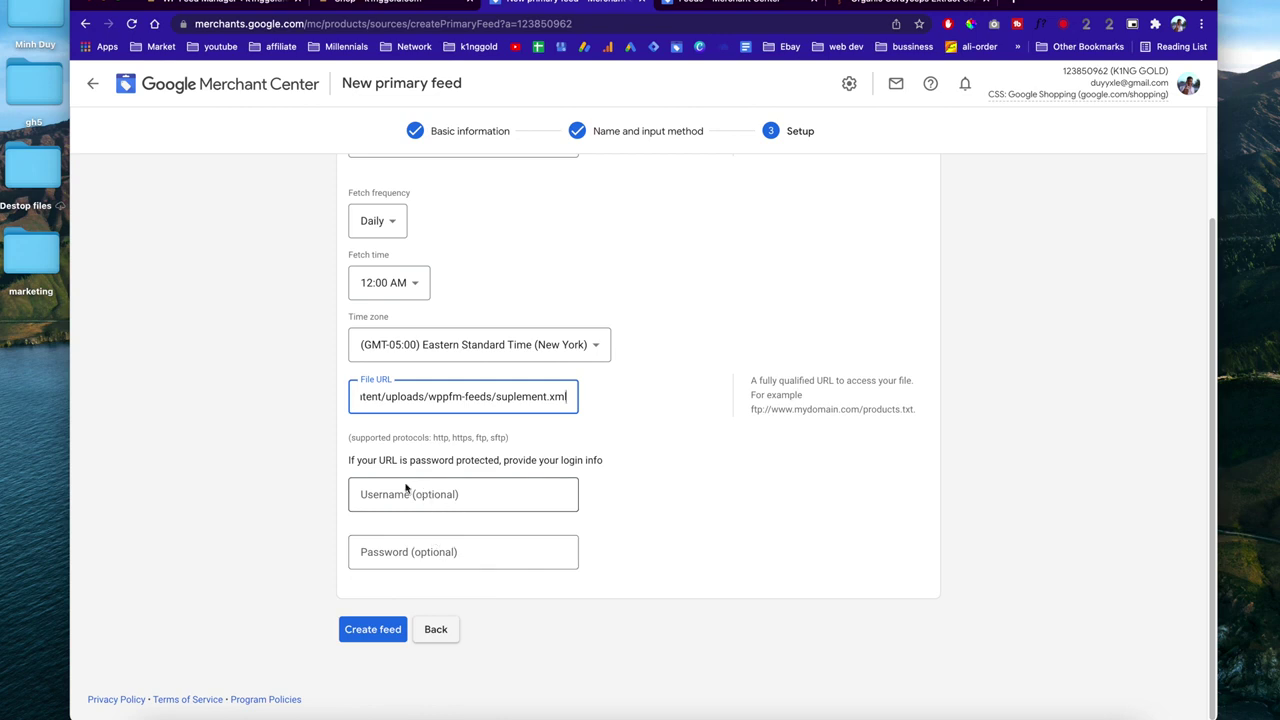
pyautogui.click(360, 635)
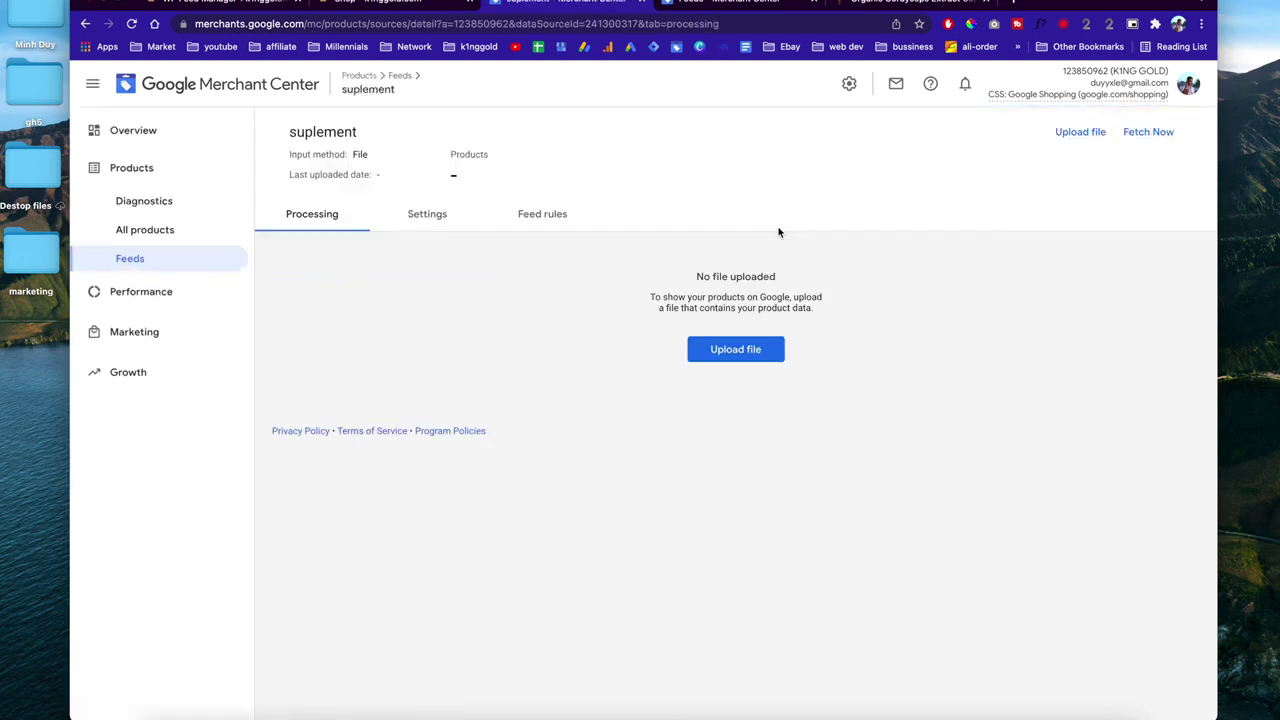
# Fetch the suplement feed immediately and review the item issues in the product diagnostics.
pyautogui.click(1150, 134)
pyautogui.click(170, 210)
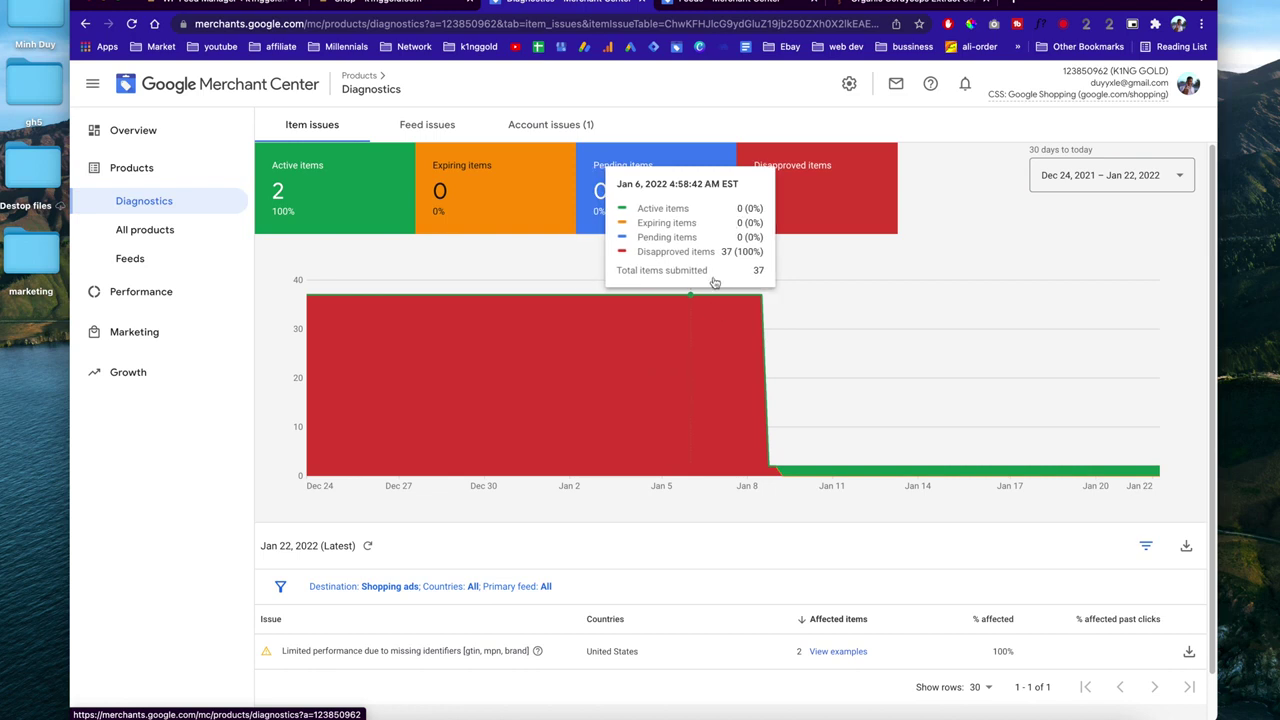
pyautogui.moveTo(790, 180)
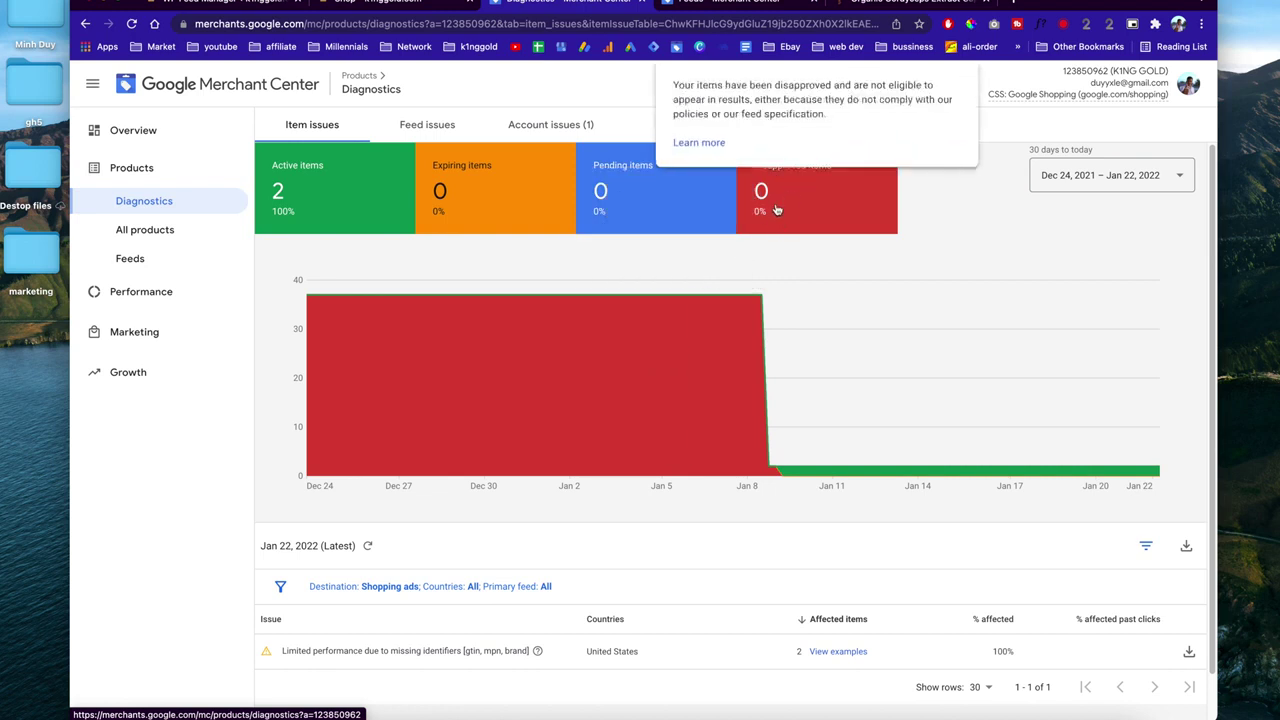
pyautogui.moveTo(499, 411)
pyautogui.scroll(-1, 569, 524)
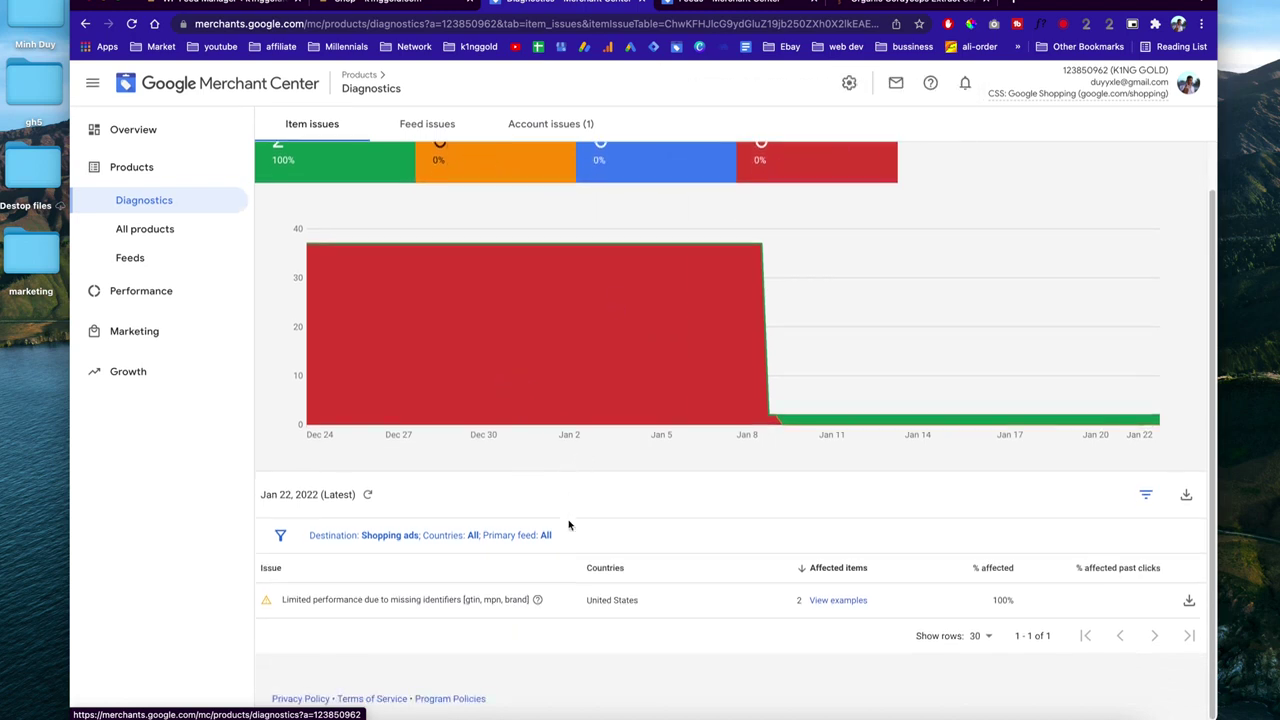
pyautogui.scroll(1, 569, 526)
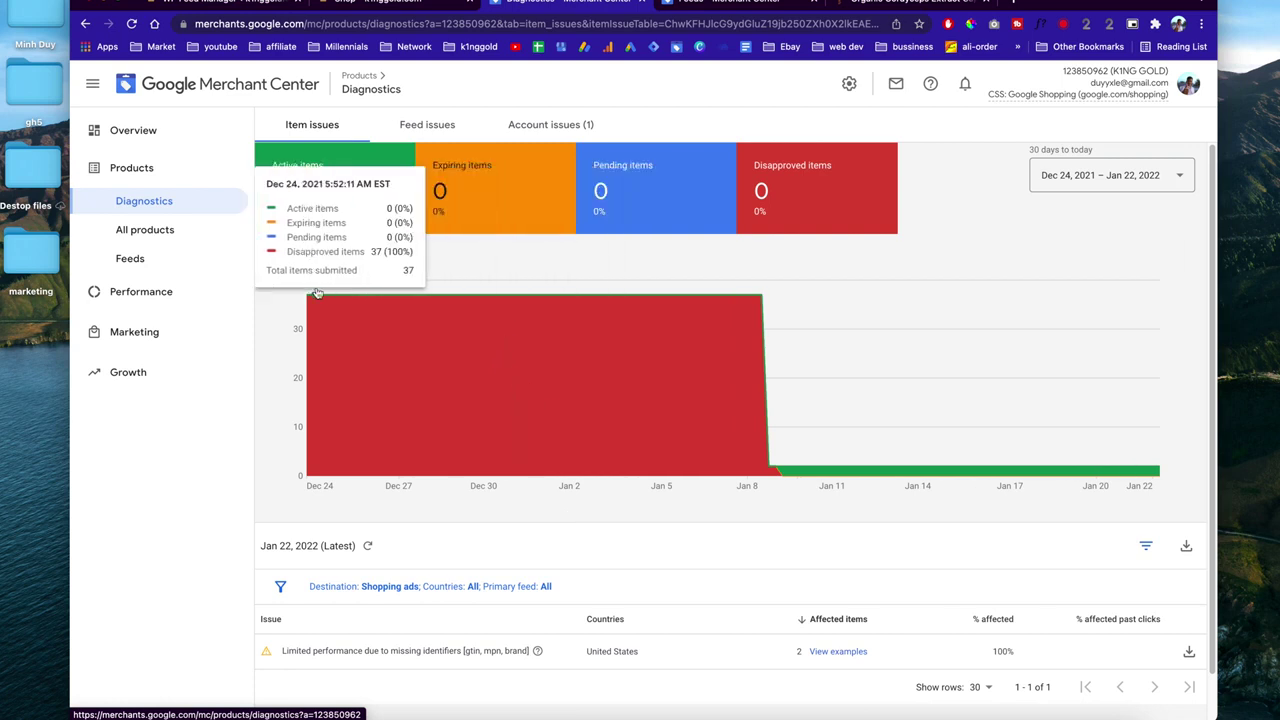
pyautogui.scroll(-1, 494, 420)
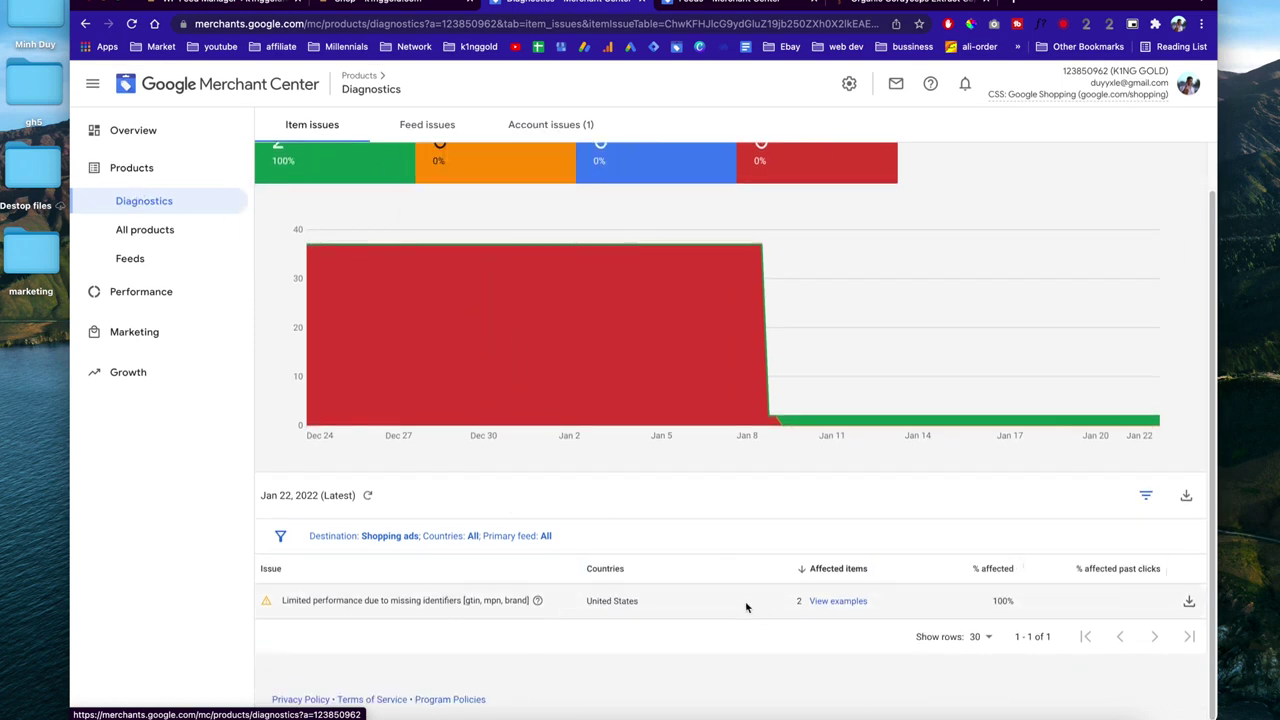
pyautogui.scroll(1, 580, 560)
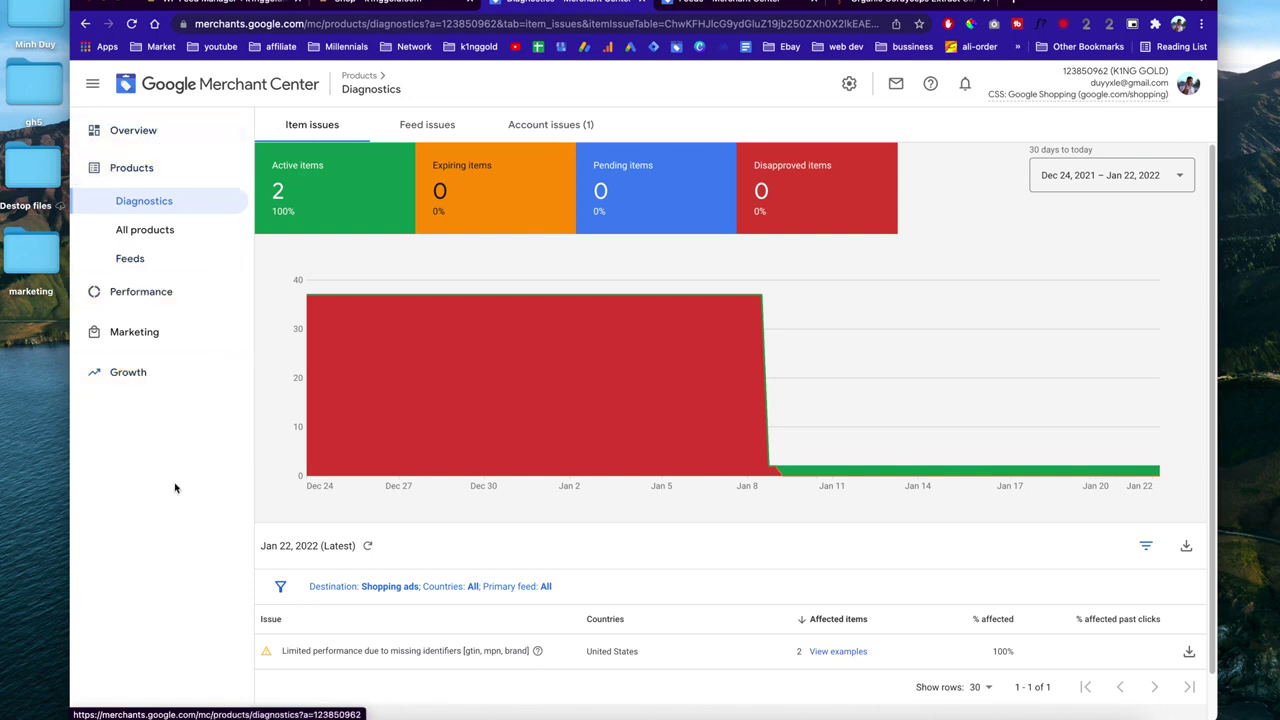
# Check the status of all listed products and open the details of the Honda Accord engine cover.
pyautogui.click(183, 240)
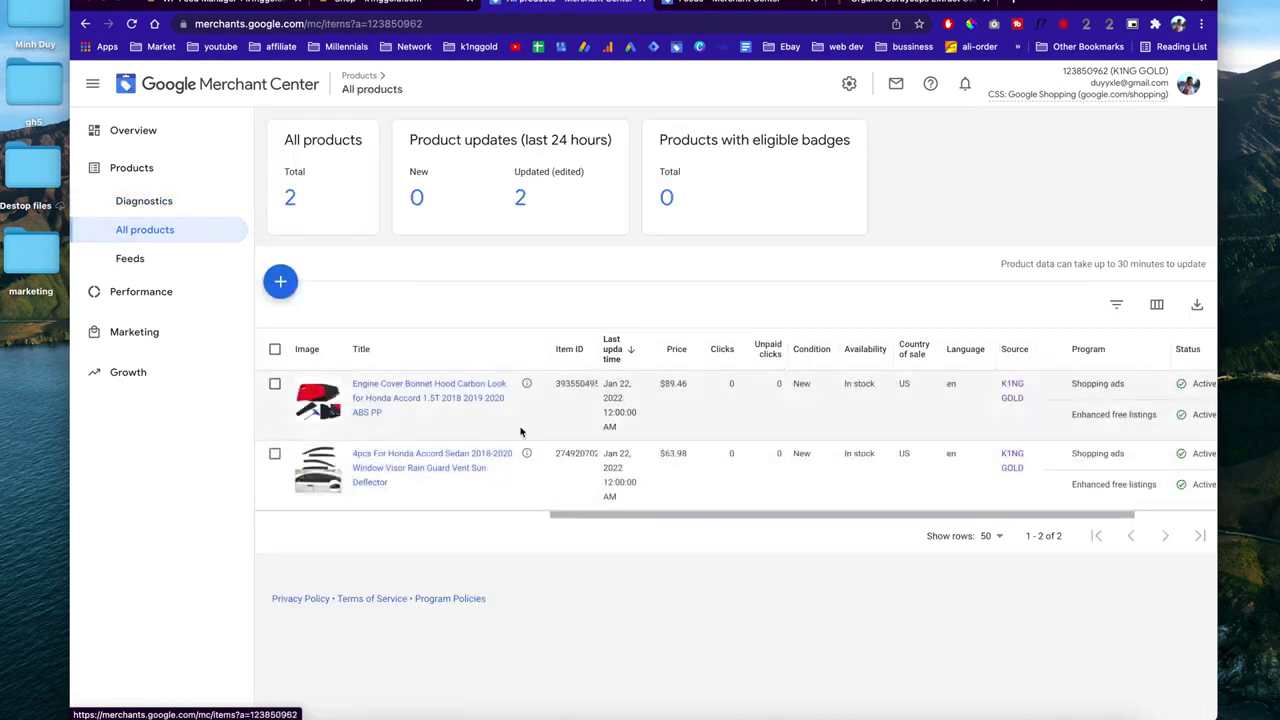
pyautogui.hscroll(2, 520, 432)
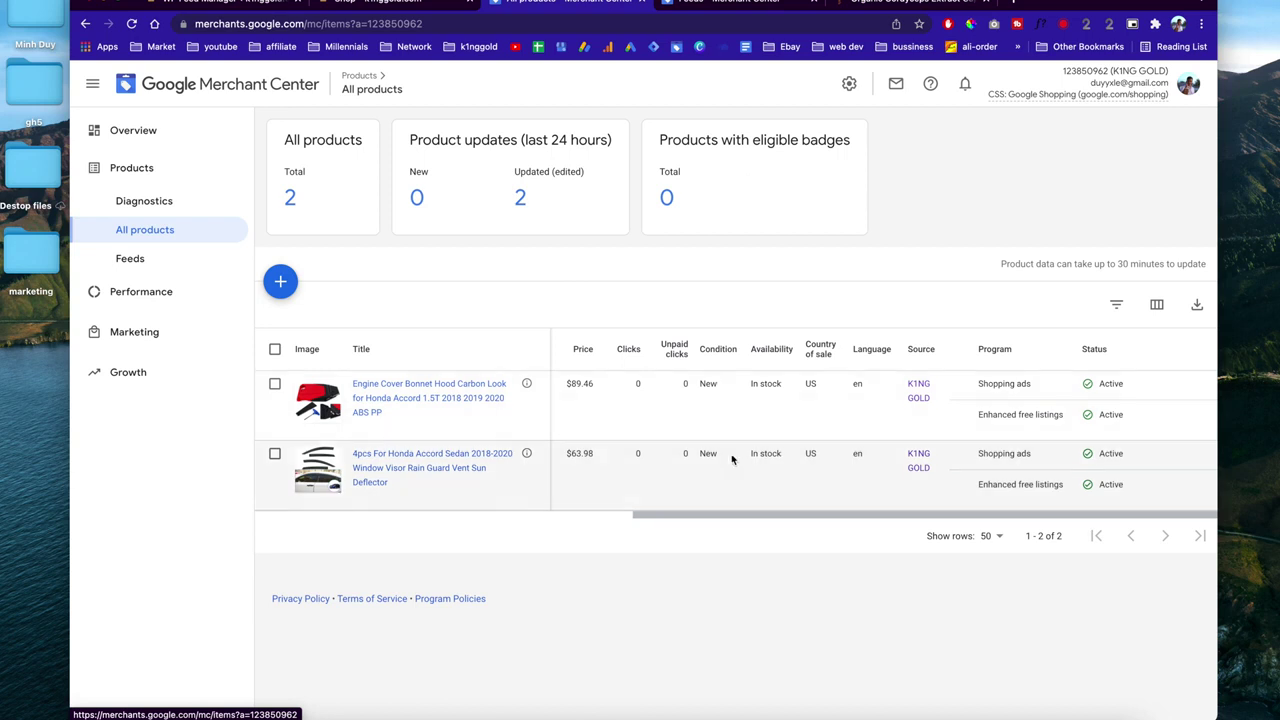
pyautogui.click(398, 388)
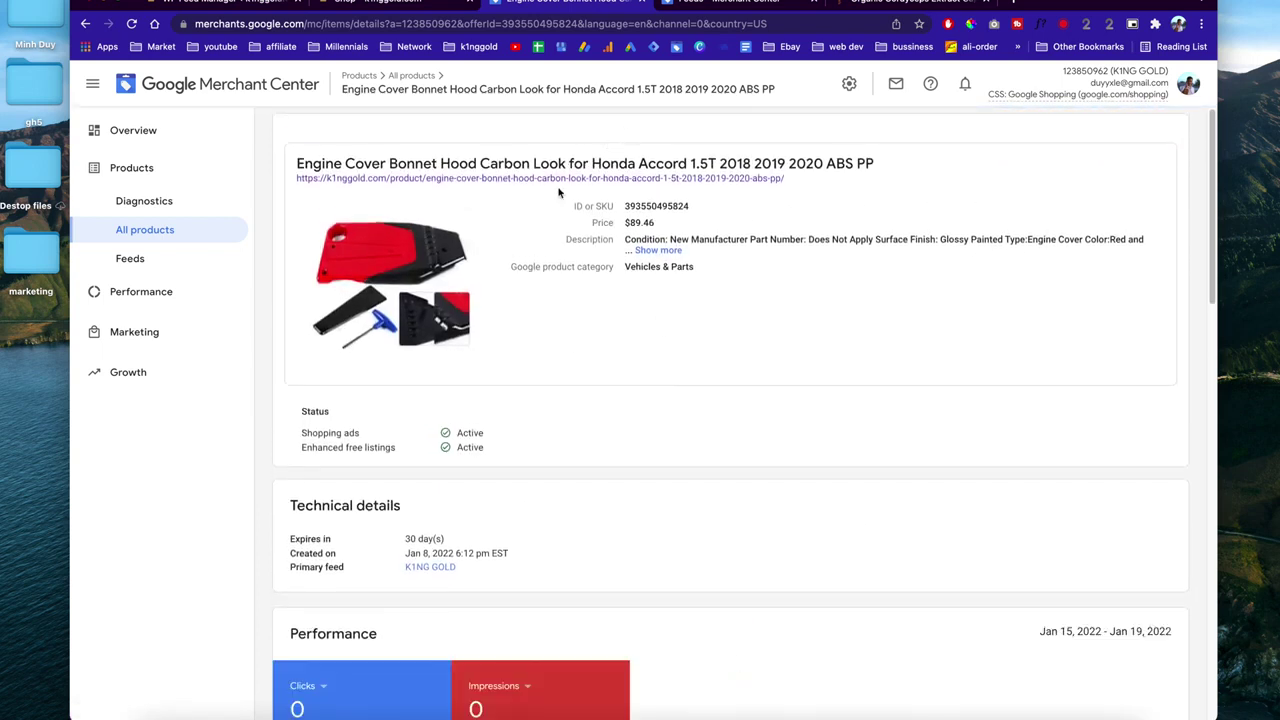
# Open the engine cover's store page in a new tab, inspect the listing, and return to its Merchant Center details.
pyautogui.rightClick(575, 184)
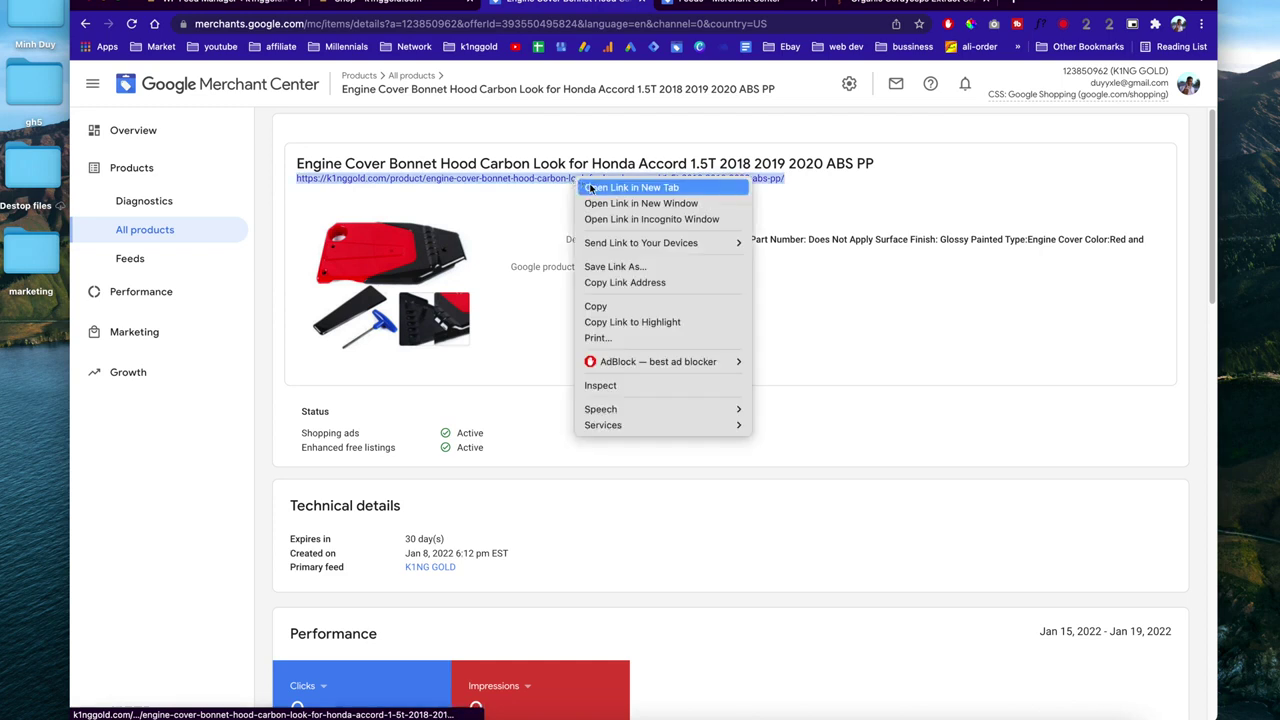
pyautogui.click(588, 186)
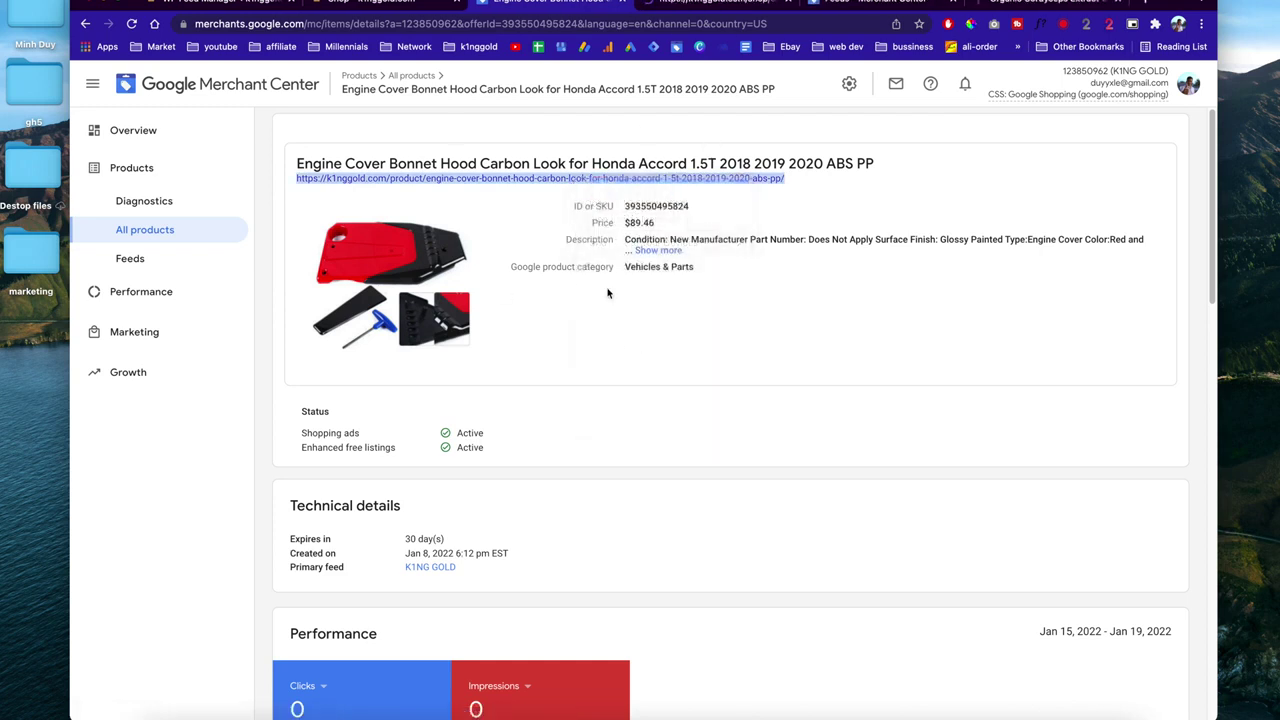
pyautogui.click(716, 3)
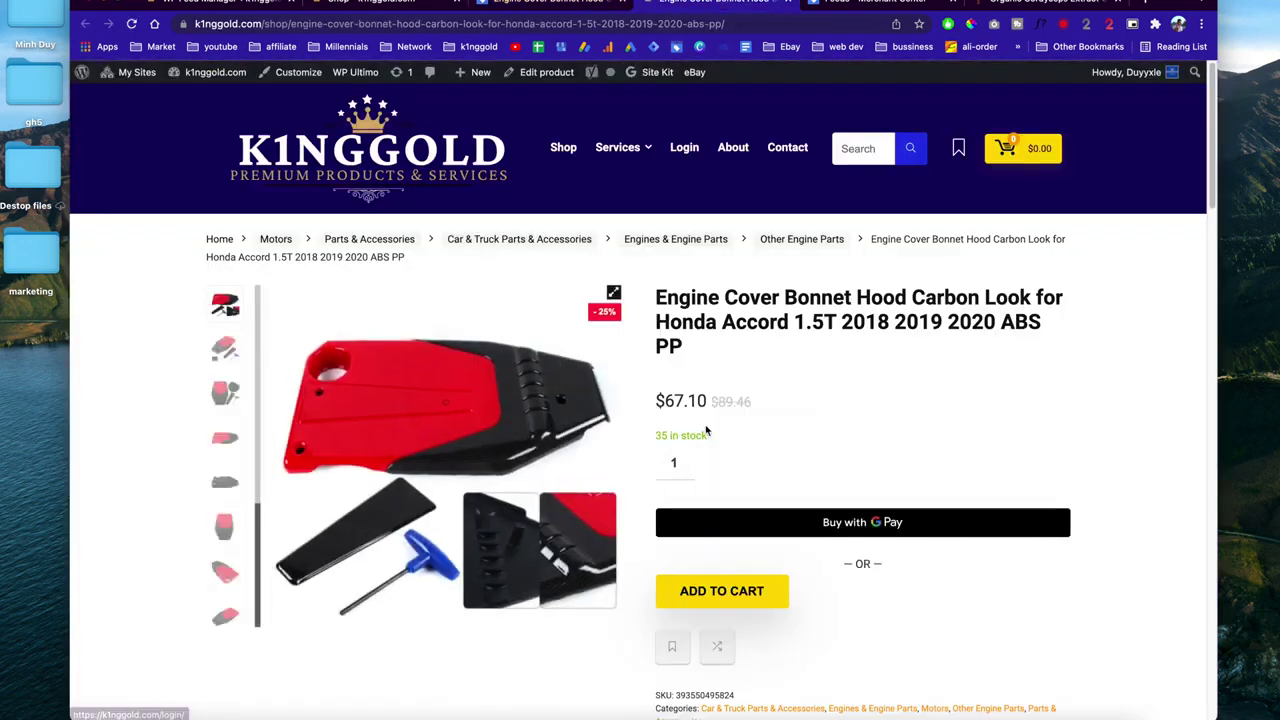
pyautogui.scroll(-1, 700, 340)
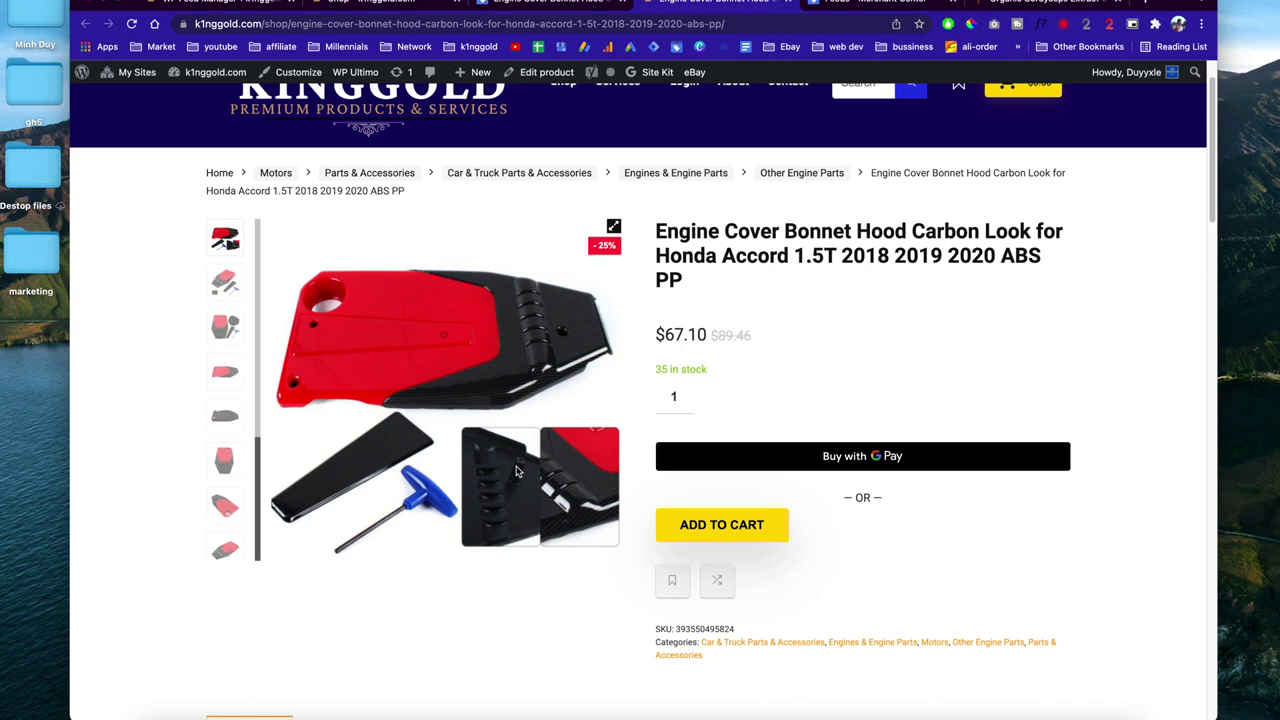
pyautogui.click(553, 5)
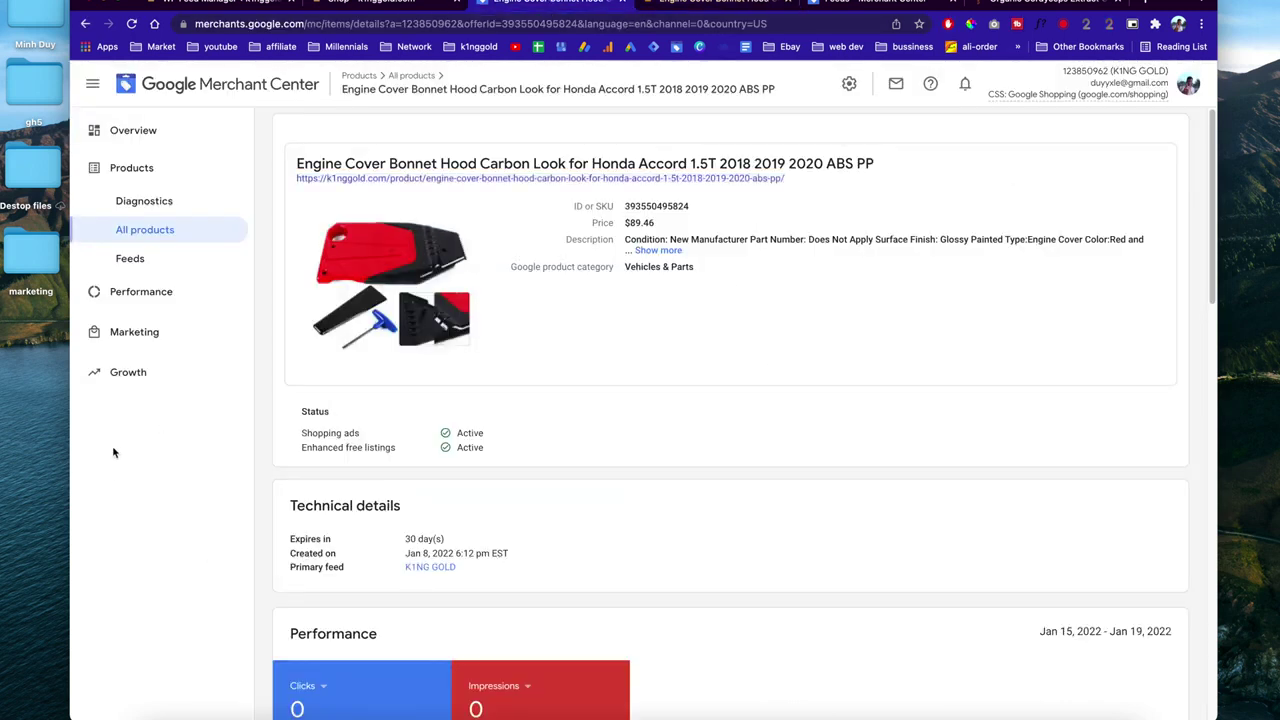
# Check the account overview and the marketing pages for promotions and Shopping ads.
pyautogui.click(165, 130)
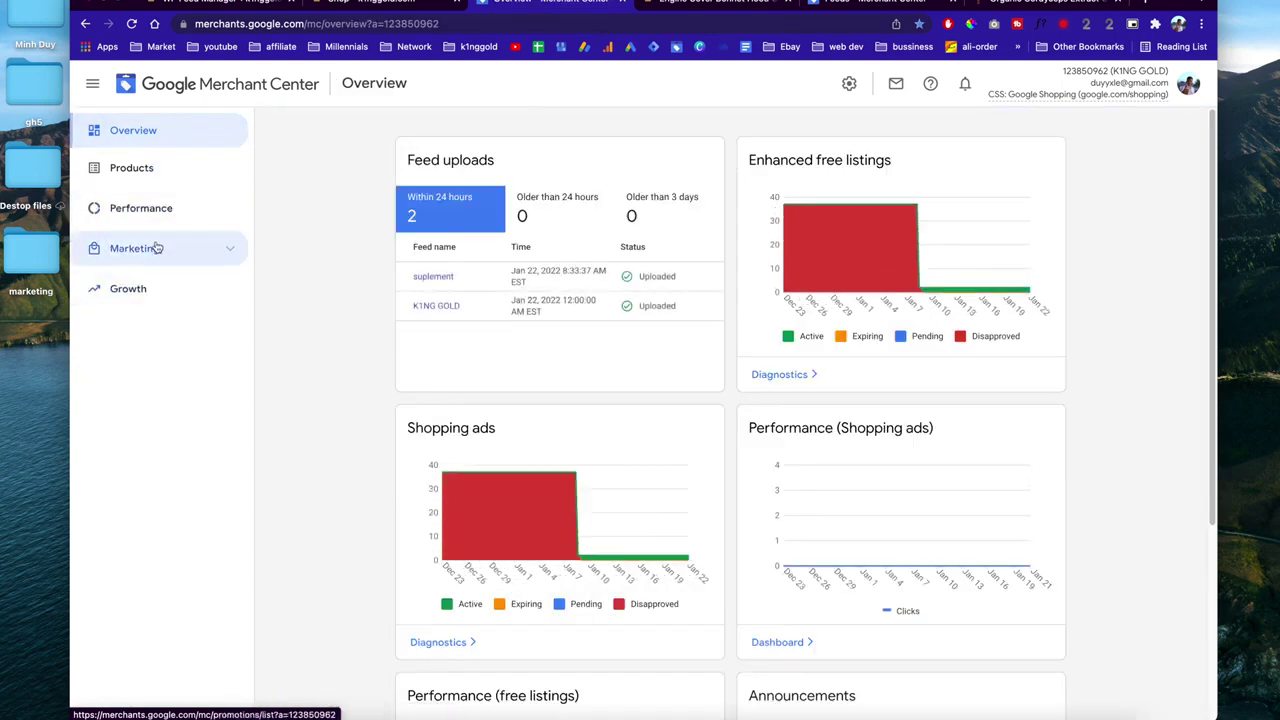
pyautogui.click(157, 248)
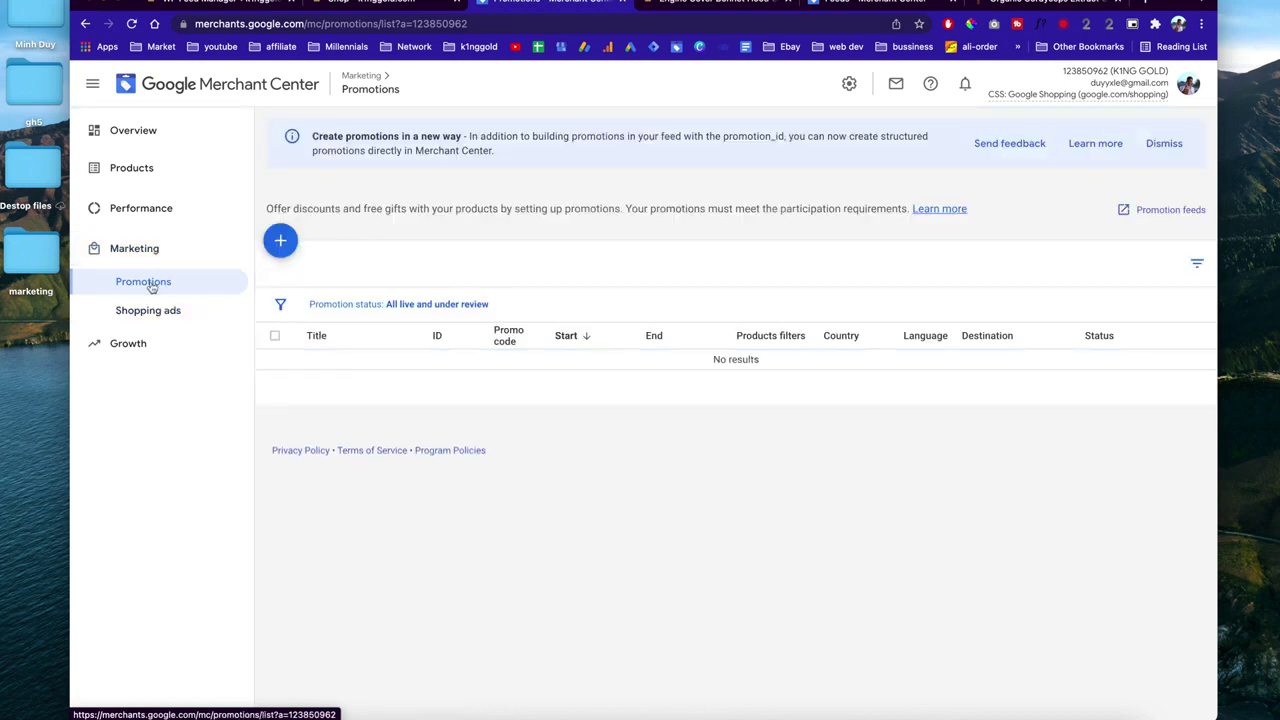
pyautogui.click(158, 311)
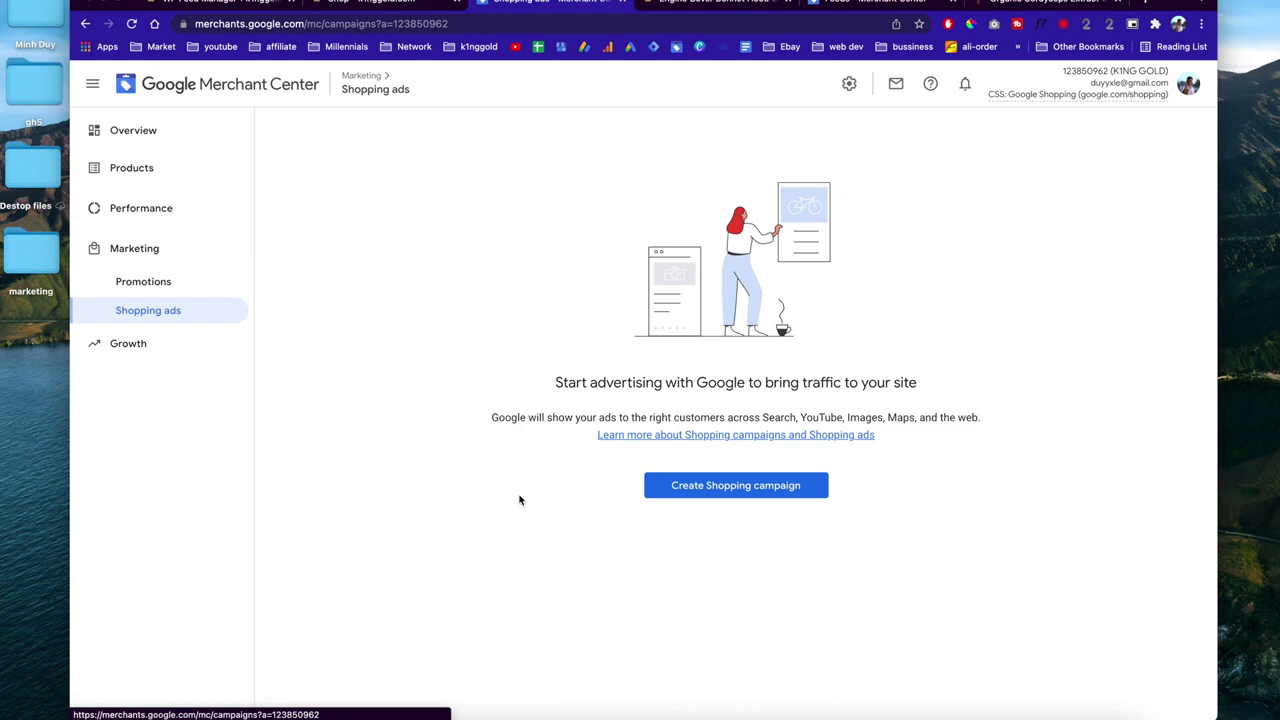
# Start a new Shopping campaign, examine its Google Ads account, country, budget and name settings, and cancel it.
pyautogui.click(710, 490)
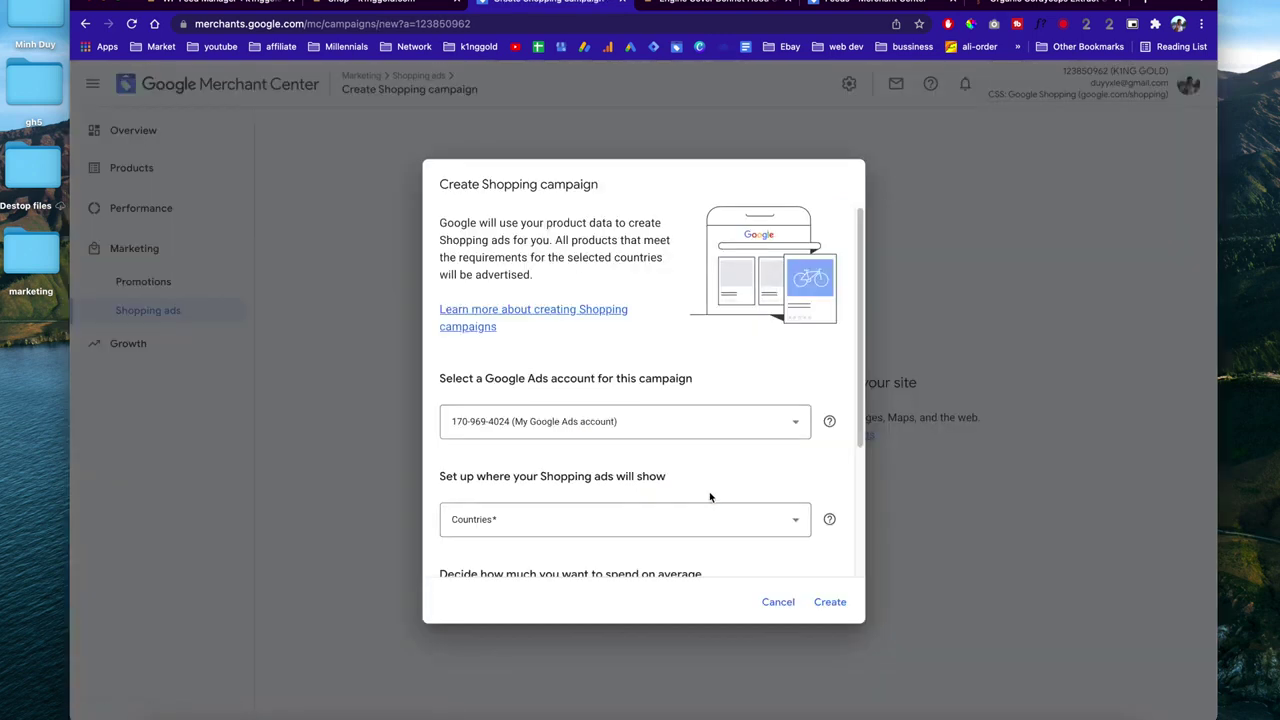
pyautogui.scroll(-2, 707, 438)
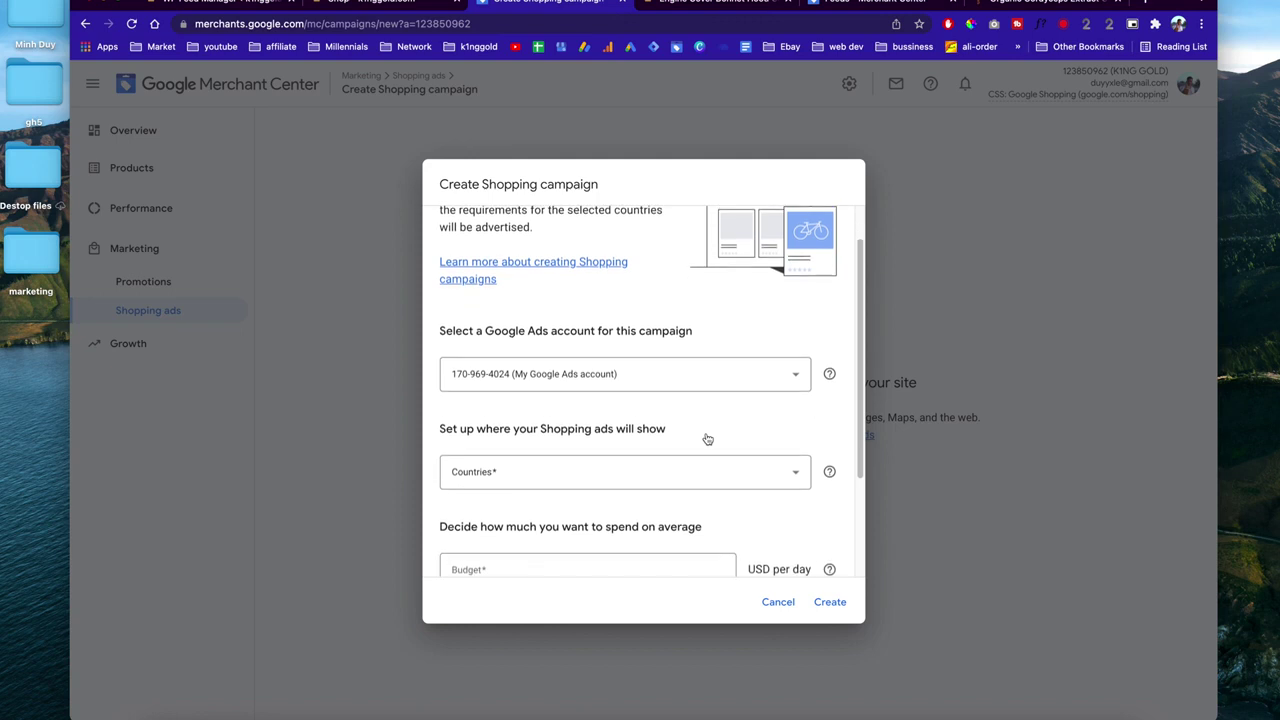
pyautogui.click(661, 373)
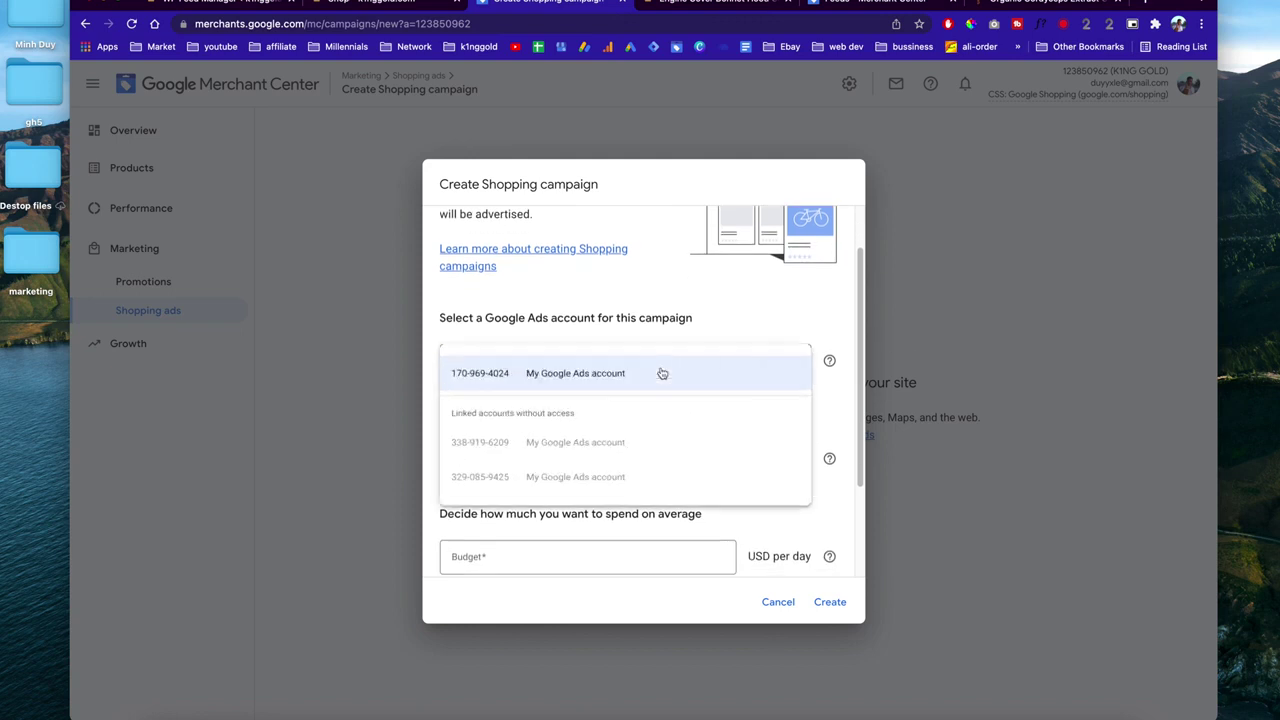
pyautogui.click(661, 375)
pyautogui.scroll(-2, 678, 428)
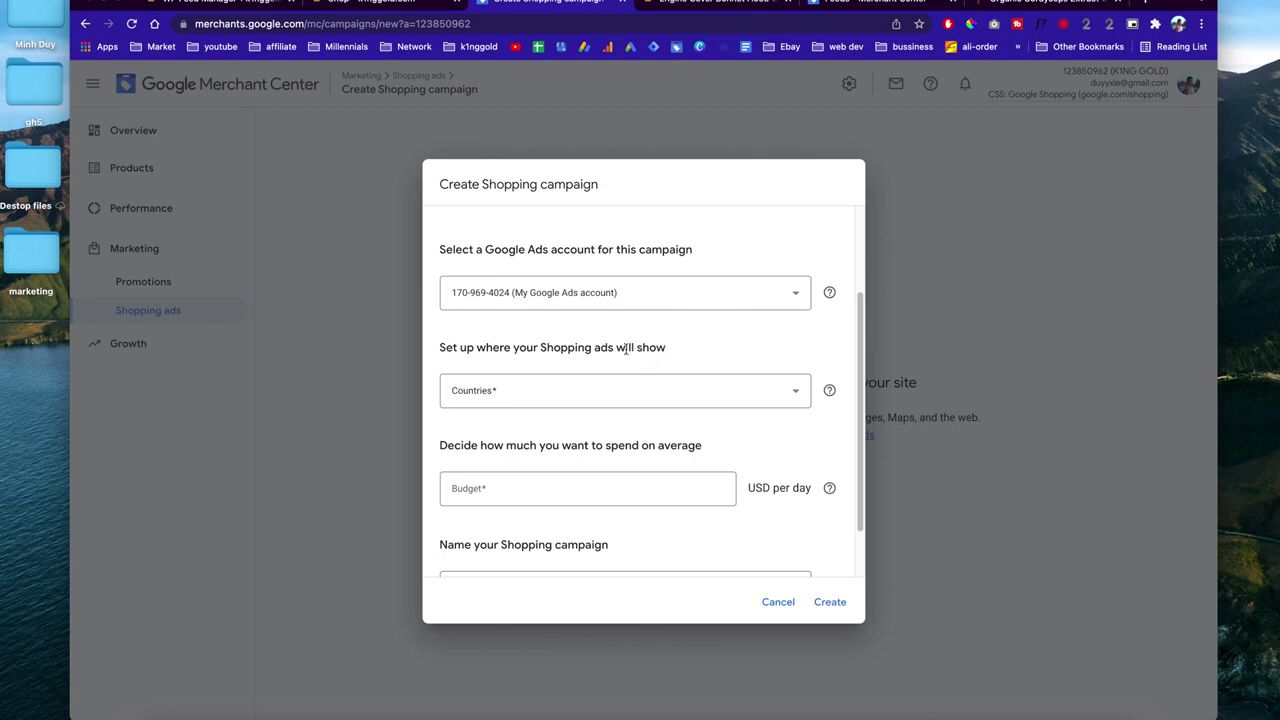
pyautogui.scroll(-2, 561, 421)
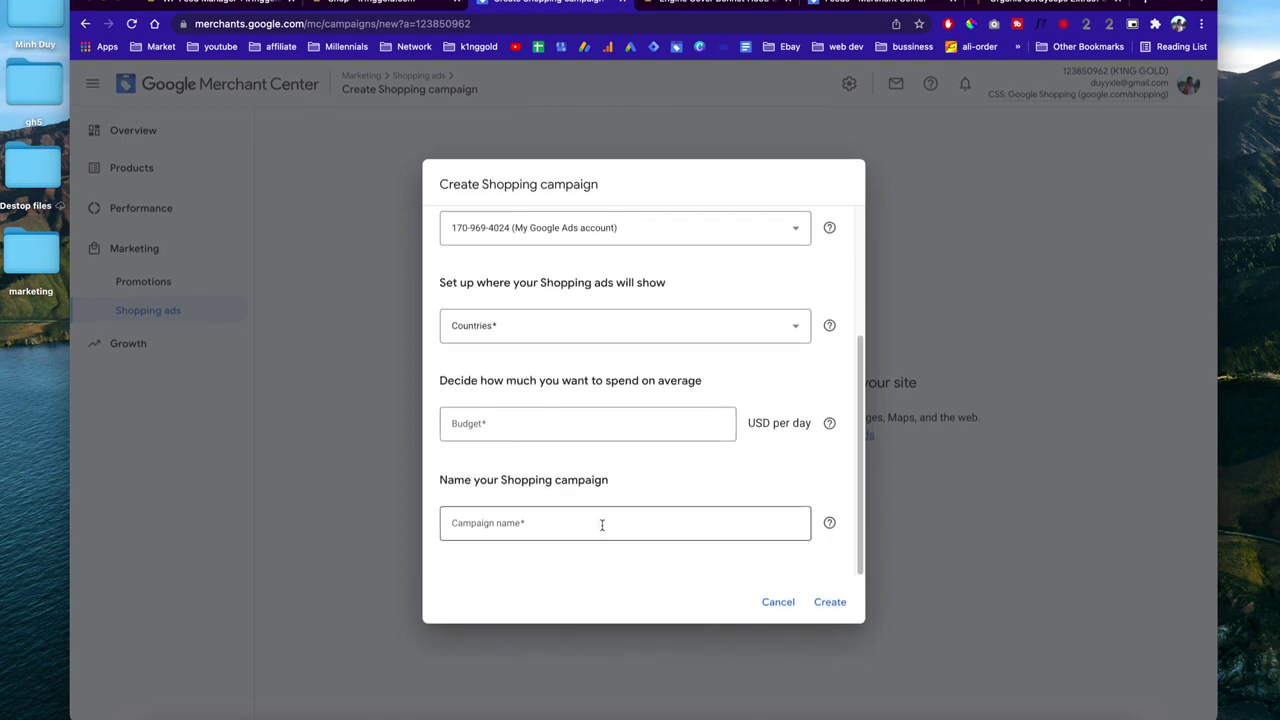
pyautogui.scroll(5, 759, 528)
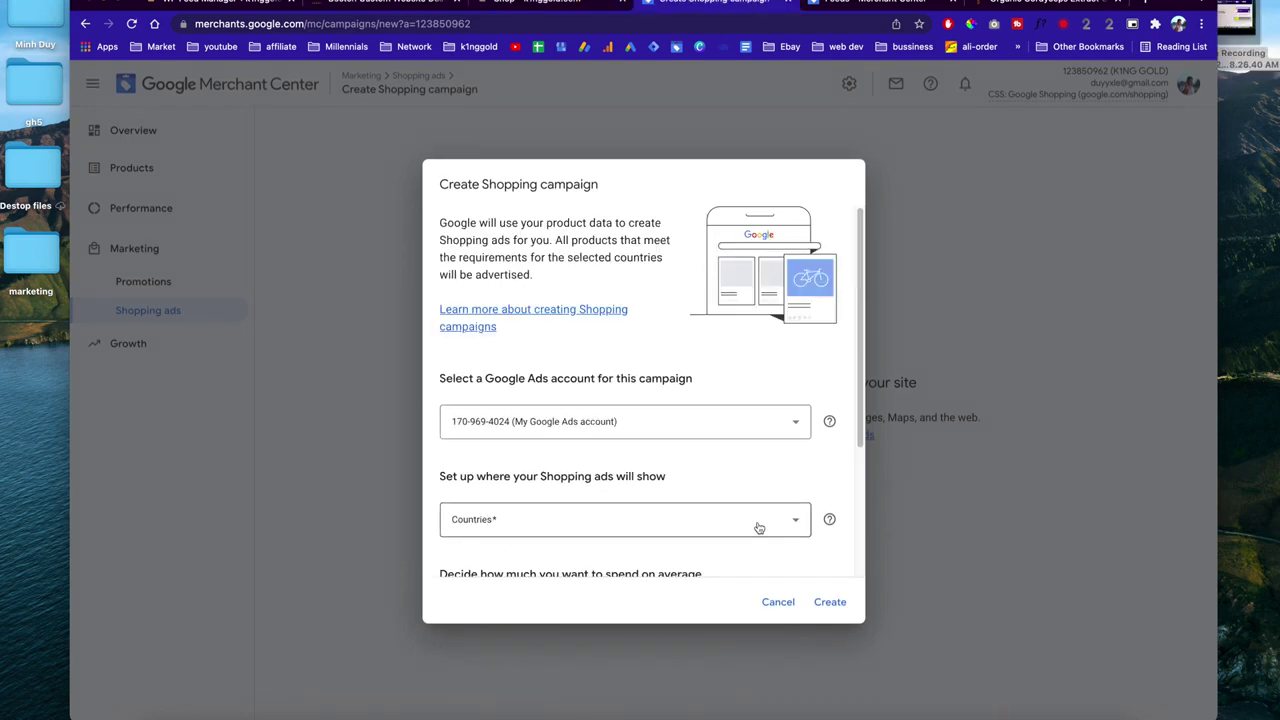
pyautogui.scroll(-3, 639, 395)
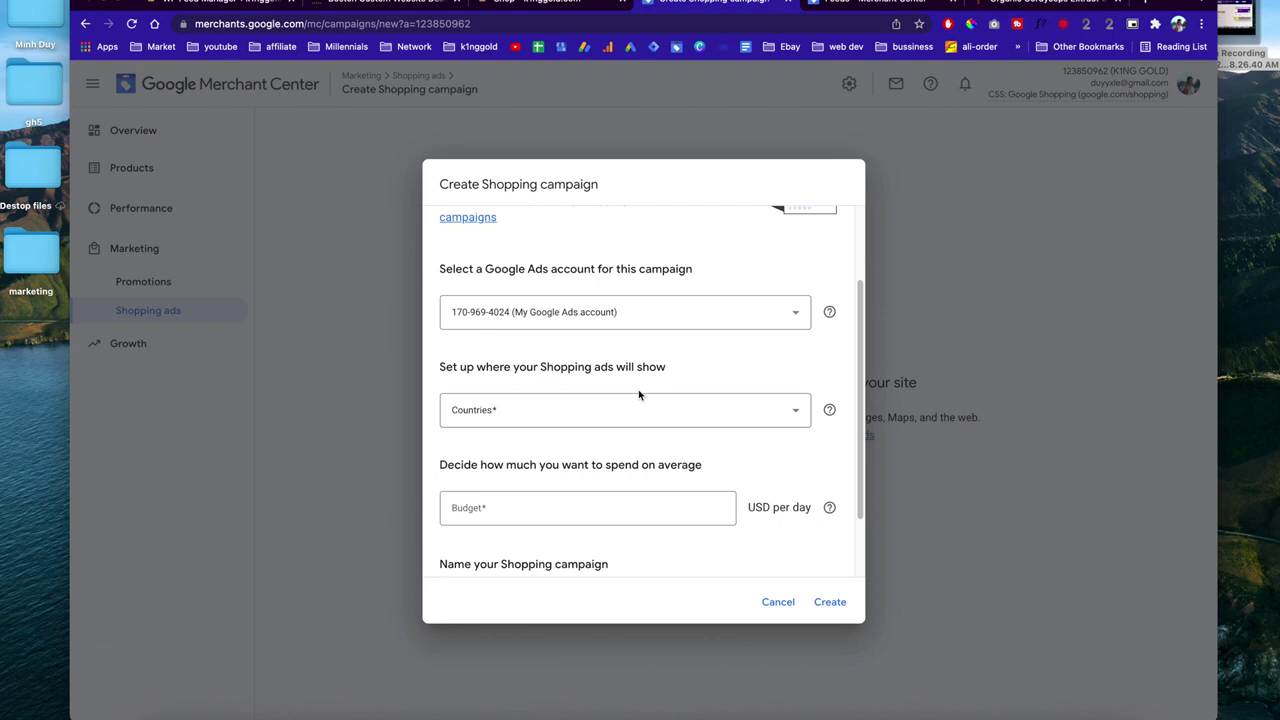
pyautogui.scroll(-3, 651, 368)
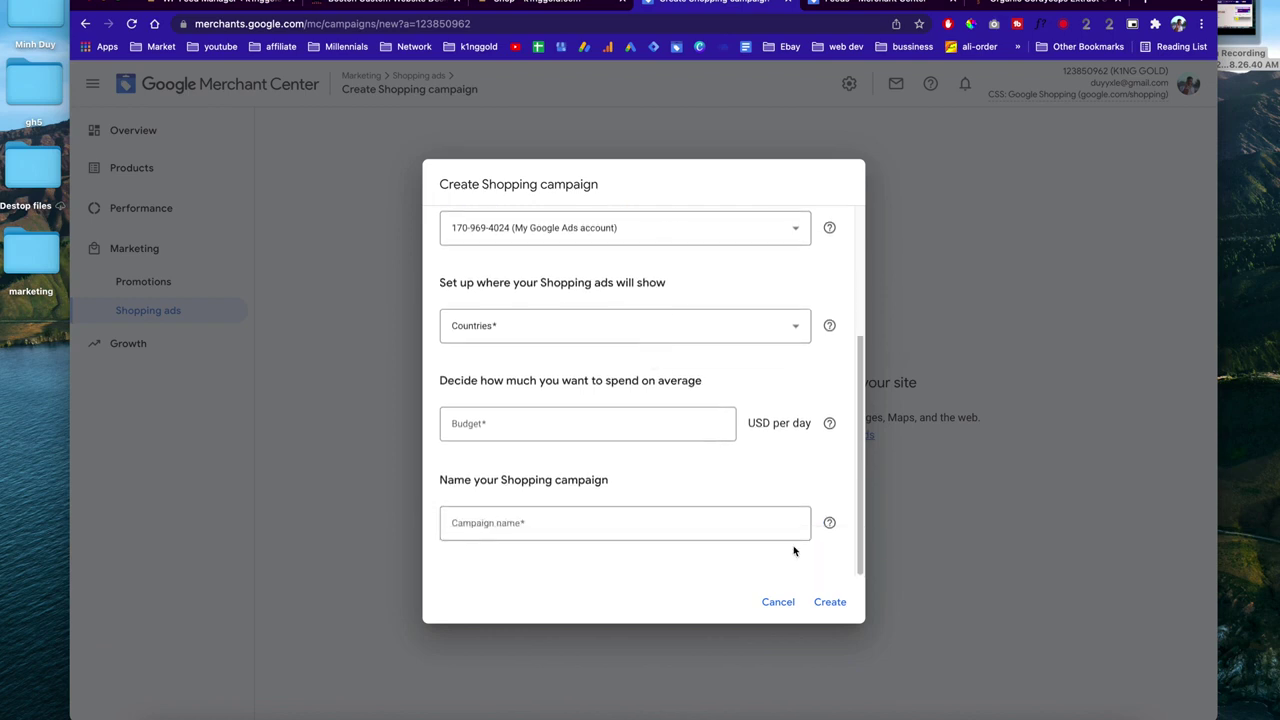
pyautogui.click(779, 603)
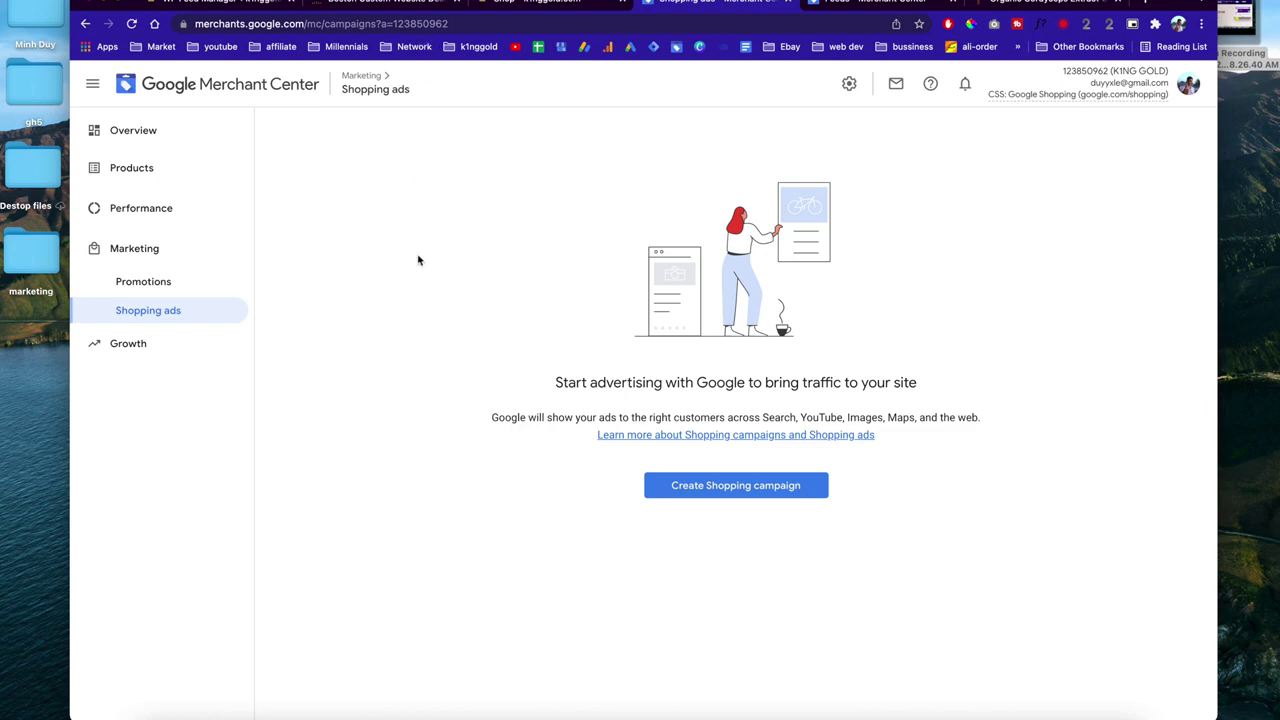
# Switch to the smartinggoods.com website and look through its homepage.
pyautogui.click(385, 5)
pyautogui.scroll(-1, 273, 361)
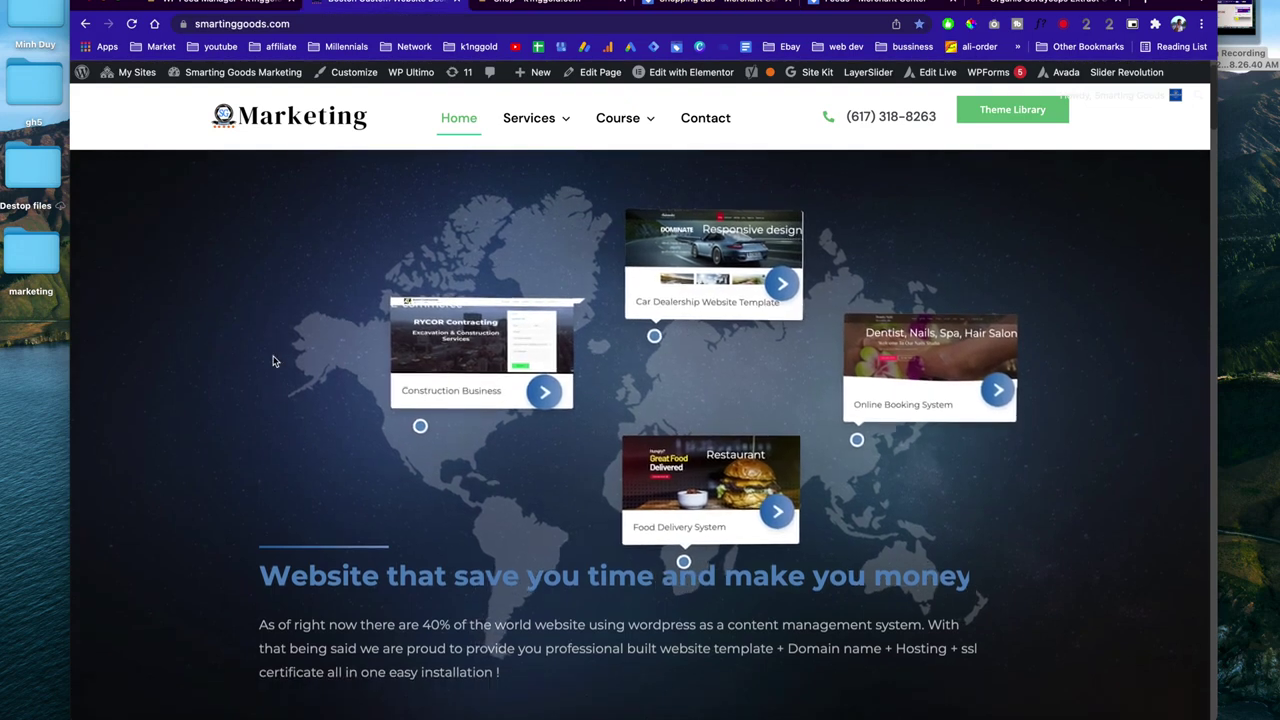
pyautogui.scroll(1, 274, 359)
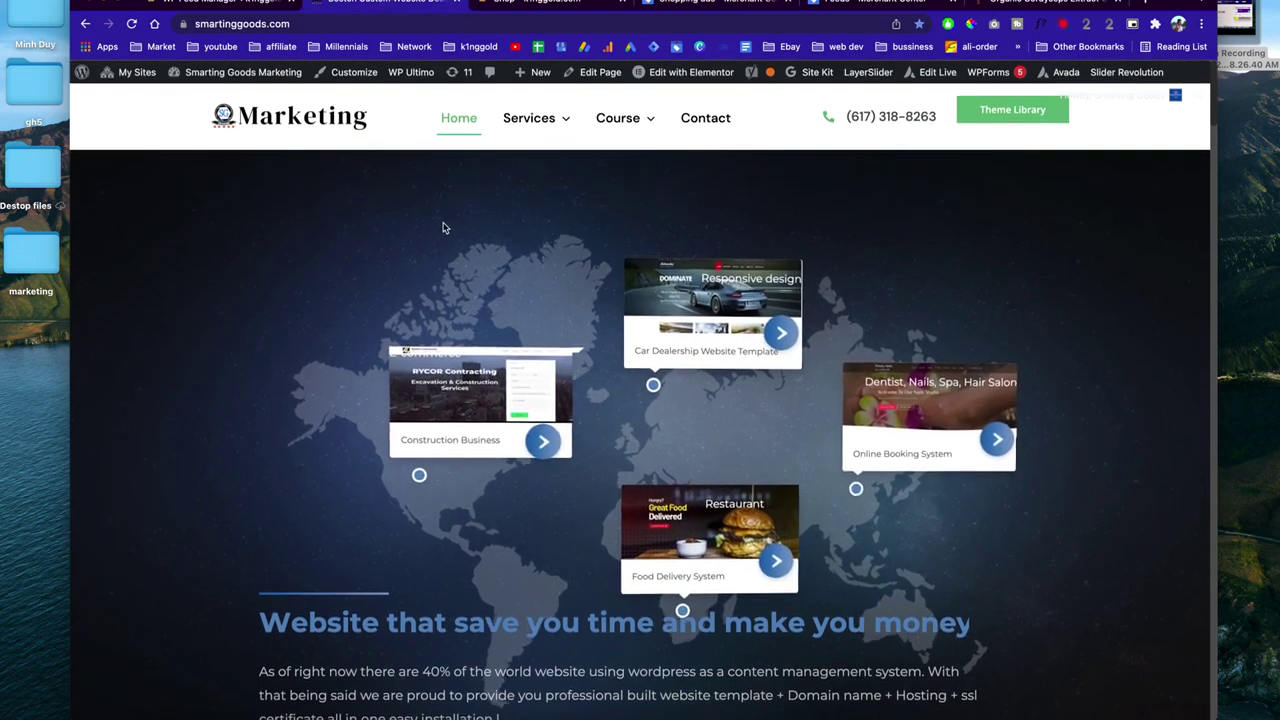
pyautogui.scroll(-10, 440, 231)
pyautogui.scroll(-5, 318, 298)
pyautogui.scroll(15, 489, 266)
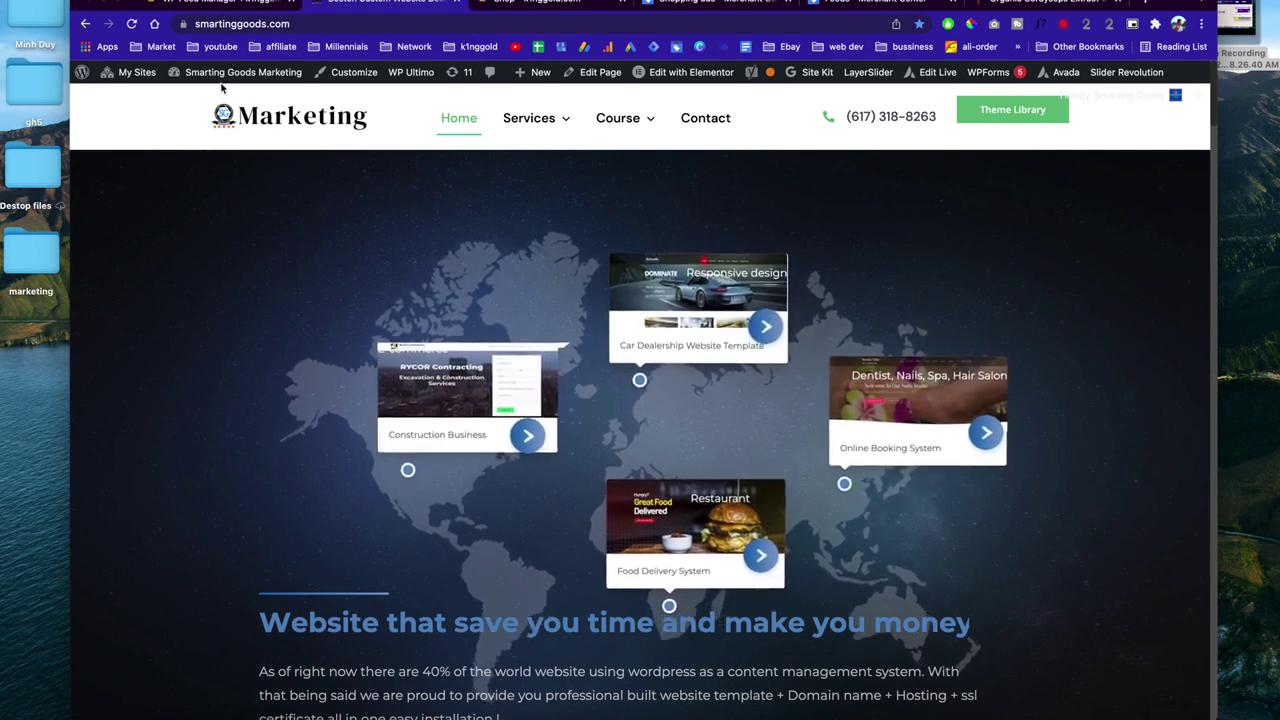
# View the network's list of sites and the homepage's services introduction.
pyautogui.moveTo(135, 72)
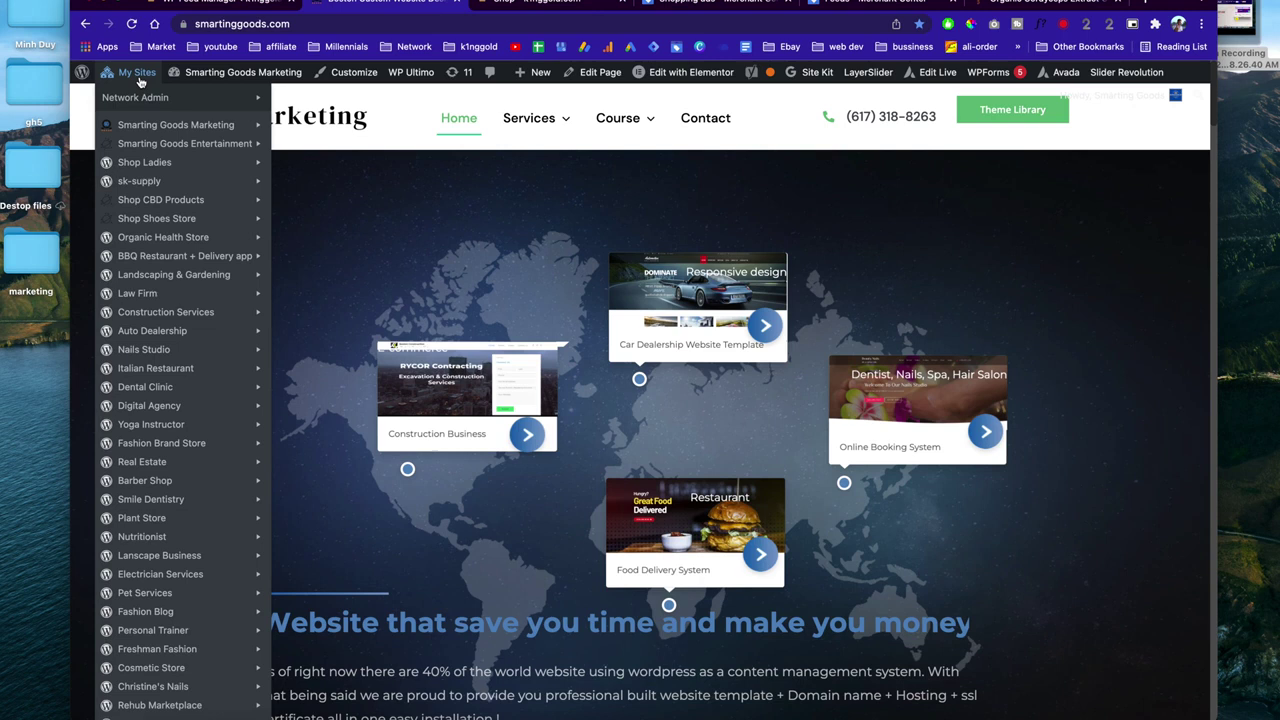
pyautogui.moveTo(160, 98)
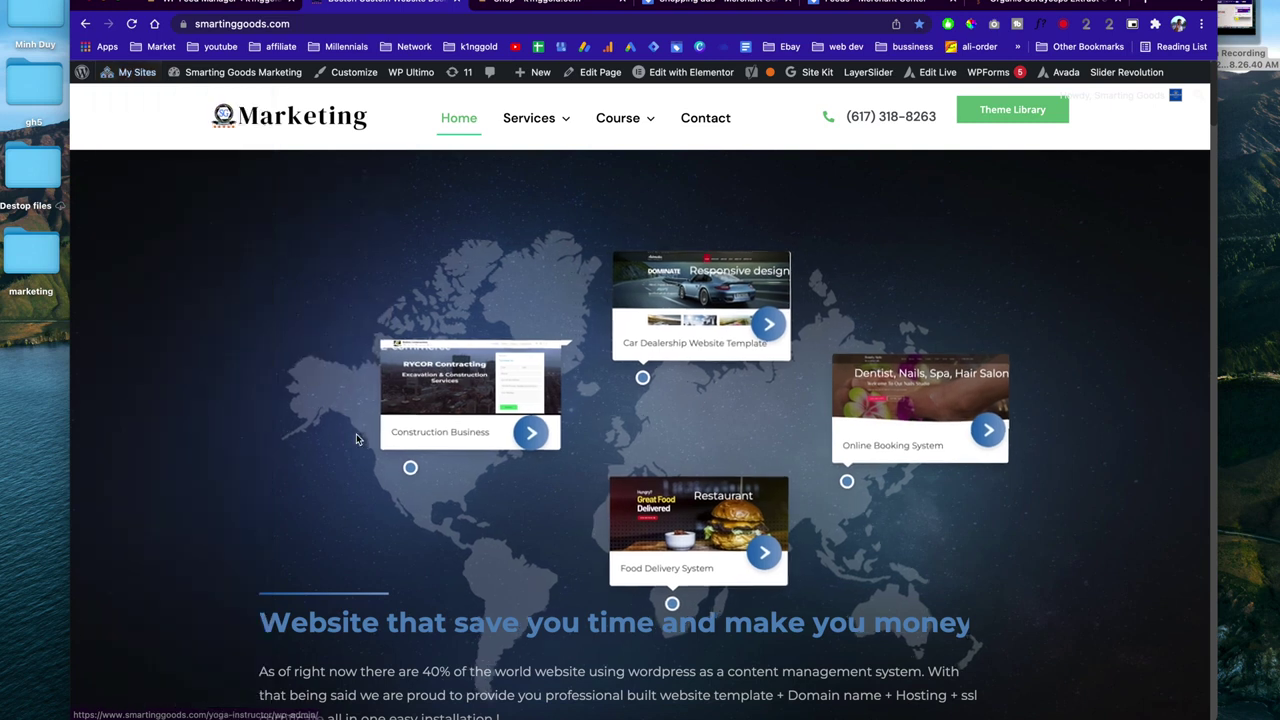
pyautogui.scroll(-5, 269, 362)
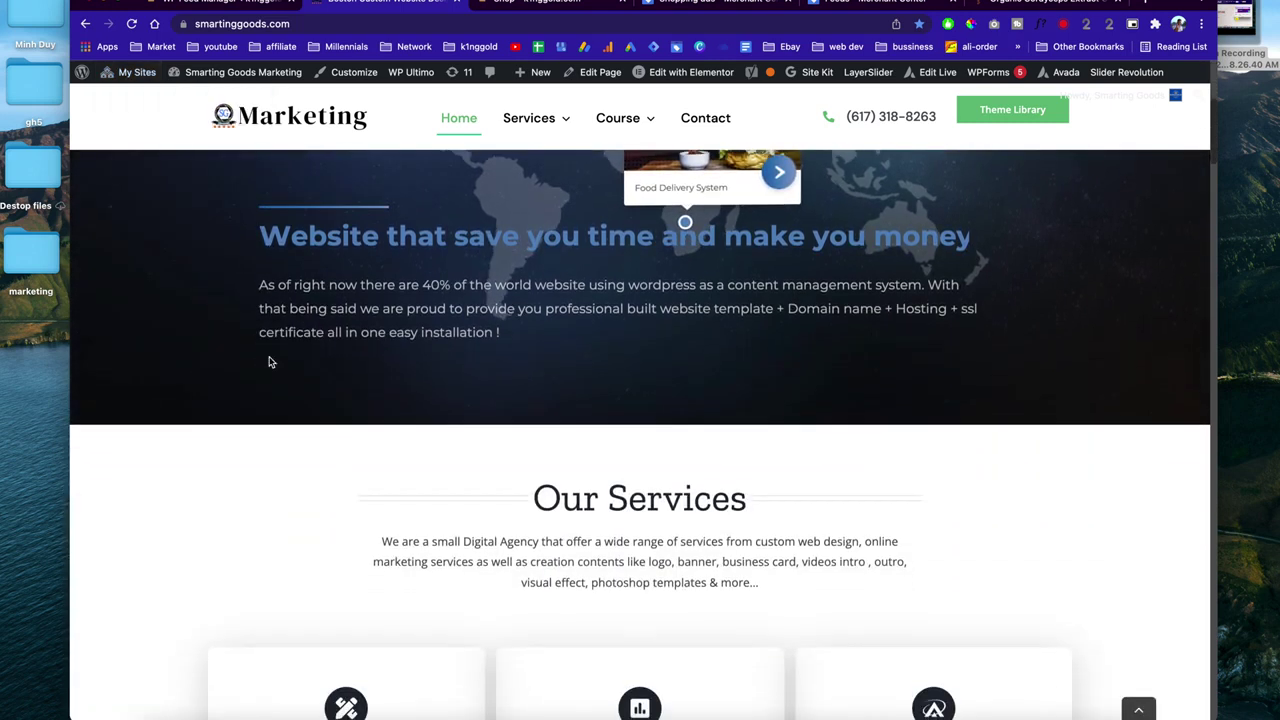
pyautogui.scroll(5, 269, 362)
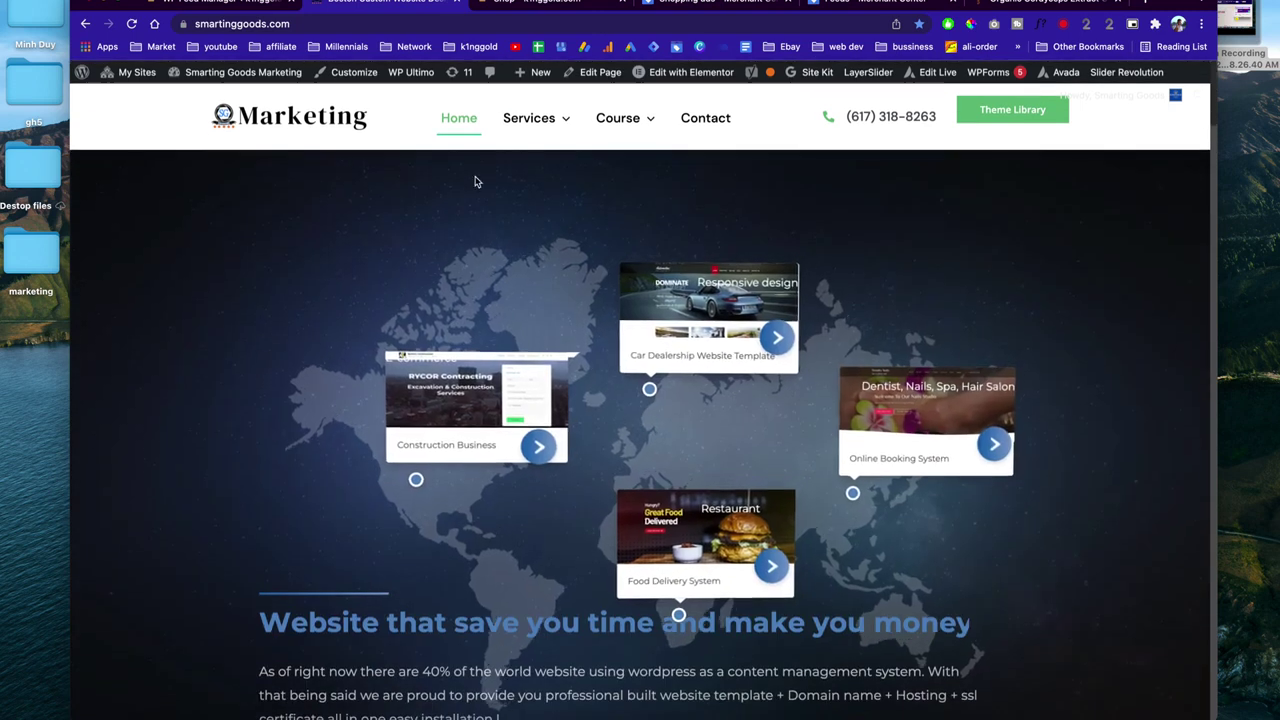
# Open the site's Course page in a new browser tab and view the online course listing.
pyautogui.moveTo(622, 120)
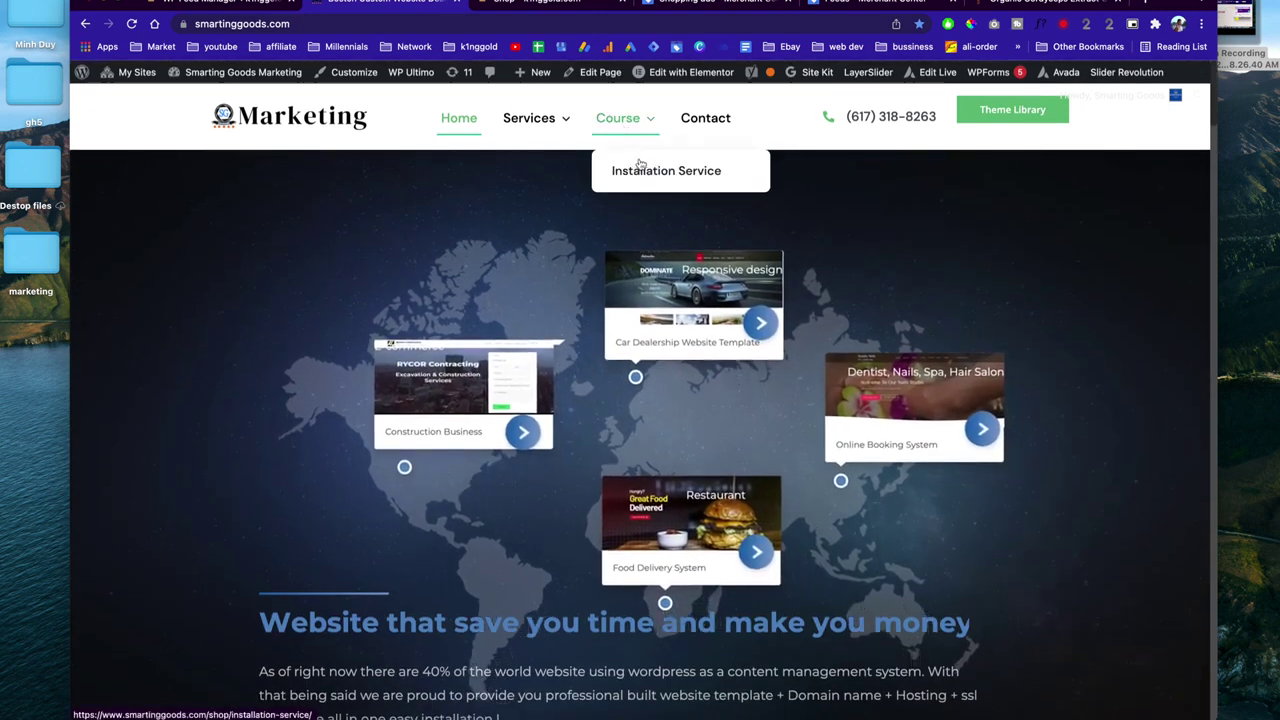
pyautogui.rightClick(622, 124)
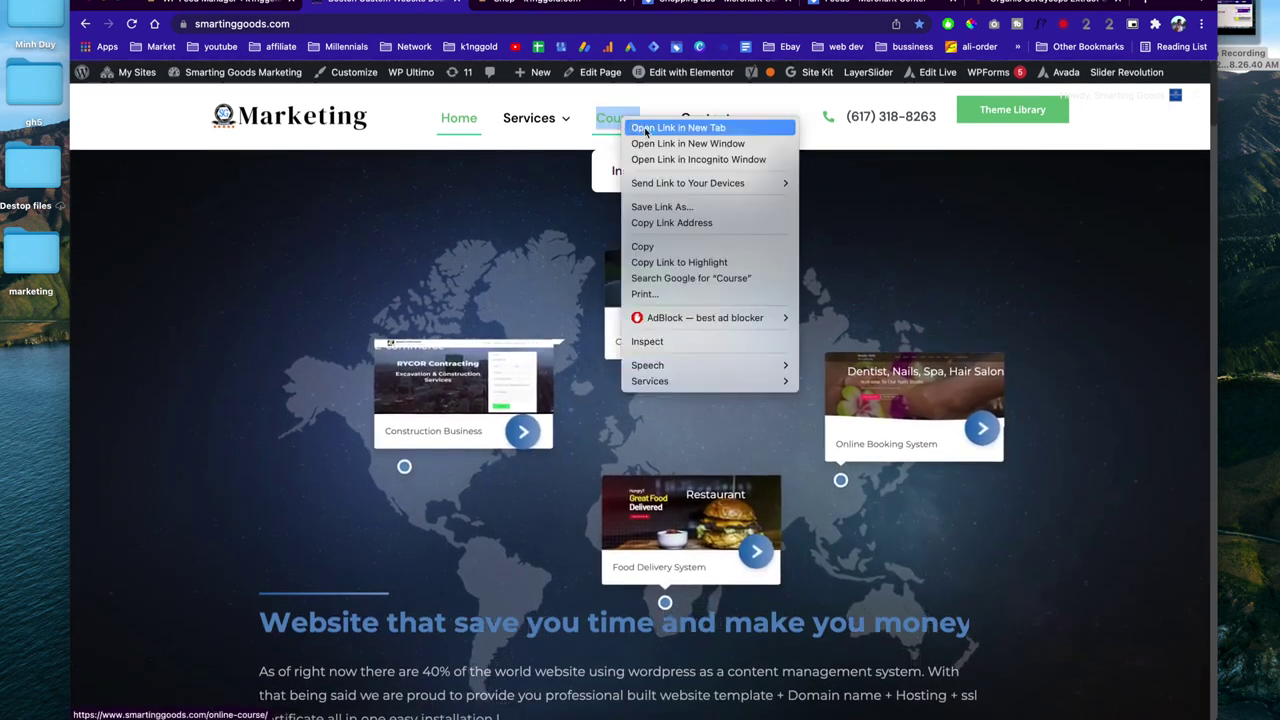
pyautogui.click(642, 127)
pyautogui.click(490, 4)
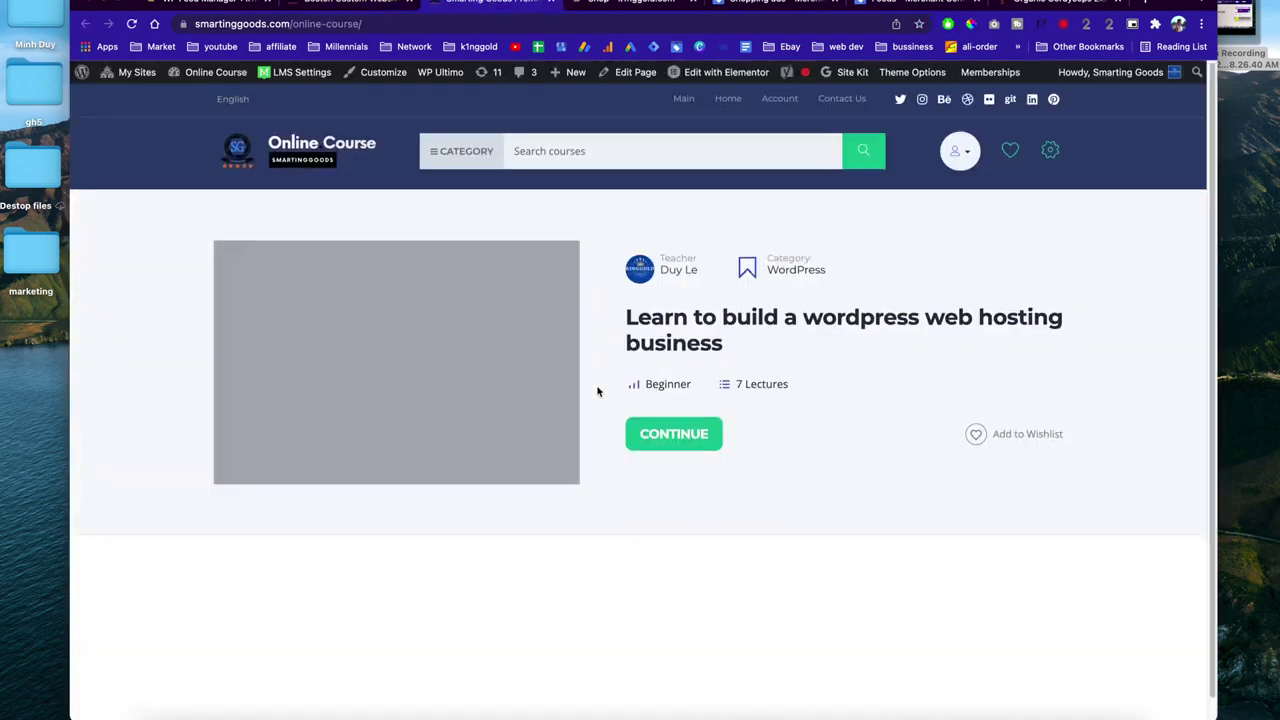
pyautogui.scroll(-1, 791, 389)
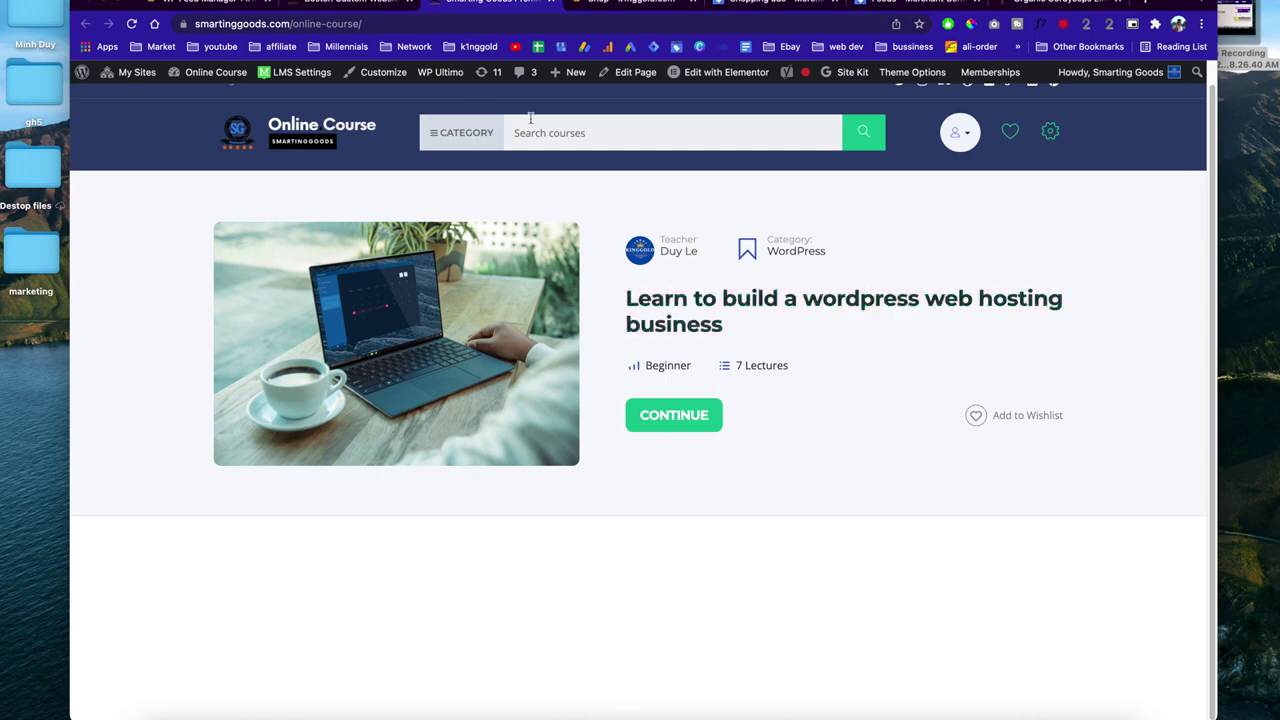
pyautogui.click(354, 4)
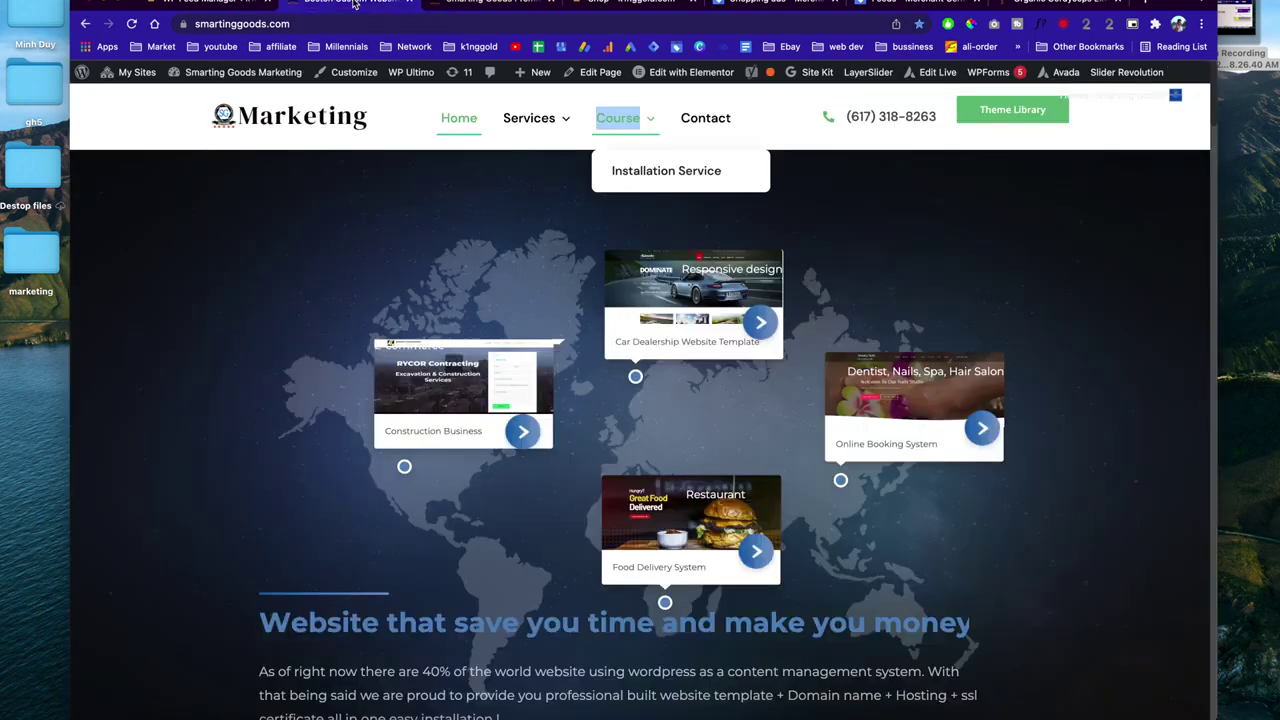
pyautogui.click(487, 6)
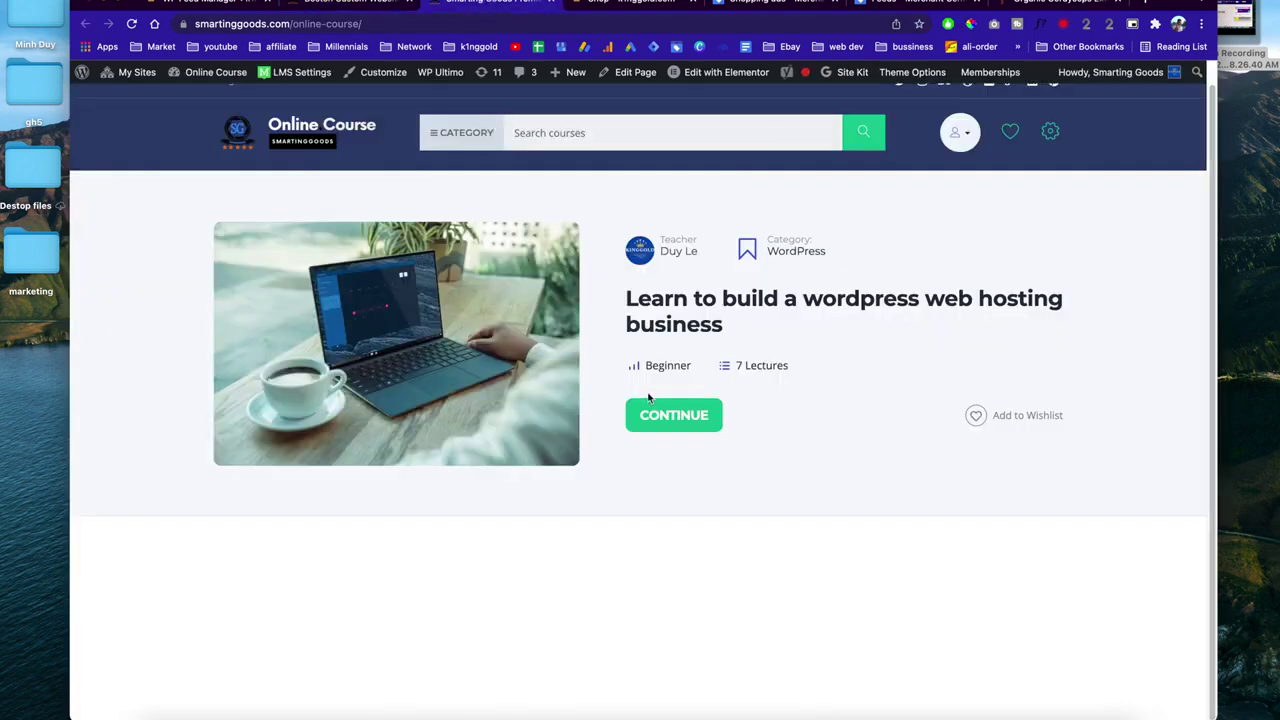
# Open the "Learn to build a wordpress web hosting business" course and read its description down to the Installation Service link.
pyautogui.click(674, 298)
pyautogui.scroll(-5, 637, 311)
pyautogui.scroll(-5, 640, 318)
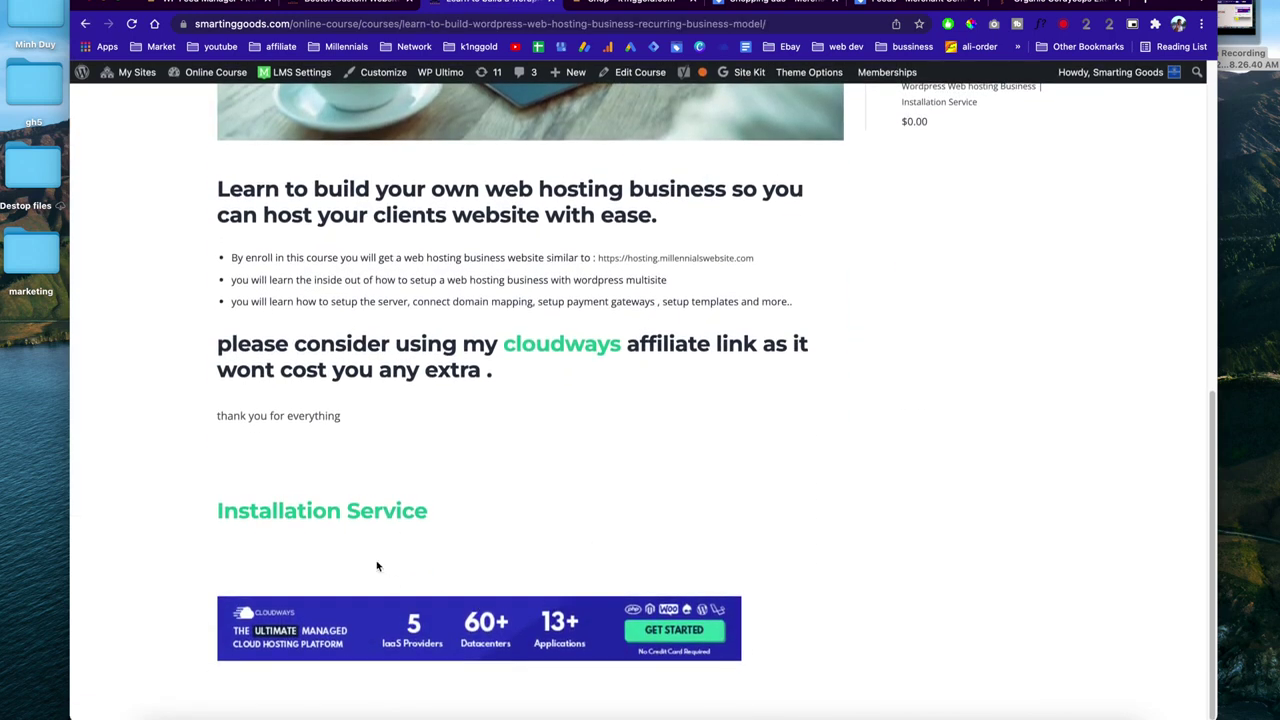
# Open the Installation Service product from the course description and review its price, included features and description video.
pyautogui.click(360, 512)
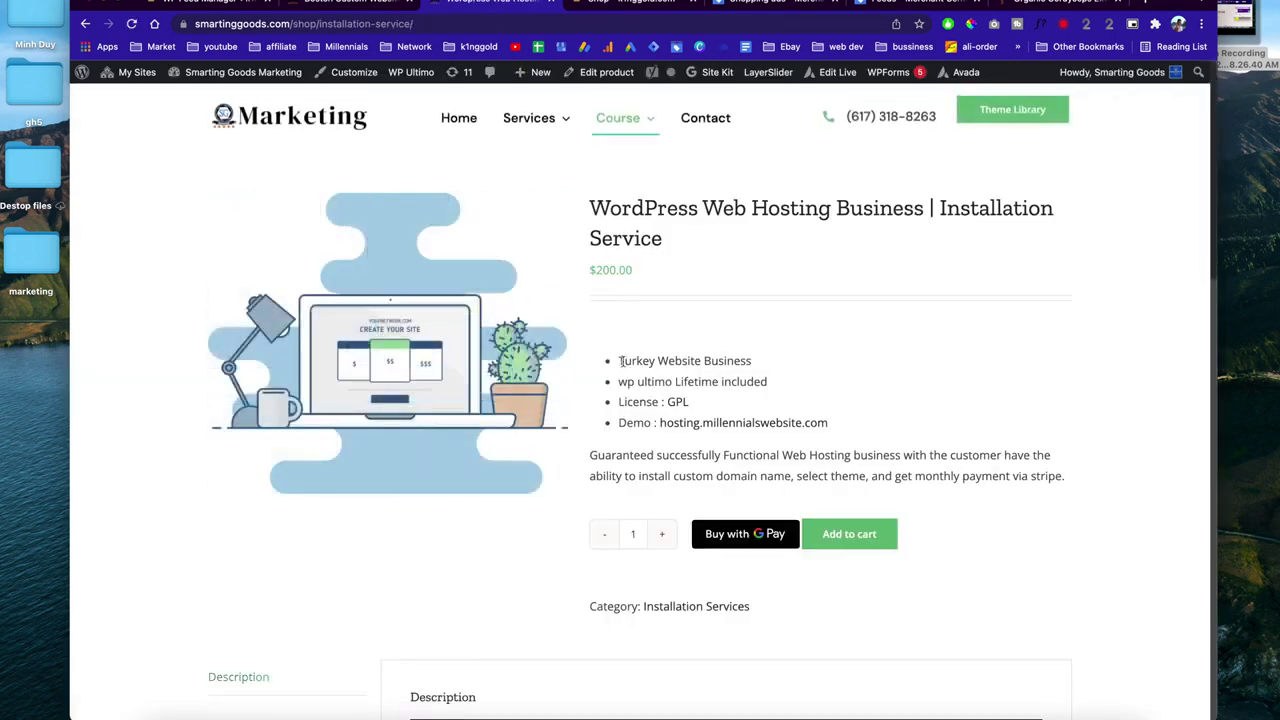
pyautogui.scroll(-5, 810, 399)
pyautogui.scroll(5, 810, 399)
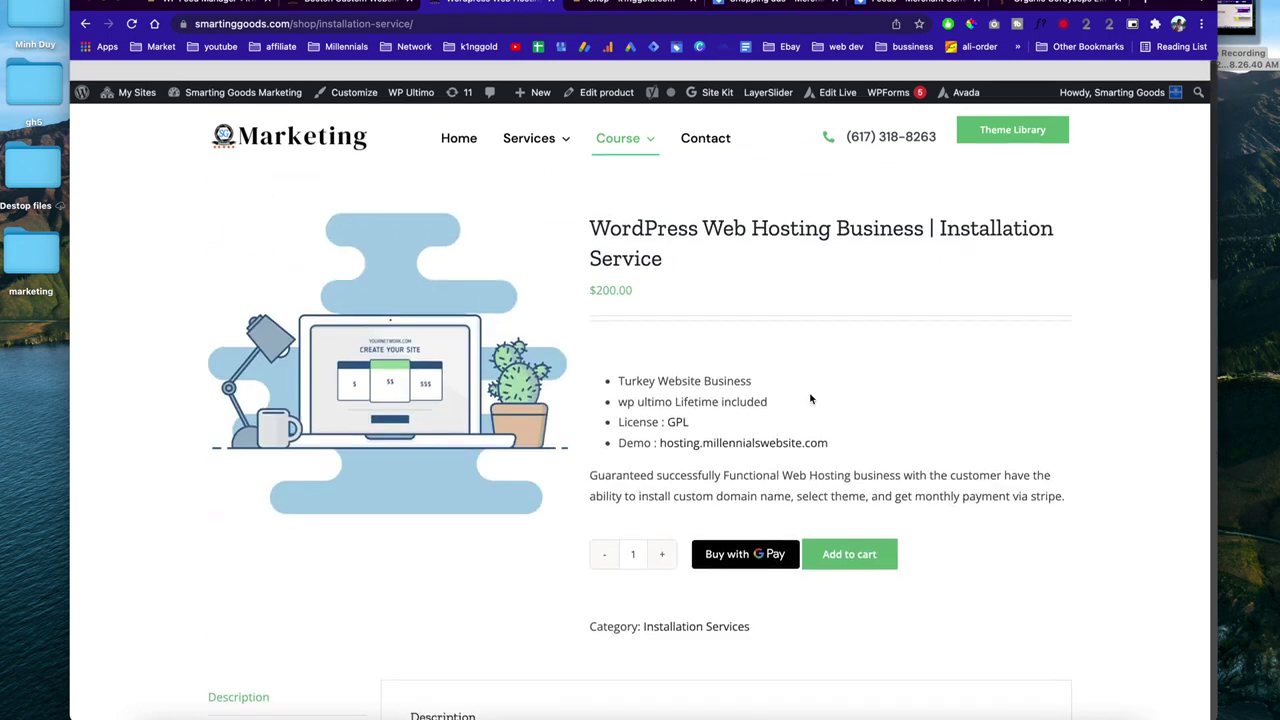
pyautogui.moveTo(681, 247); pyautogui.dragTo(585, 207)
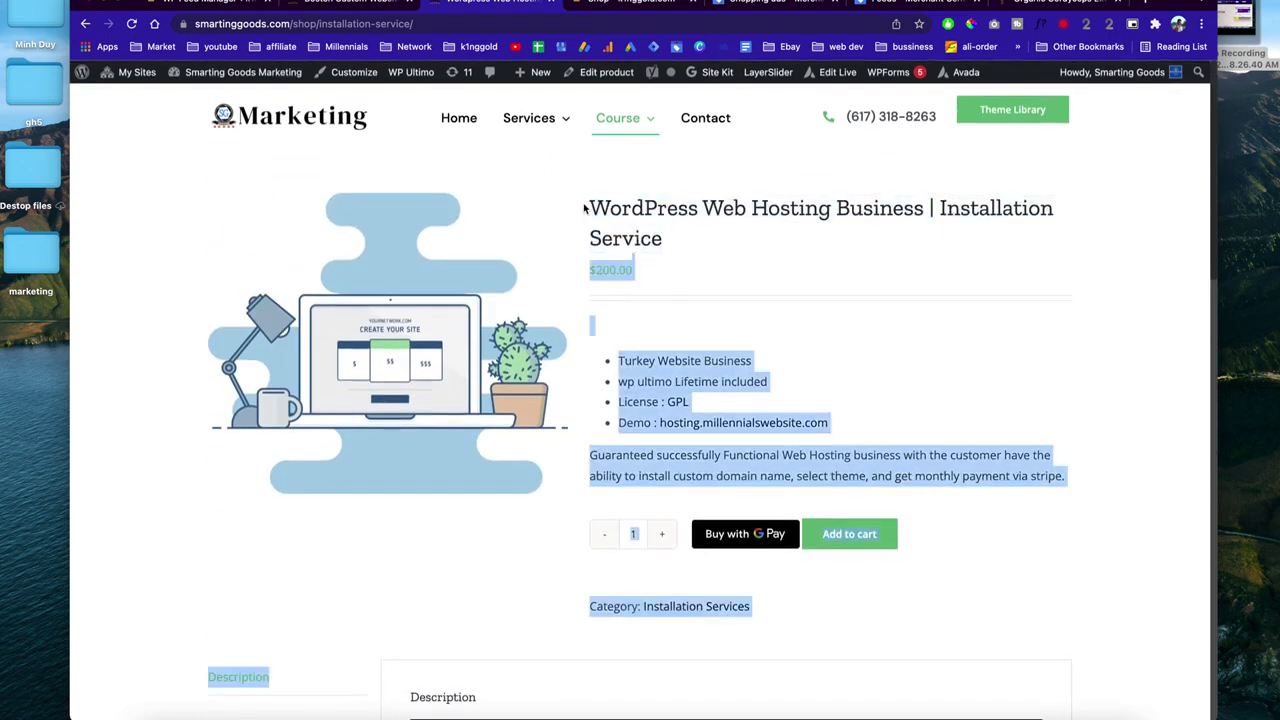
pyautogui.click(700, 257)
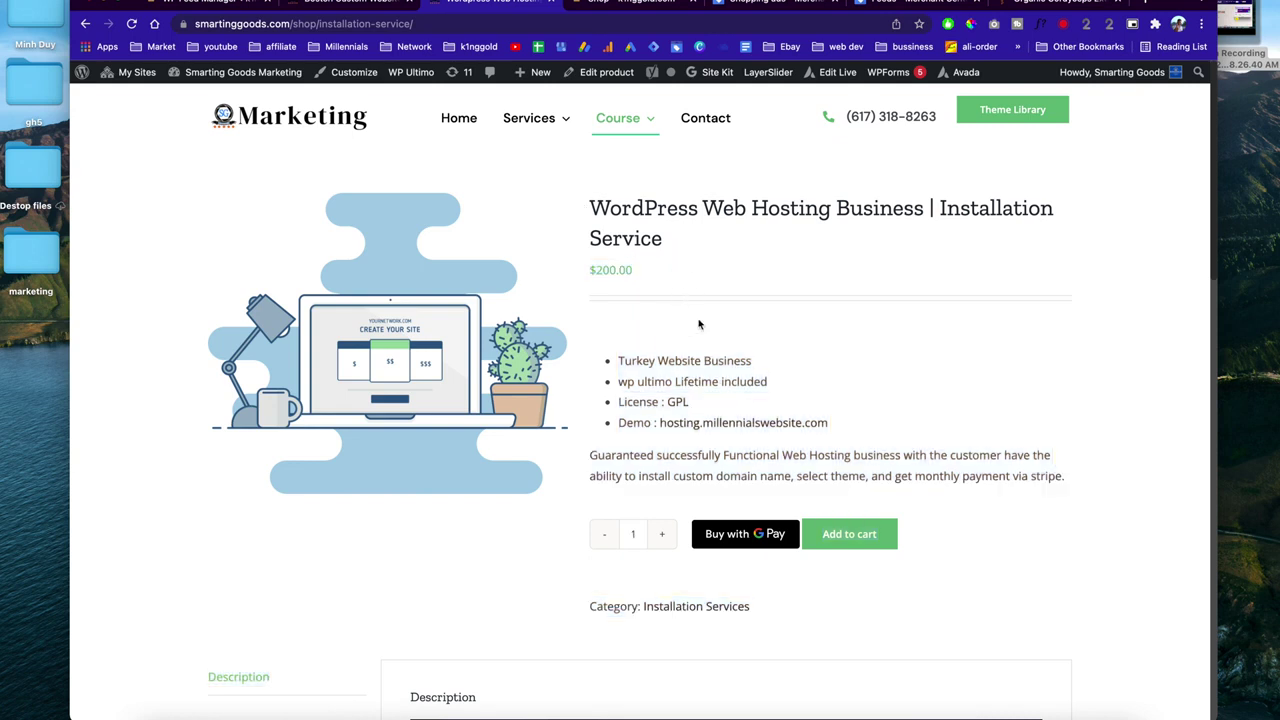
pyautogui.scroll(-3, 677, 352)
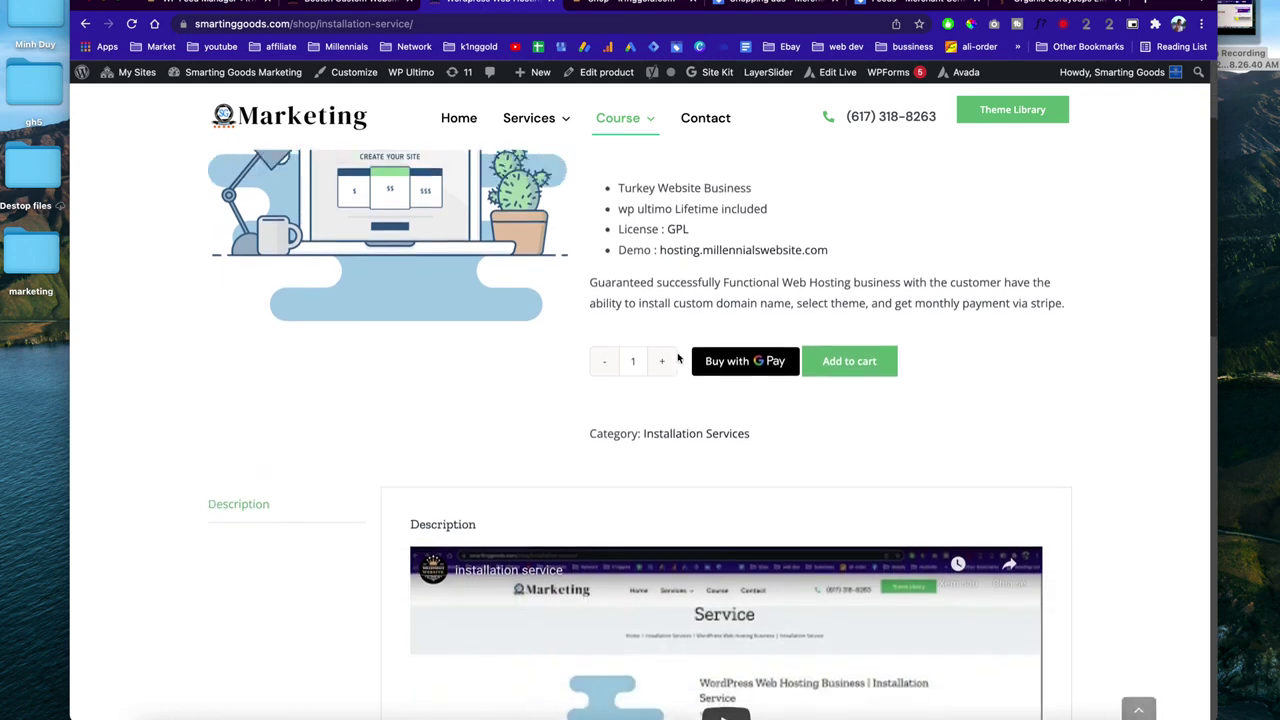
pyautogui.scroll(3, 677, 352)
# Switch to the k1nggold.com shop page and look through its featured products, categories, deal of the day and selling section.
pyautogui.click(630, 5)
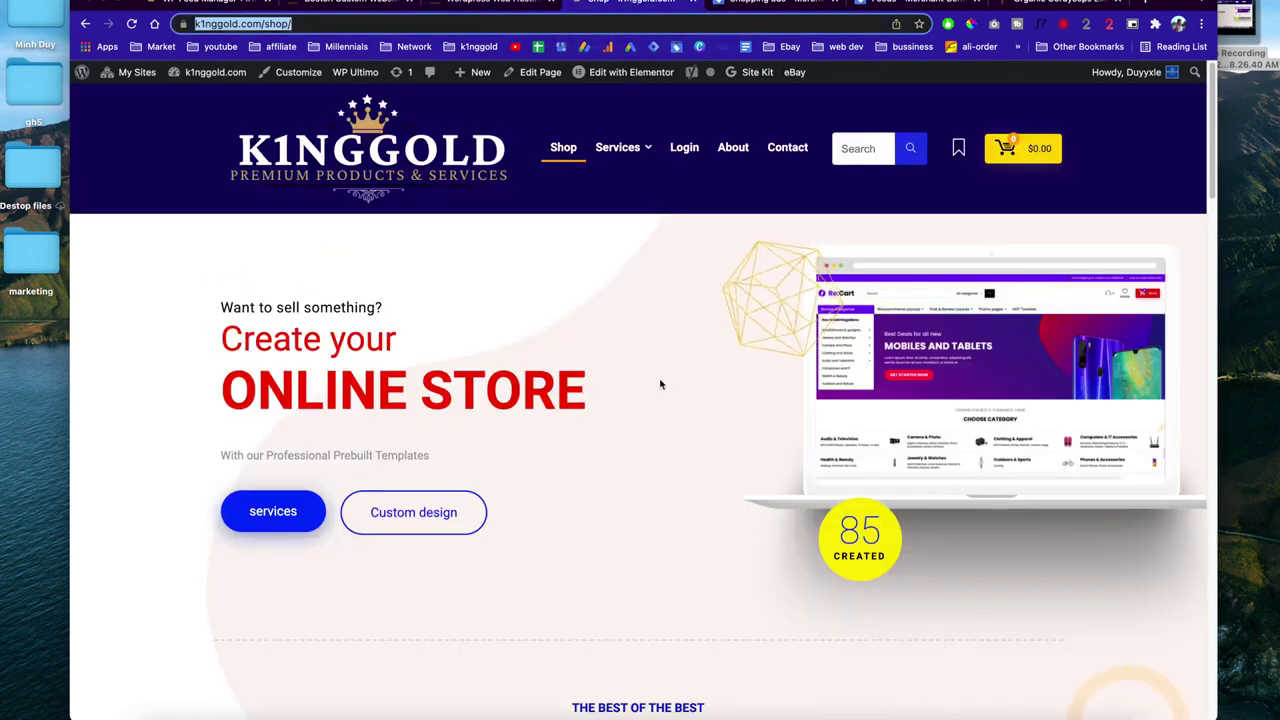
pyautogui.scroll(-1, 660, 384)
pyautogui.scroll(-10, 660, 384)
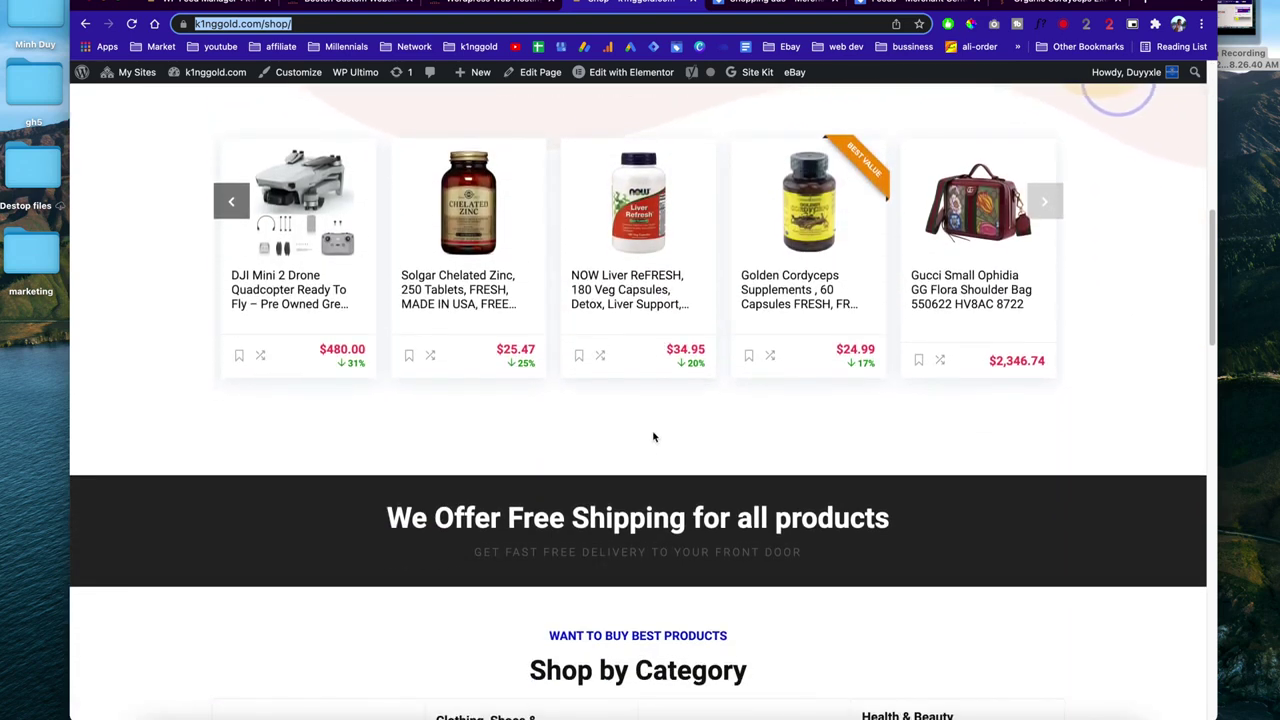
pyautogui.scroll(-3, 653, 437)
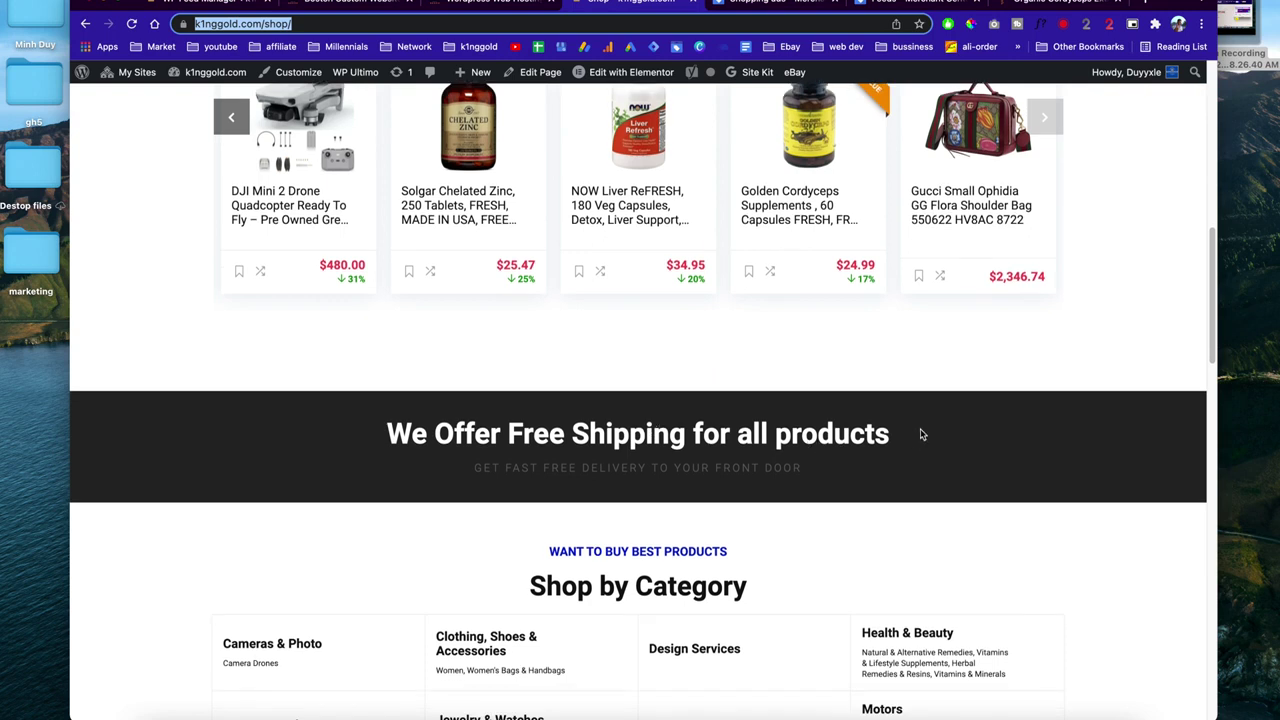
pyautogui.scroll(-15, 731, 335)
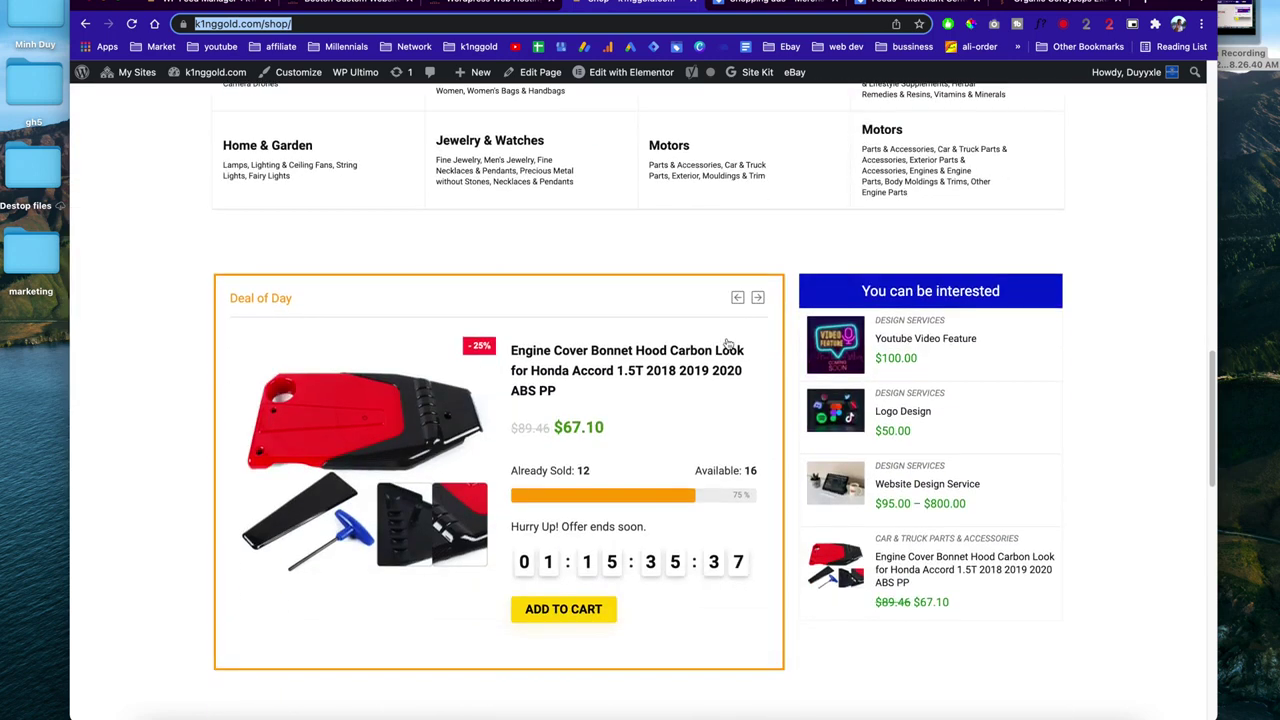
pyautogui.scroll(-5, 727, 343)
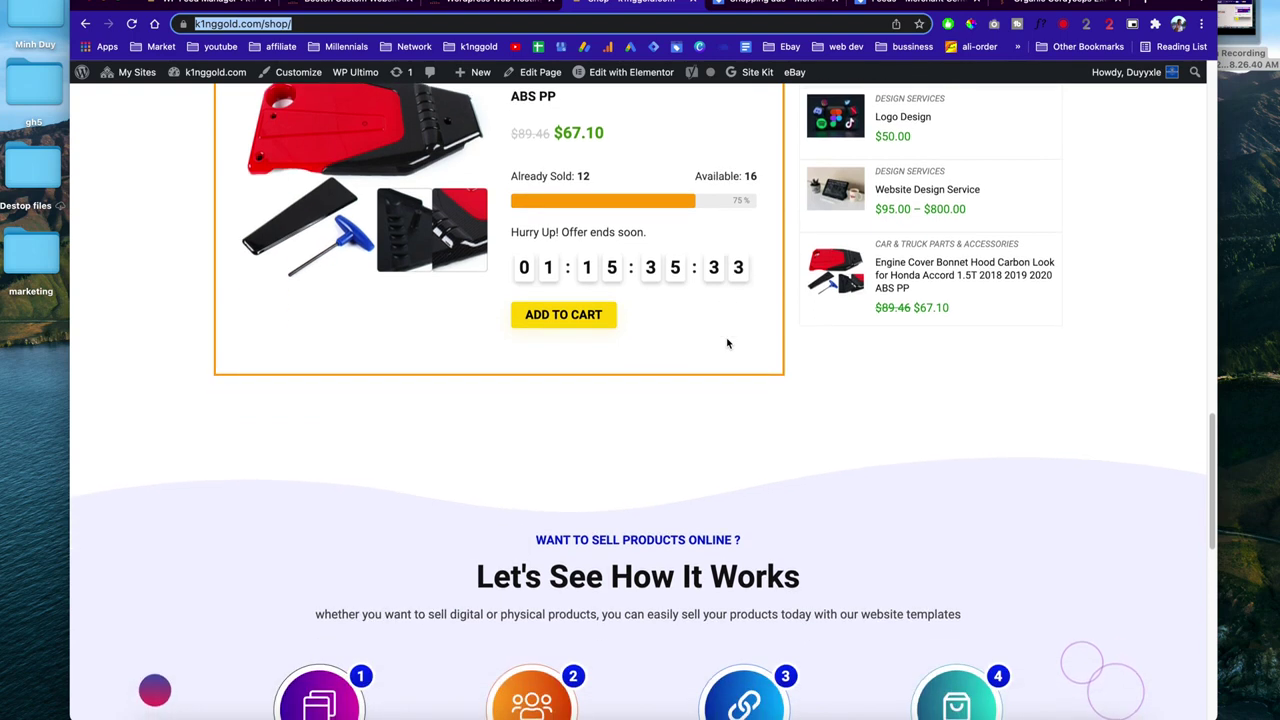